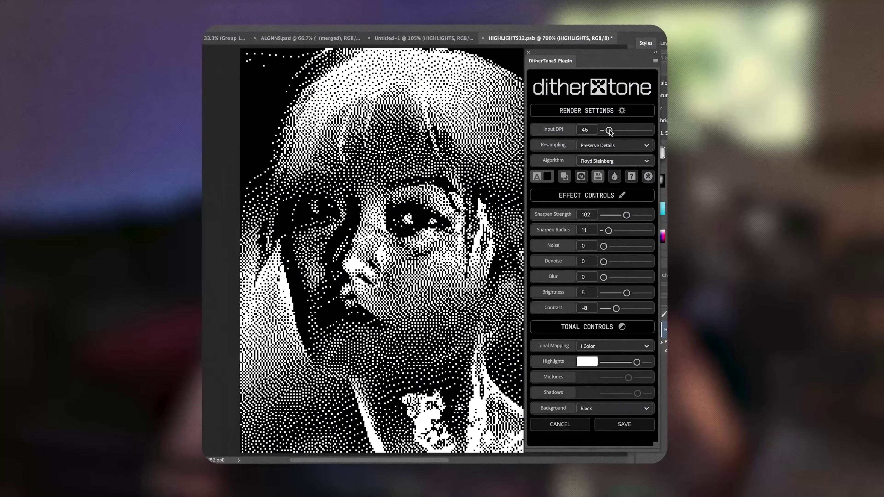
Try the Row Modulation, Knitt and Sierra dithering algorithms on the portrait at 66 DPI
{"action": "left_click", "coordinate": [607, 167]}
{"action": "left_click", "coordinate": [599, 248]}
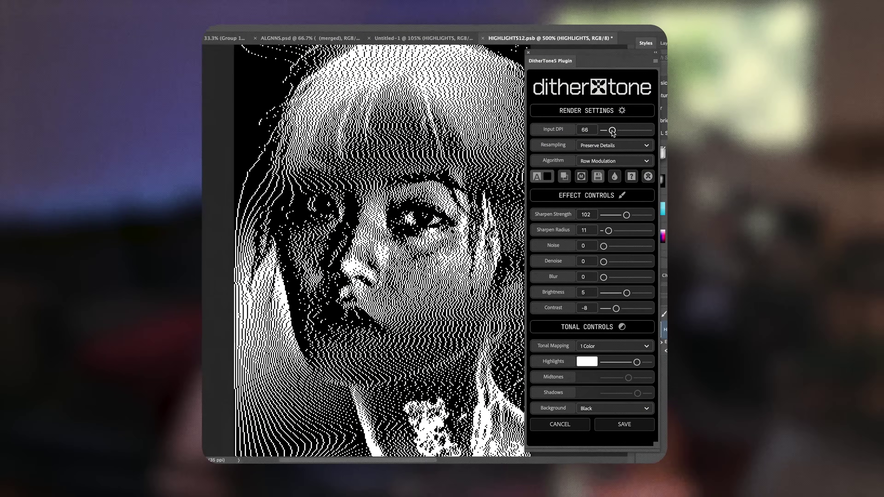
{"action": "left_click", "coordinate": [607, 161]}
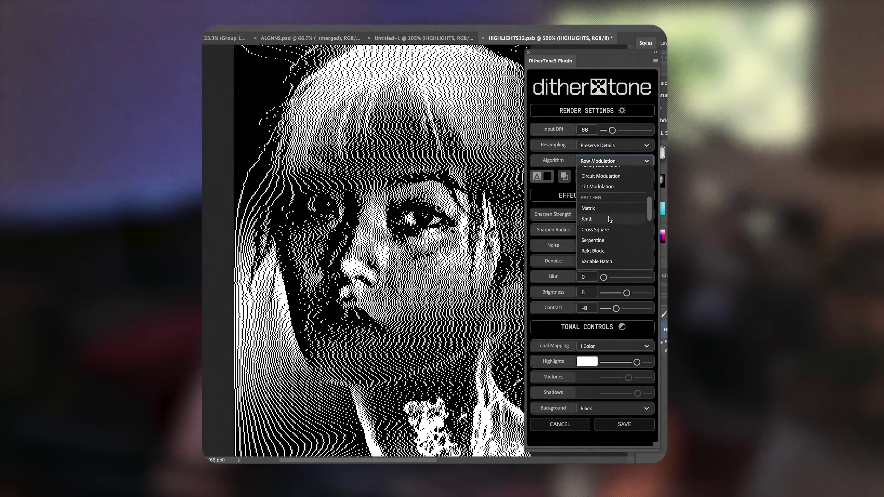
{"action": "left_click", "coordinate": [609, 216]}
{"action": "left_click", "coordinate": [613, 161]}
{"action": "left_click", "coordinate": [597, 254]}
{"action": "left_click", "coordinate": [608, 161]}
{"action": "left_click", "coordinate": [601, 179]}
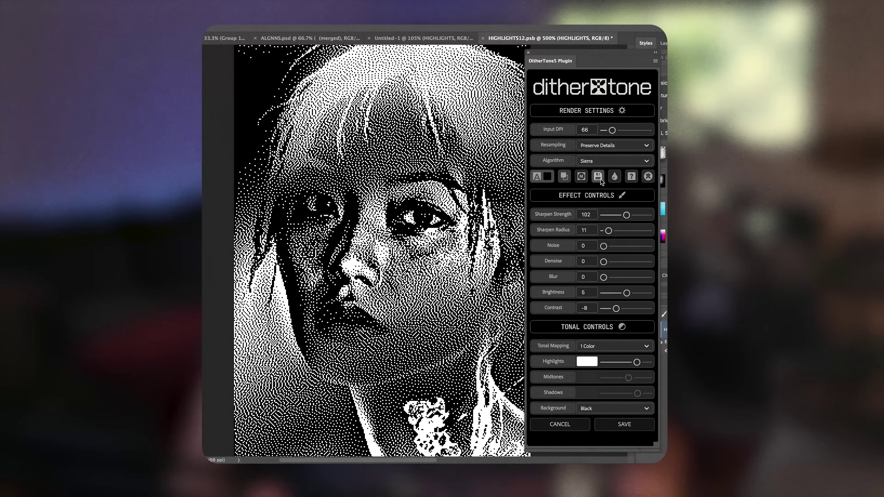
Try the Star and Vertical Stitch dithering algorithms on the portrait
{"action": "left_click", "coordinate": [607, 161]}
{"action": "left_click", "coordinate": [603, 233]}
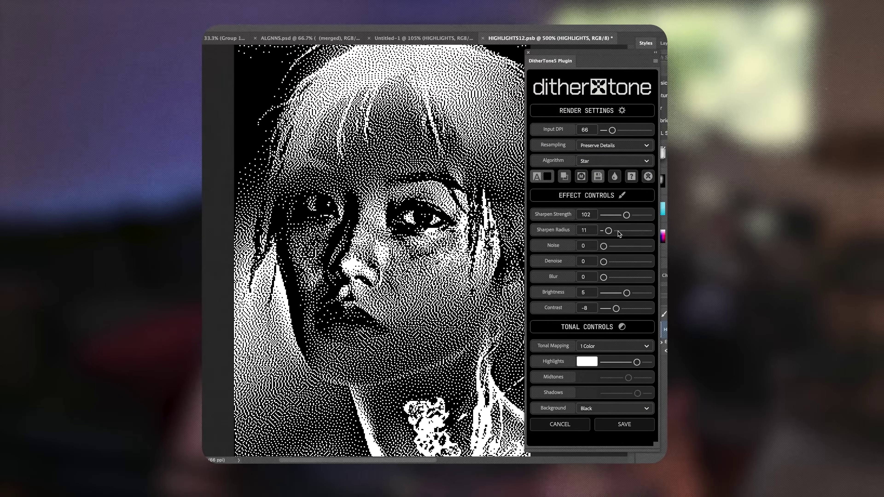
{"action": "left_click", "coordinate": [606, 164]}
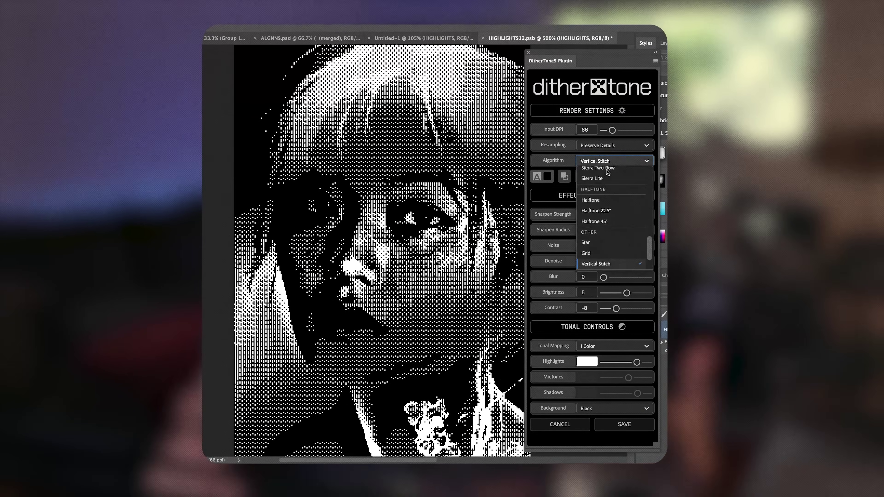
{"action": "left_click", "coordinate": [608, 171]}
{"action": "left_click", "coordinate": [608, 161]}
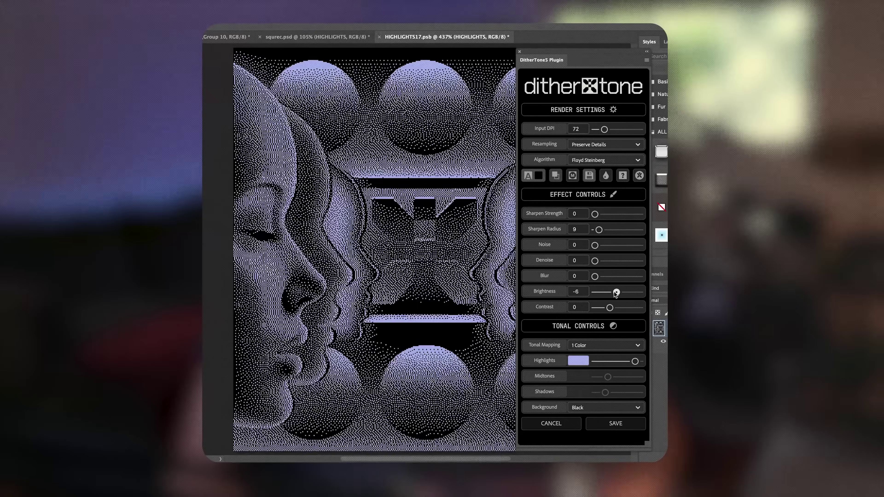
Adjust the brightness and contrast of the lavender faces dither, lowering both before raising them again
{"action": "left_click_drag", "start_coordinate": [617, 292], "coordinate": [595, 292]}
{"action": "mouse_move", "coordinate": [610, 308]}
{"action": "left_mouse_down"}
{"action": "mouse_move", "coordinate": [620, 308]}
{"action": "mouse_move", "coordinate": [596, 308]}
{"action": "left_mouse_up"}
{"action": "left_click_drag", "start_coordinate": [596, 292], "coordinate": [612, 292]}
{"action": "left_click_drag", "start_coordinate": [596, 308], "coordinate": [624, 308]}
Raise the sharpen strength and radius on the lavender faces dither, pulling both back partway to fine-tune them
{"action": "left_click_drag", "start_coordinate": [595, 214], "coordinate": [634, 214]}
{"action": "left_click_drag", "start_coordinate": [599, 229], "coordinate": [616, 230]}
{"action": "mouse_move", "coordinate": [634, 214]}
{"action": "left_mouse_down"}
{"action": "mouse_move", "coordinate": [613, 214]}
{"action": "mouse_move", "coordinate": [625, 214]}
{"action": "left_mouse_up"}
{"action": "left_click_drag", "start_coordinate": [616, 229], "coordinate": [602, 230]}
{"action": "left_click_drag", "start_coordinate": [605, 130], "coordinate": [606, 130]}
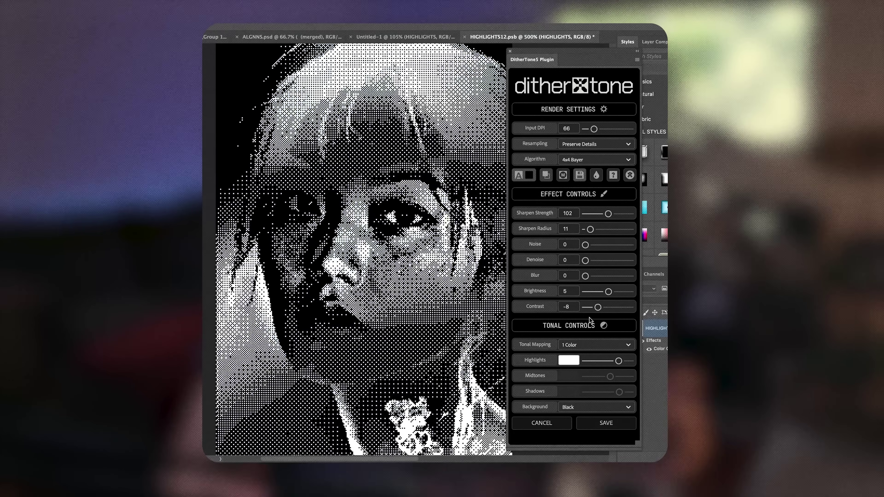
Switch the portrait's tonal mapping to 3 Color and recolour the midtones blue and the shadows dark green
{"action": "left_click", "coordinate": [596, 345]}
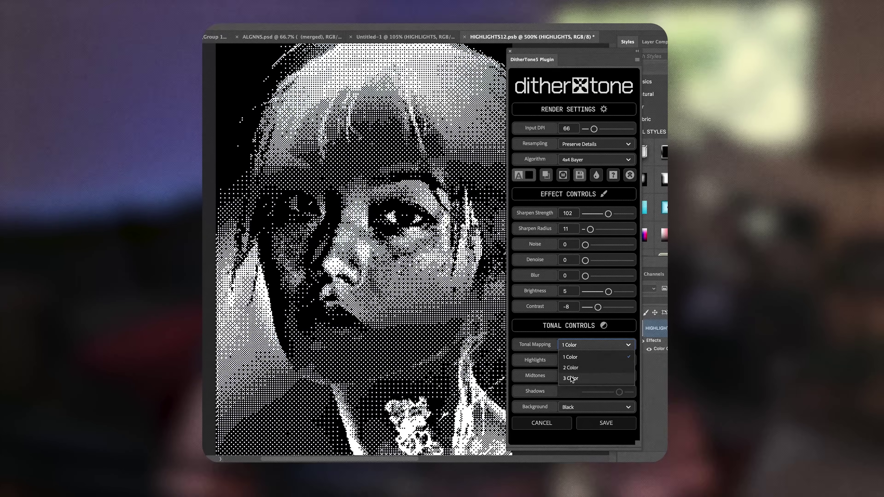
{"action": "left_click", "coordinate": [569, 362]}
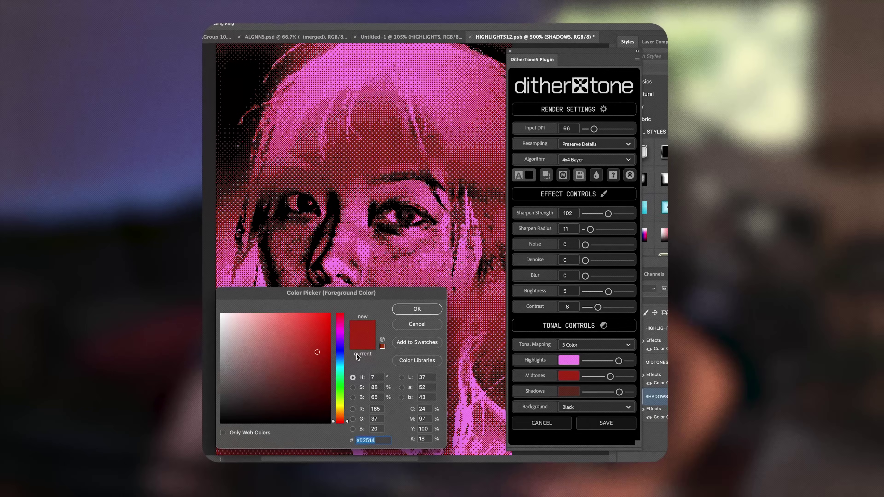
{"action": "left_click", "coordinate": [340, 356]}
{"action": "left_click", "coordinate": [417, 309]}
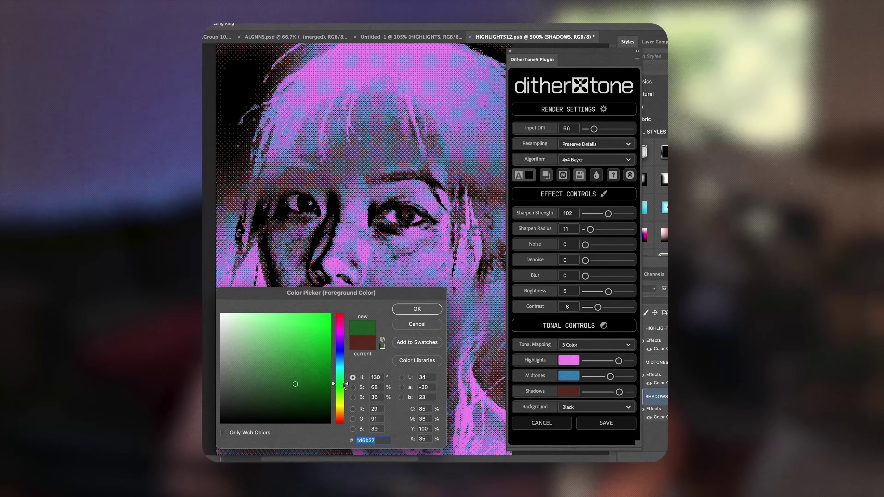
{"action": "left_click", "coordinate": [417, 309]}
Change the hue of the portrait's highlight colour and lower the Highlights and Midtones tonal amounts
{"action": "left_click", "coordinate": [572, 362]}
{"action": "left_click", "coordinate": [340, 325]}
{"action": "left_click", "coordinate": [417, 309]}
{"action": "mouse_move", "coordinate": [619, 361]}
{"action": "left_mouse_down"}
{"action": "mouse_move", "coordinate": [588, 361]}
{"action": "mouse_move", "coordinate": [605, 361]}
{"action": "left_mouse_up"}
{"action": "left_click_drag", "start_coordinate": [611, 376], "coordinate": [589, 377]}
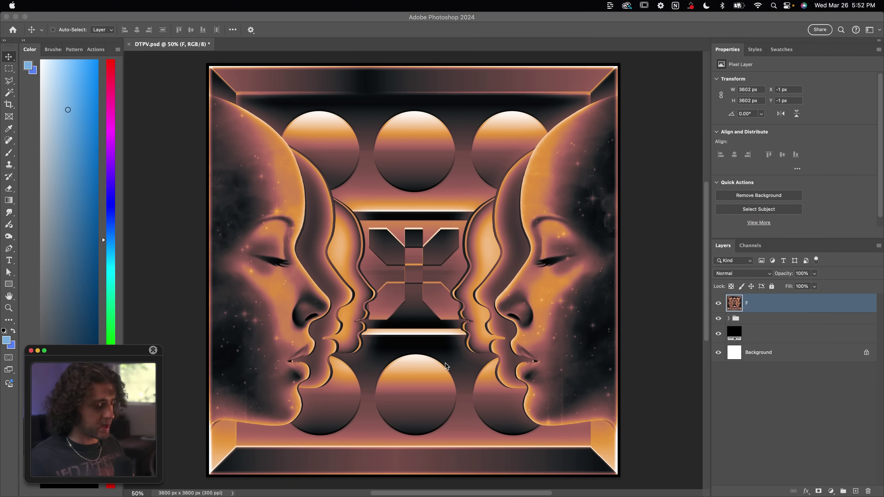
Launch the DitherTone Pro plugin on layer F of DTPV.psd and render the dither at 72 DPI
{"action": "left_click", "coordinate": [514, 197]}
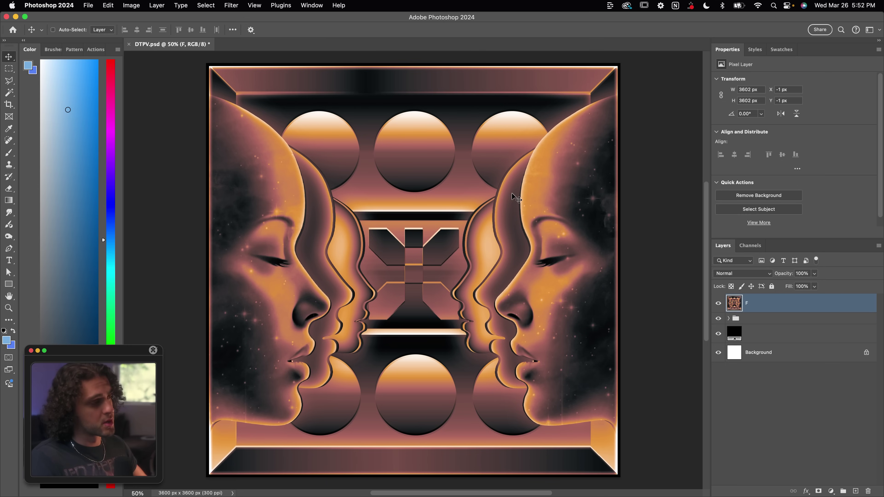
{"action": "left_click", "coordinate": [287, 5]}
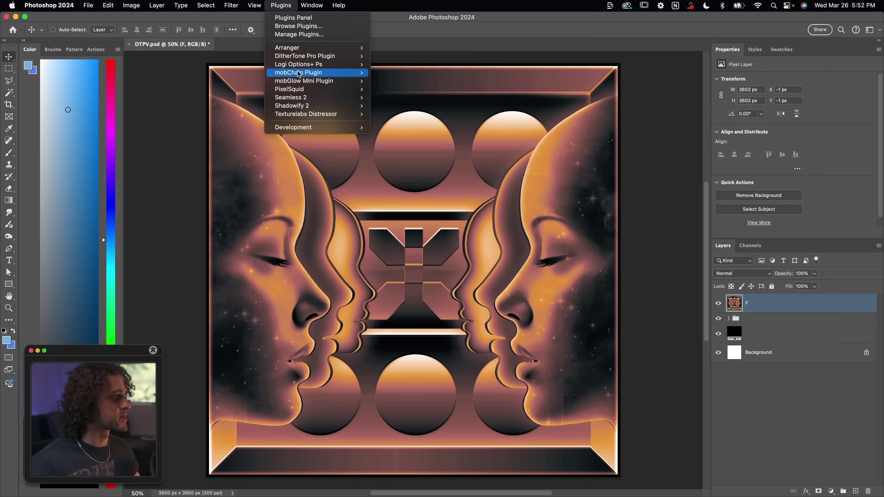
{"action": "mouse_move", "coordinate": [323, 64]}
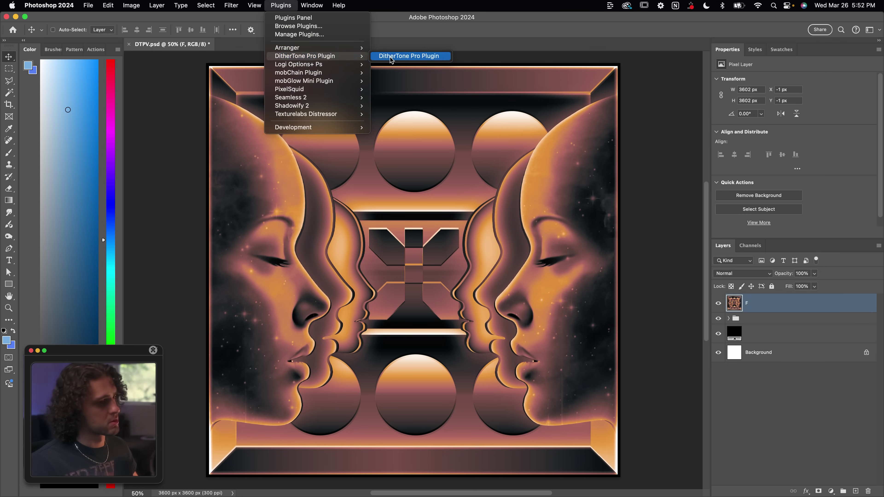
{"action": "left_click", "coordinate": [391, 57]}
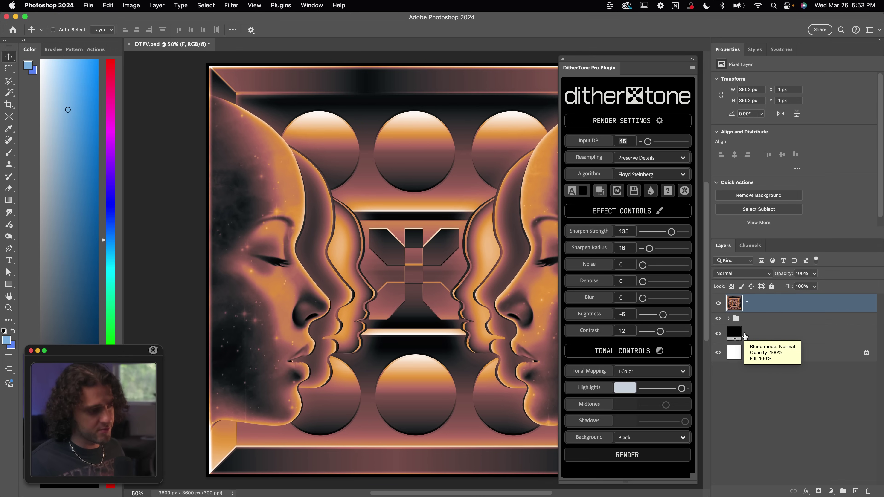
{"action": "left_click", "coordinate": [639, 458]}
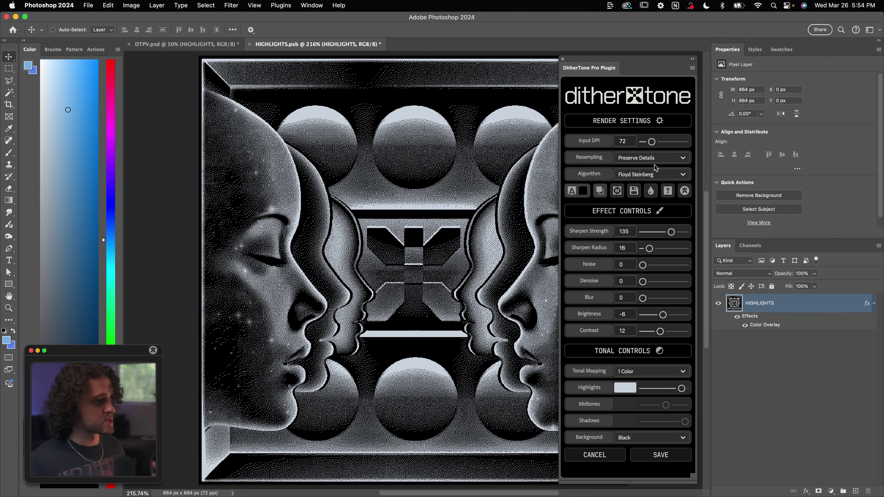
{"action": "left_click_drag", "start_coordinate": [652, 142], "coordinate": [652, 145]}
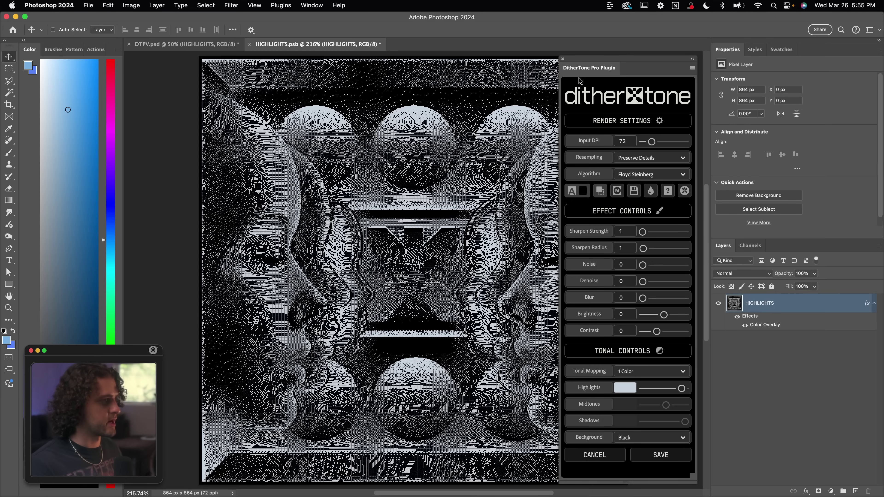
Dock the DitherTone Pro plugin alongside Properties so that it no longer covers the artwork
{"action": "left_click_drag", "start_coordinate": [588, 58], "coordinate": [589, 58]}
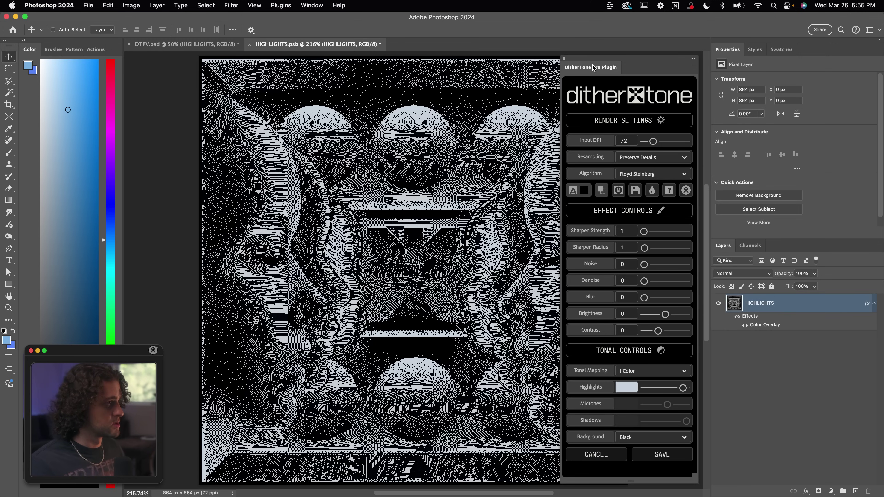
{"action": "left_click_drag", "start_coordinate": [594, 70], "coordinate": [753, 53]}
{"action": "left_click_drag", "start_coordinate": [709, 244], "coordinate": [676, 211]}
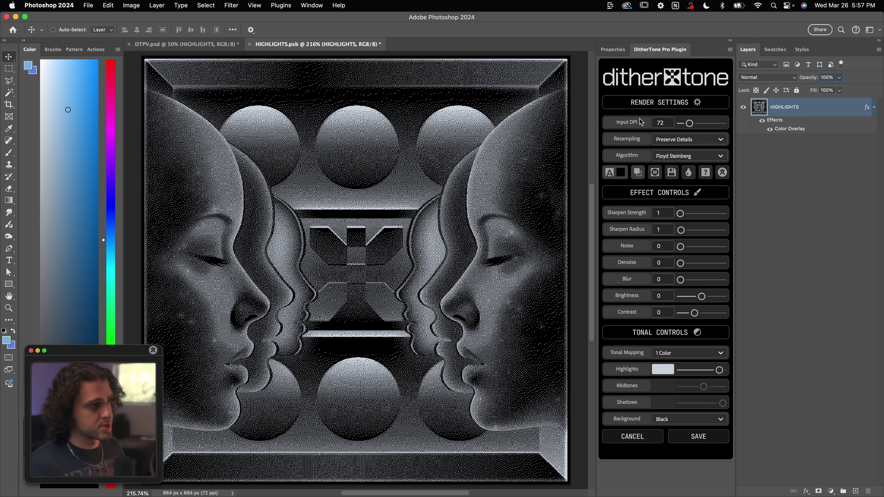
Try Input DPI values of 121, 41 and 56 on the dithered faces artwork, fitting it to the view
{"action": "mouse_move", "coordinate": [689, 123]}
{"action": "left_mouse_down"}
{"action": "mouse_move", "coordinate": [680, 124]}
{"action": "mouse_move", "coordinate": [696, 123]}
{"action": "left_mouse_up"}
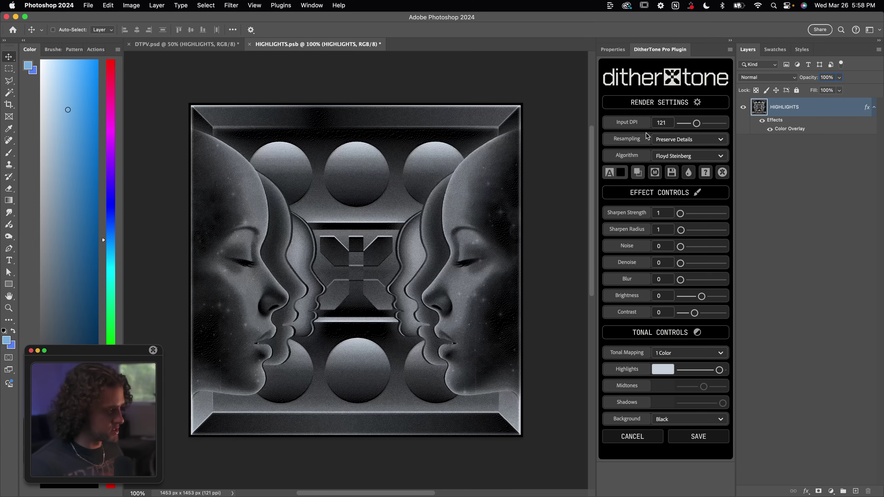
{"action": "left_click_drag", "start_coordinate": [697, 124], "coordinate": [685, 125]}
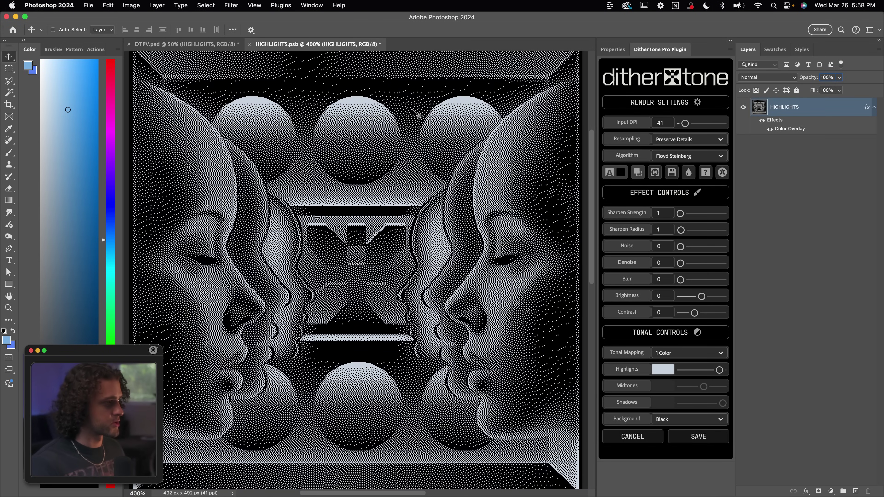
{"action": "left_click_drag", "start_coordinate": [685, 124], "coordinate": [688, 127]}
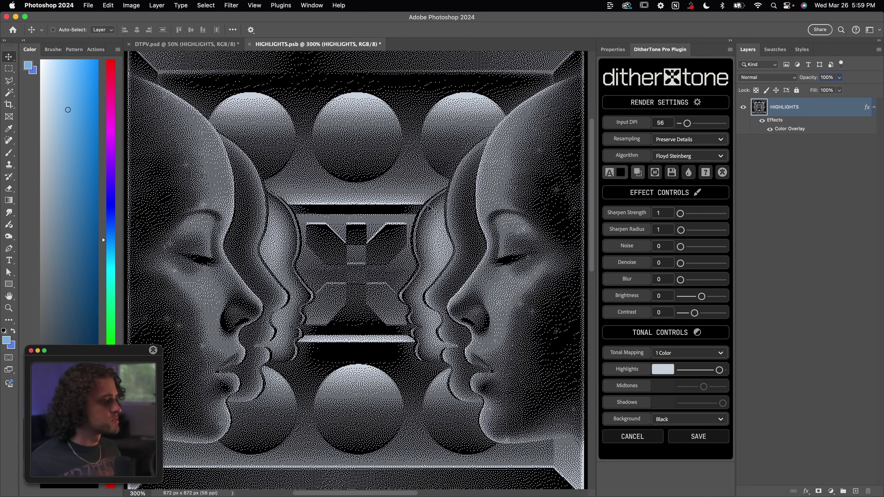
{"action": "key", "text": "super+0"}
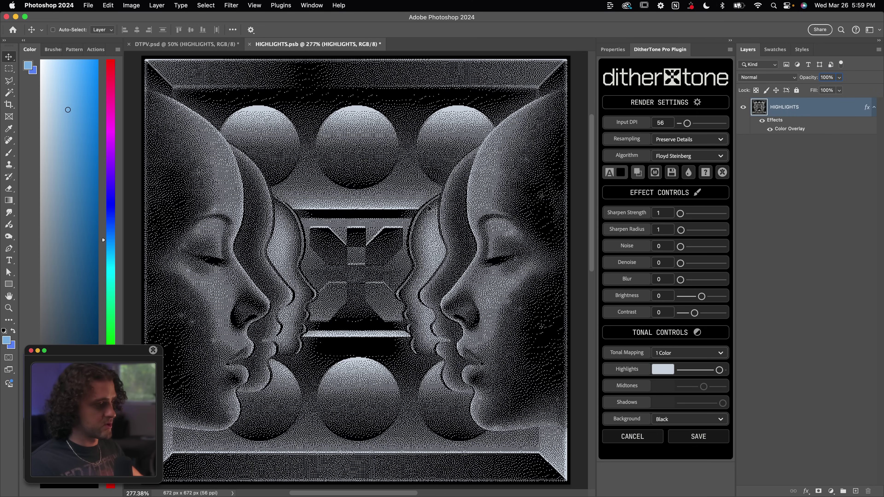
Test a coarse Input DPI of 20 on the artwork and settle on 40
{"action": "left_click_drag", "start_coordinate": [687, 124], "coordinate": [682, 126]}
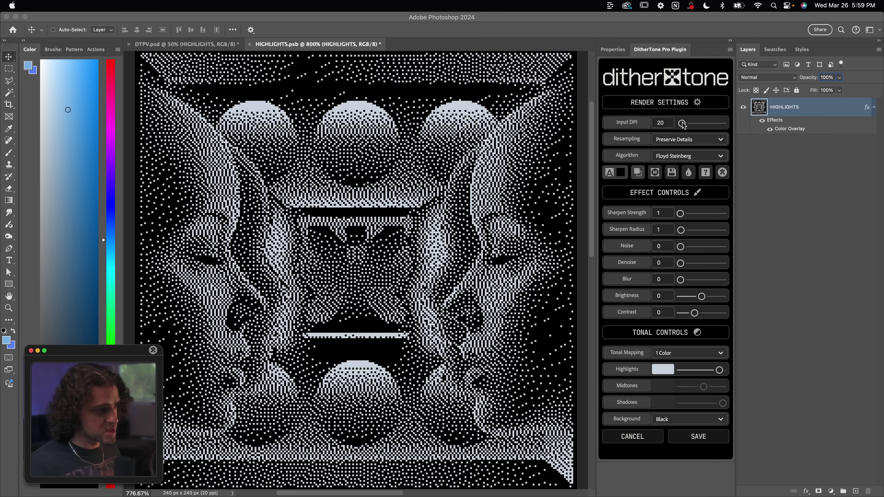
{"action": "left_click", "coordinate": [683, 123]}
{"action": "left_click_drag", "start_coordinate": [685, 125], "coordinate": [688, 126]}
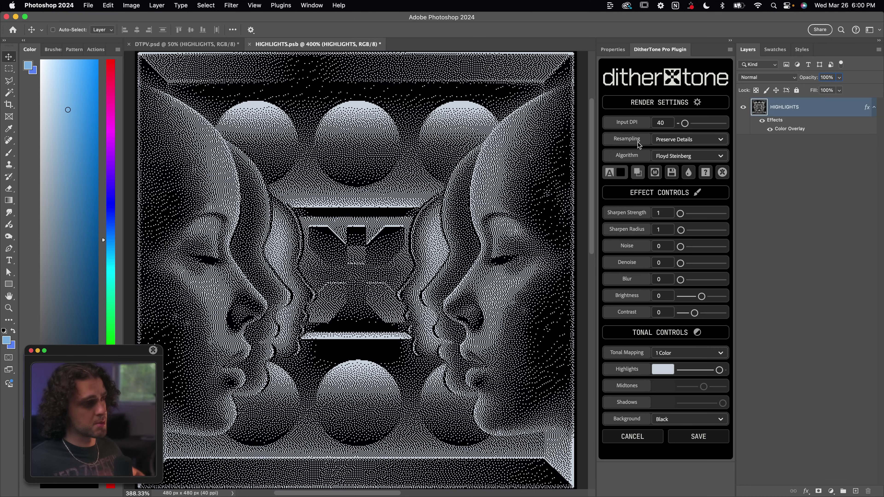
Change the resampling to Nearest Neighbor and test Input DPI values of 49 and 45 before returning to 40
{"action": "left_click", "coordinate": [686, 141]}
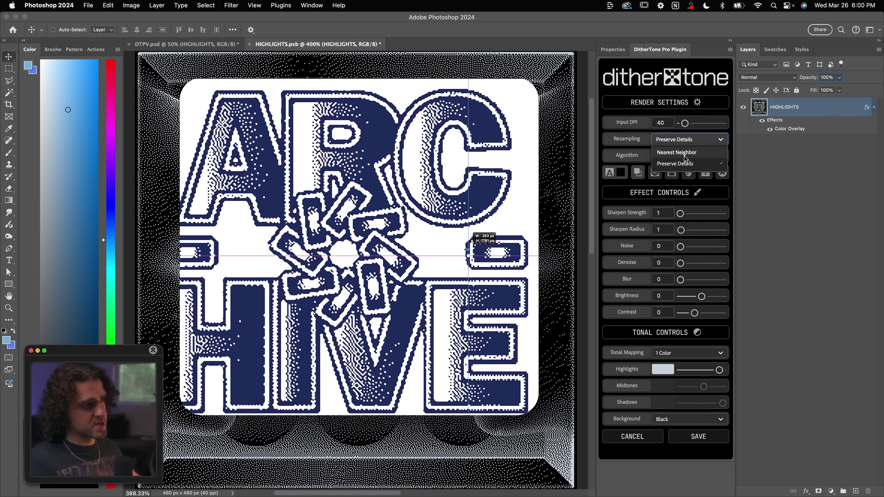
{"action": "left_click", "coordinate": [684, 154]}
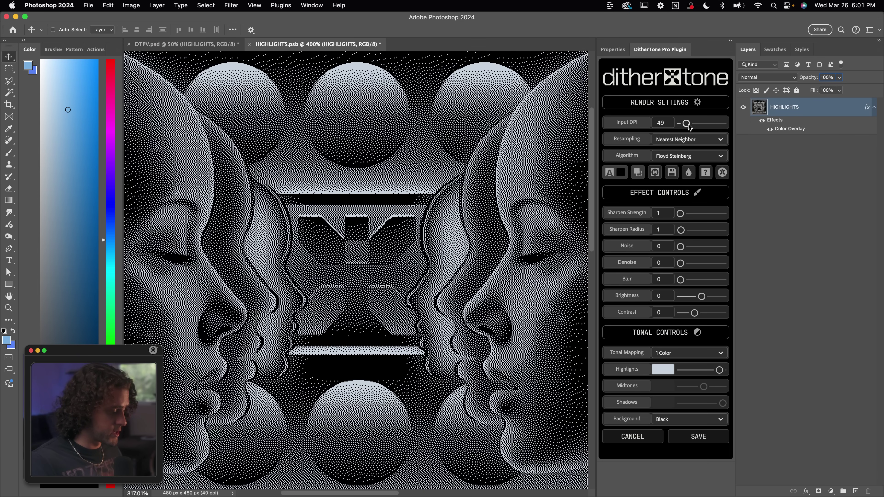
{"action": "left_click_drag", "start_coordinate": [688, 125], "coordinate": [688, 126]}
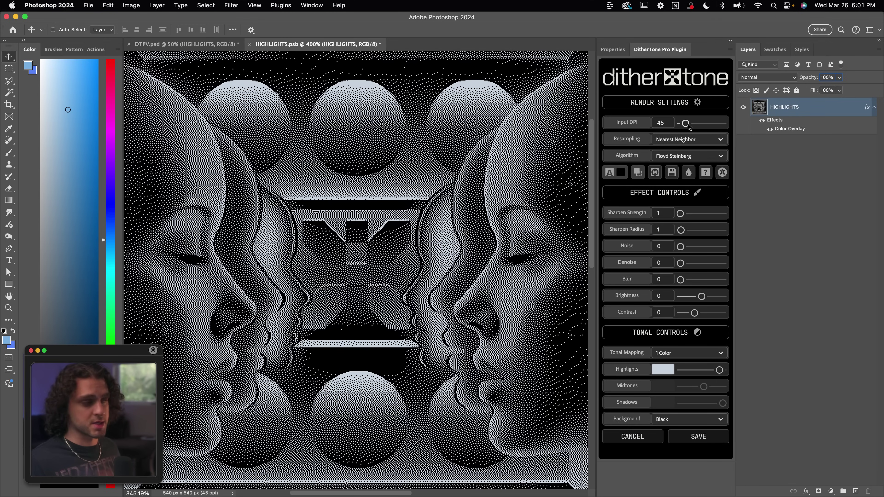
{"action": "left_click_drag", "start_coordinate": [689, 126], "coordinate": [689, 128]}
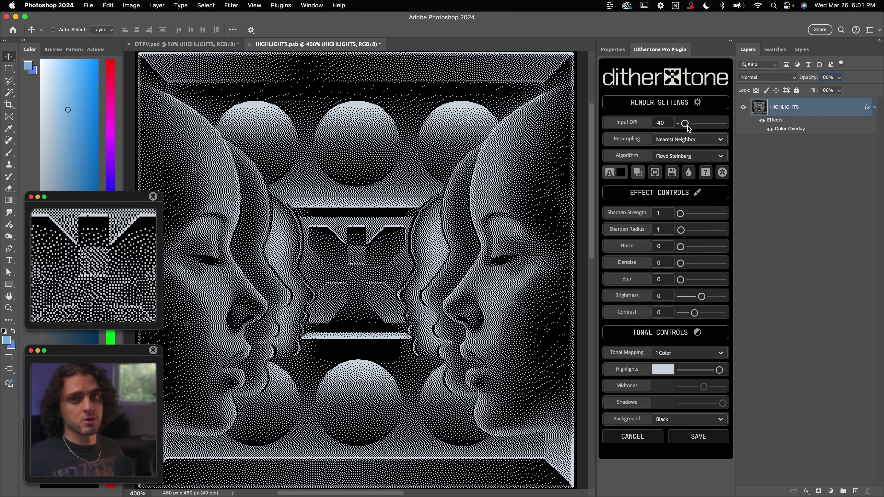
Compare the Jarvis-Judice-Ninke and Atkinson diffusion algorithms on the artwork and settle on Jarvis-Judice-Ninke
{"action": "left_click", "coordinate": [678, 156]}
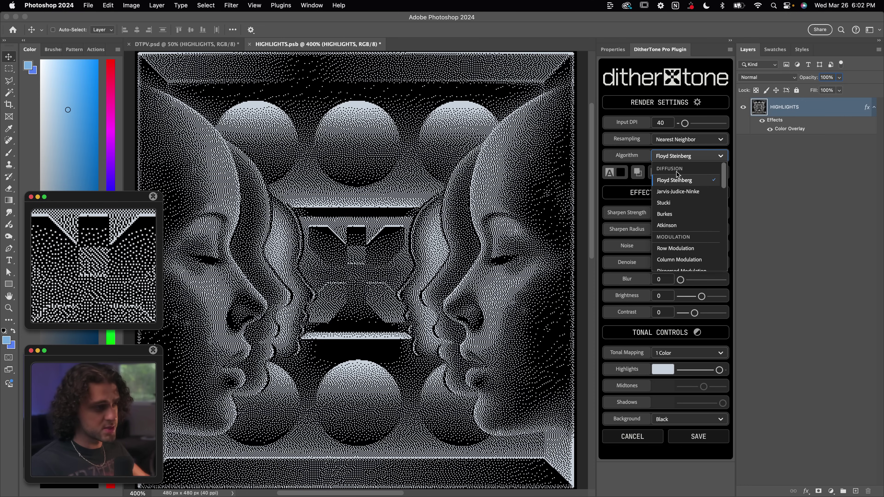
{"action": "left_click", "coordinate": [689, 192]}
{"action": "left_click", "coordinate": [686, 156]}
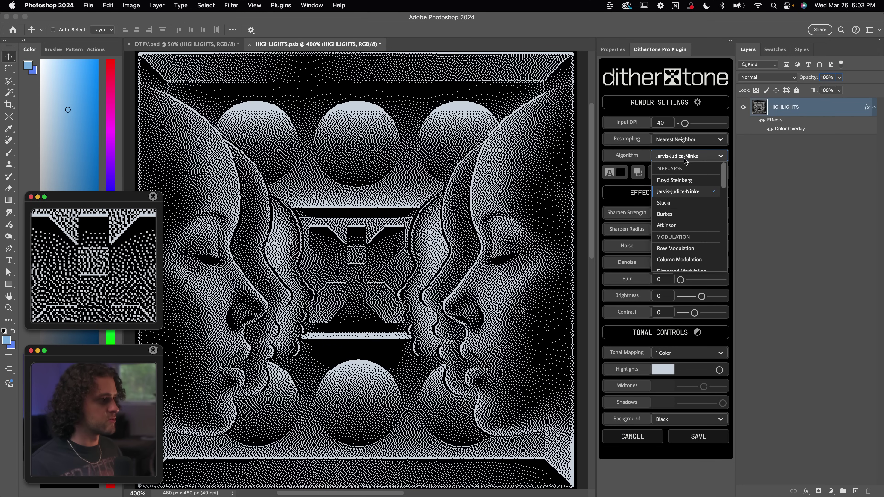
{"action": "left_click", "coordinate": [682, 196]}
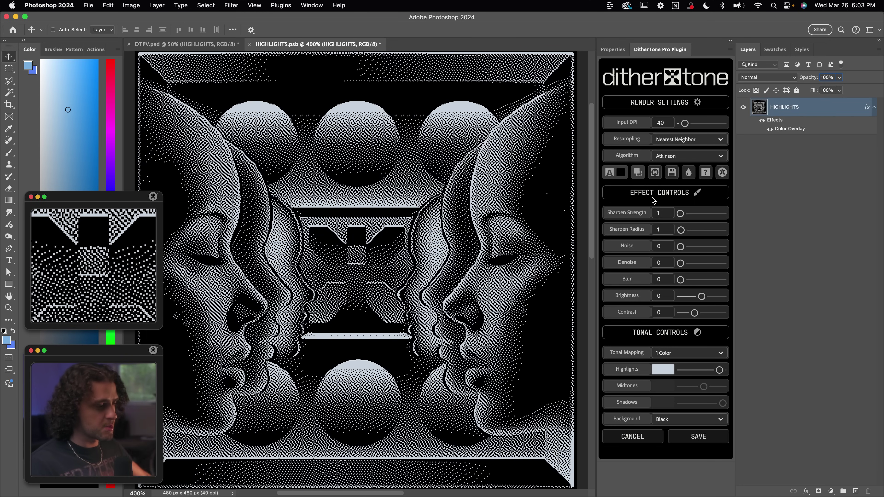
{"action": "left_click", "coordinate": [669, 161]}
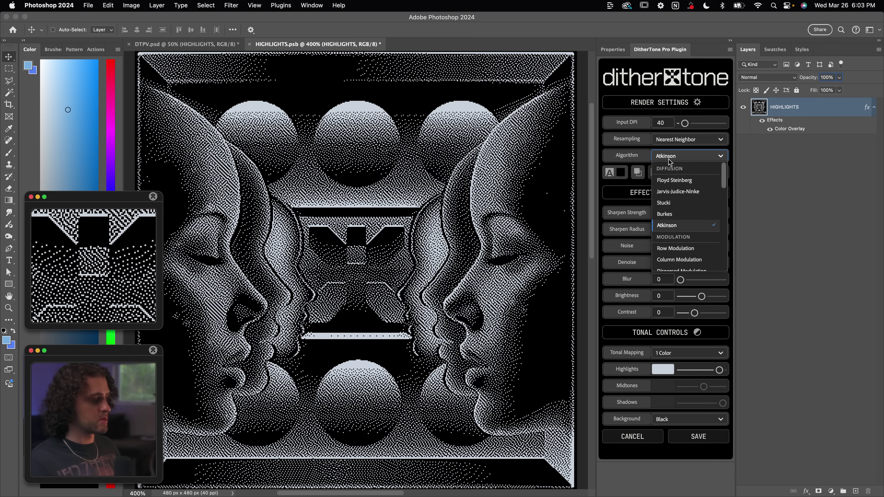
{"action": "left_click", "coordinate": [684, 192]}
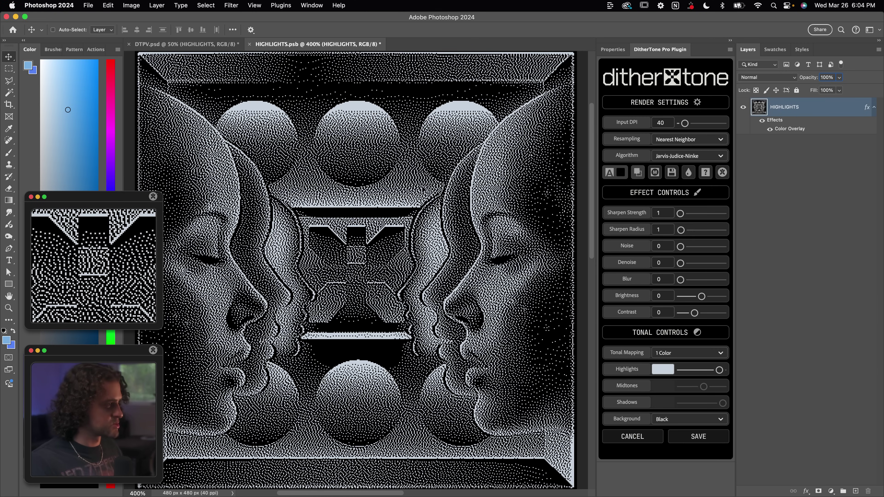
Compare the Floyd Steinberg diffusion and Row Modulation algorithms on the dithered faces artwork
{"action": "left_click", "coordinate": [681, 162]}
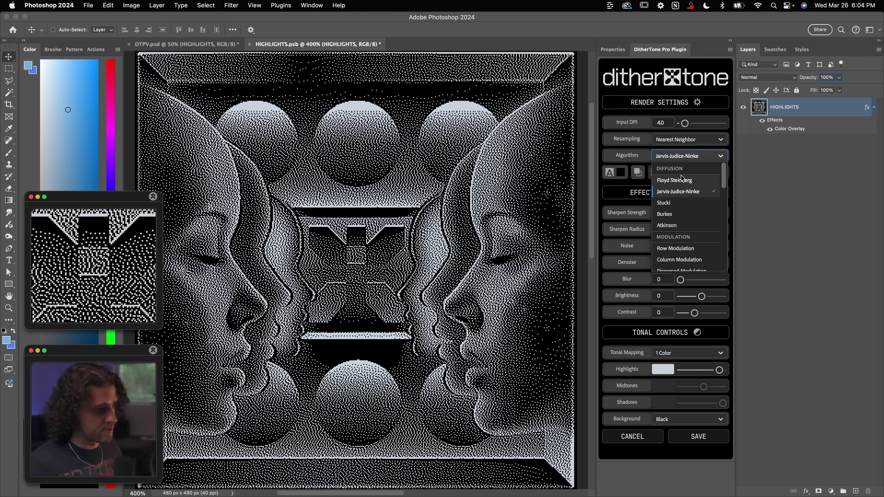
{"action": "left_click", "coordinate": [682, 177]}
{"action": "left_click", "coordinate": [682, 159]}
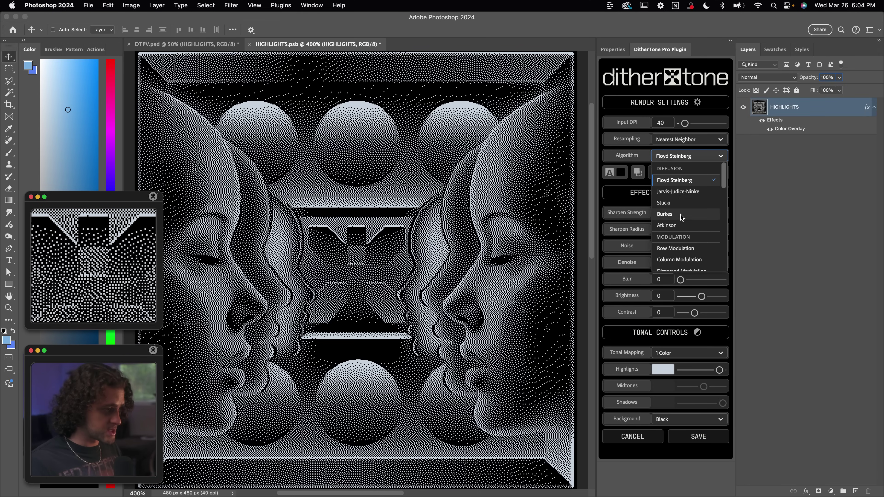
{"action": "scroll", "coordinate": [679, 209], "scroll_direction": "down", "scroll_amount": 2}
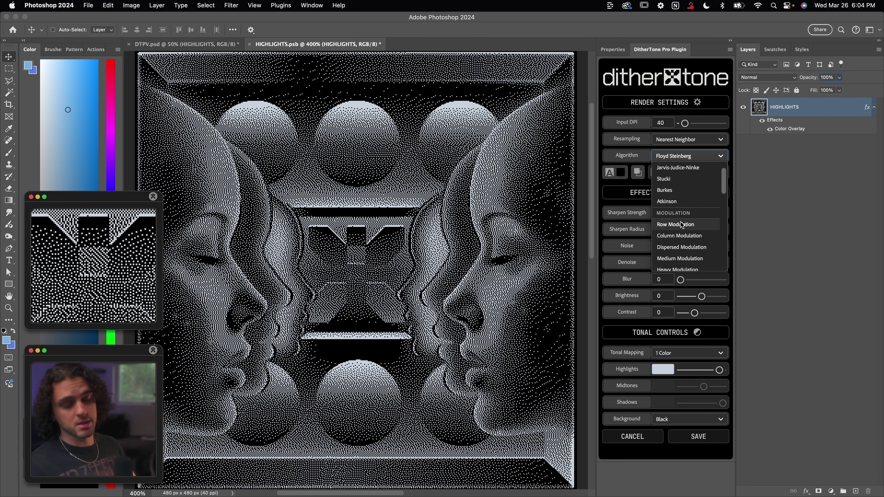
{"action": "left_click", "coordinate": [682, 225]}
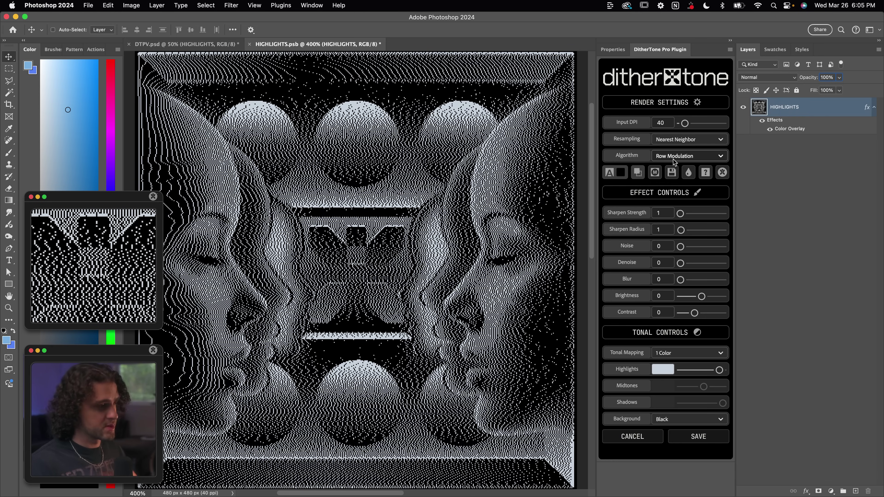
Compare the Medium Modulation and Heavy Modulation algorithms on the artwork
{"action": "left_click", "coordinate": [687, 155]}
{"action": "scroll", "coordinate": [682, 195], "scroll_direction": "up", "scroll_amount": 2}
{"action": "left_click", "coordinate": [682, 185]}
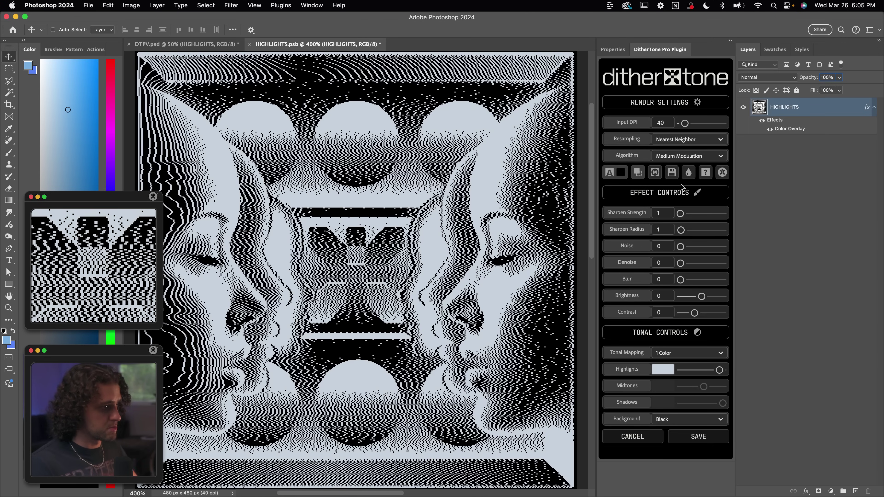
{"action": "left_click", "coordinate": [684, 159]}
{"action": "left_click", "coordinate": [677, 210]}
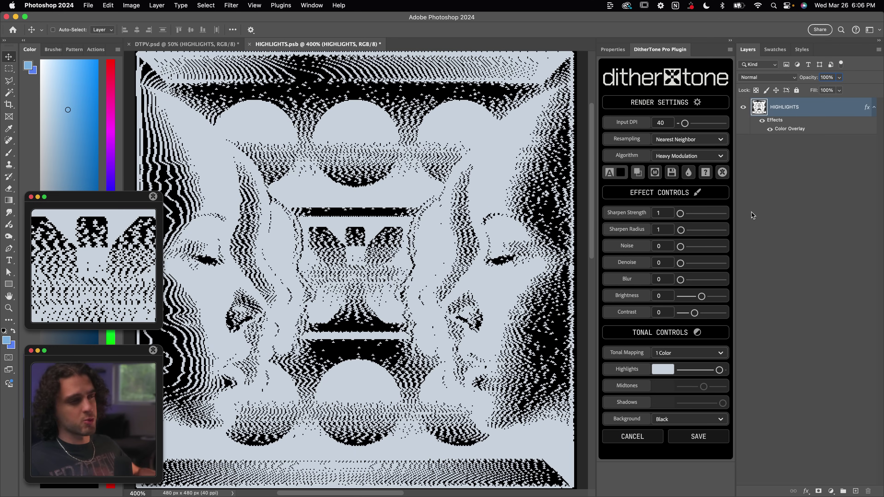
Raise the Input DPI to 56, then test a Brightness of -114 and reset it to 0
{"action": "left_click_drag", "start_coordinate": [685, 124], "coordinate": [688, 126]}
{"action": "left_click_drag", "start_coordinate": [702, 297], "coordinate": [686, 300]}
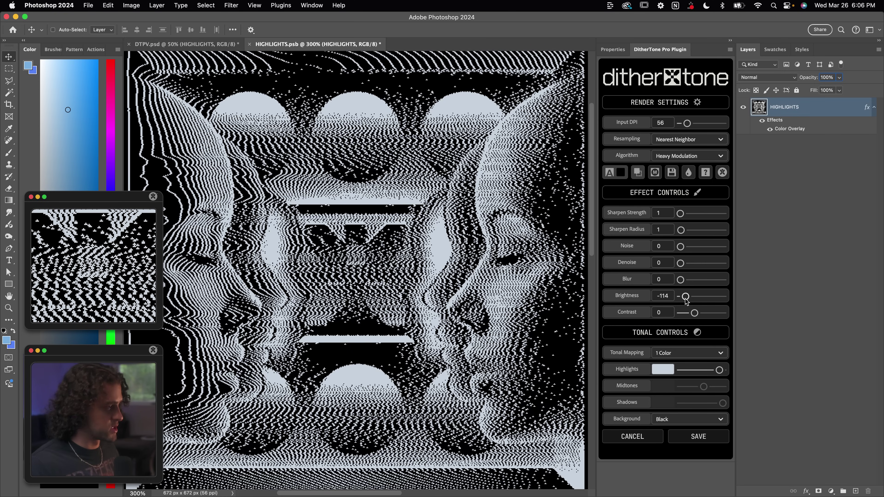
{"action": "double_click", "coordinate": [685, 300]}
Compare the Column Modulation and Dispersed Modulation algorithms on the artwork
{"action": "left_click", "coordinate": [683, 156]}
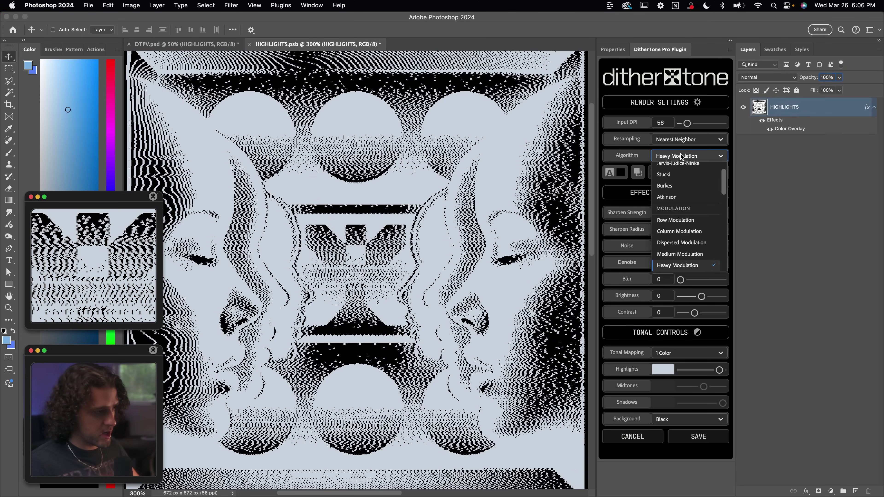
{"action": "left_click", "coordinate": [683, 211]}
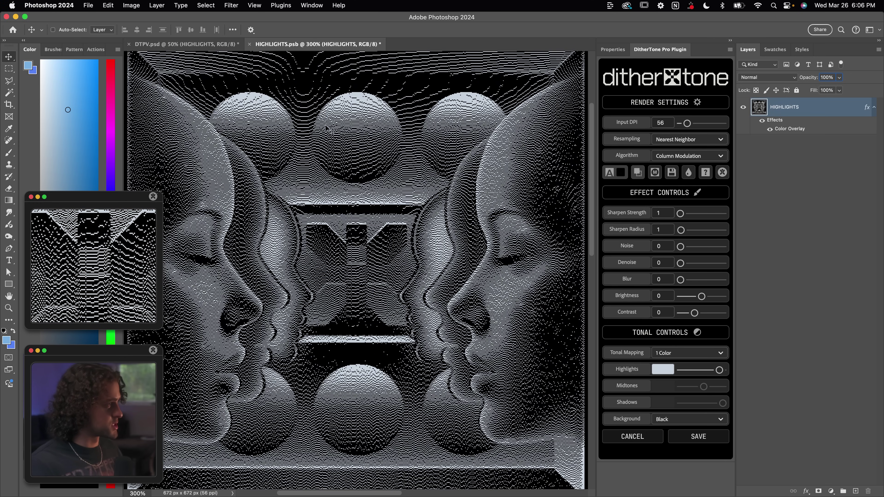
{"action": "left_click", "coordinate": [672, 157]}
{"action": "left_click", "coordinate": [679, 225]}
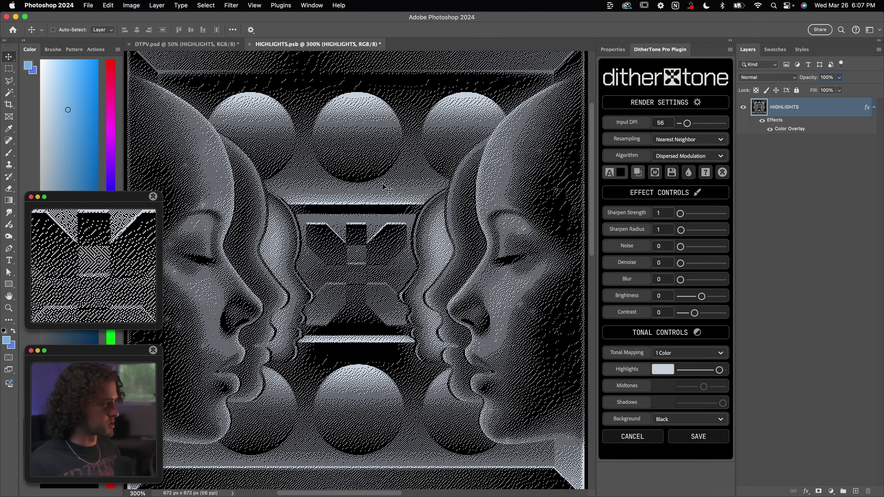
Apply the Circuit Modulation algorithm with Brightness 67, Contrast 46, Sharpen Strength 128 and Sharpen Radius 9
{"action": "left_click", "coordinate": [690, 156]}
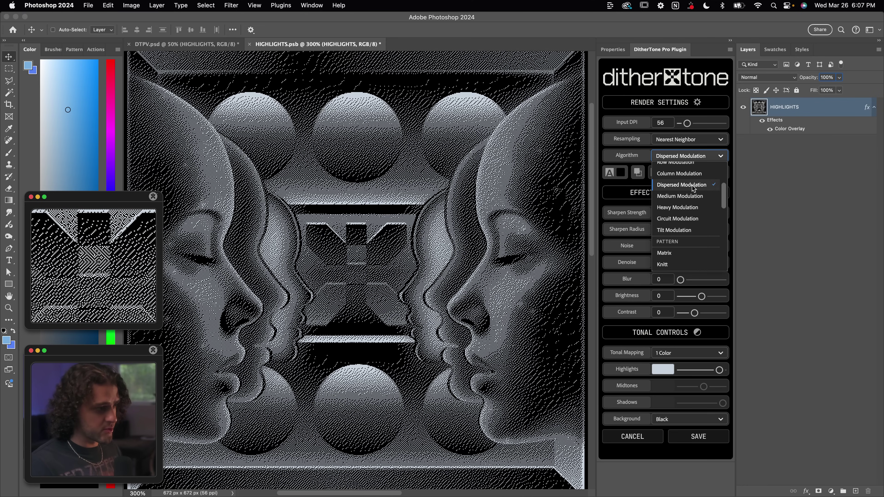
{"action": "scroll", "coordinate": [688, 206], "scroll_direction": "down", "scroll_amount": 1}
{"action": "left_click", "coordinate": [688, 206]}
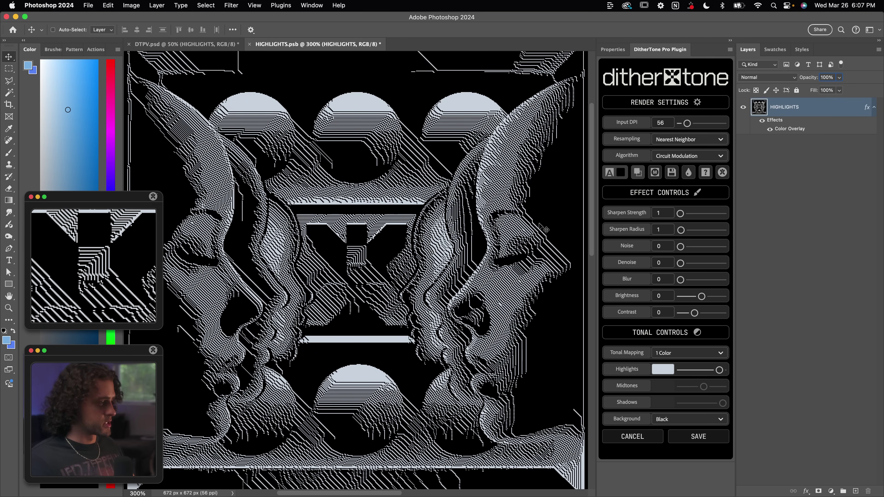
{"action": "left_click_drag", "start_coordinate": [702, 297], "coordinate": [712, 315]}
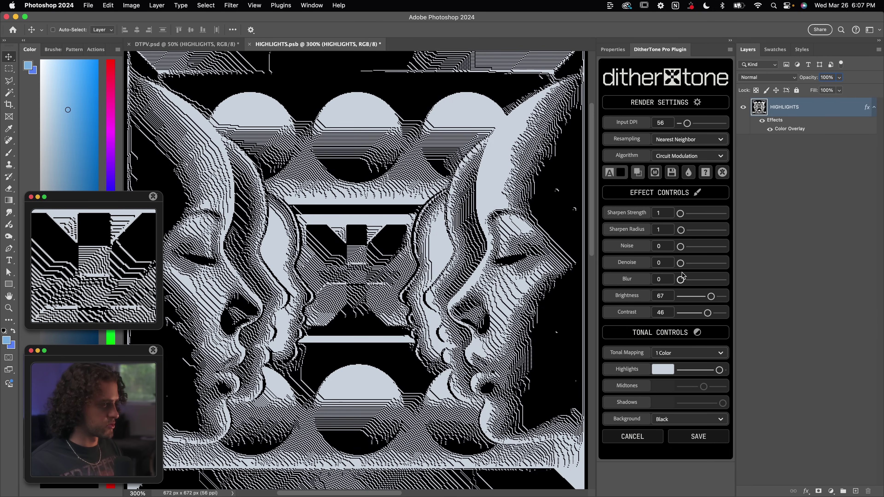
{"action": "left_click_drag", "start_coordinate": [681, 230], "coordinate": [686, 231]}
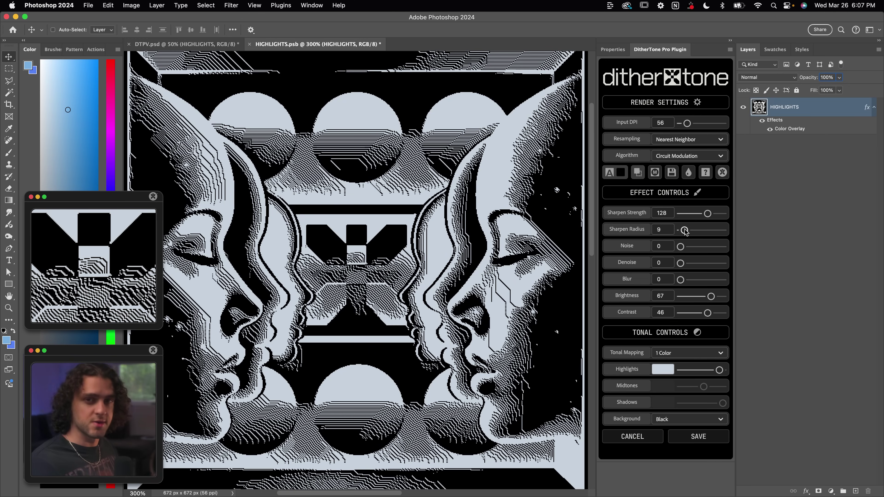
Try the Tilt Modulation algorithm and the Cross Square pattern on the sharpened artwork
{"action": "left_click", "coordinate": [689, 156]}
{"action": "left_click", "coordinate": [682, 230]}
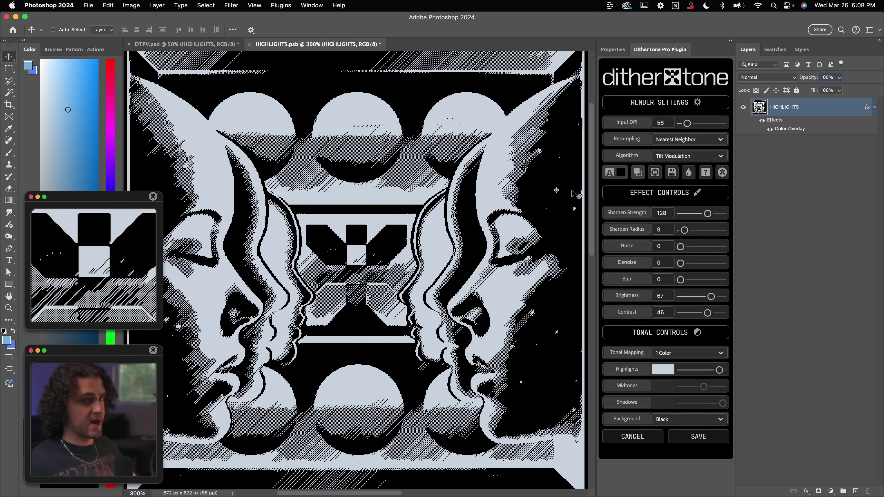
{"action": "left_click", "coordinate": [690, 156]}
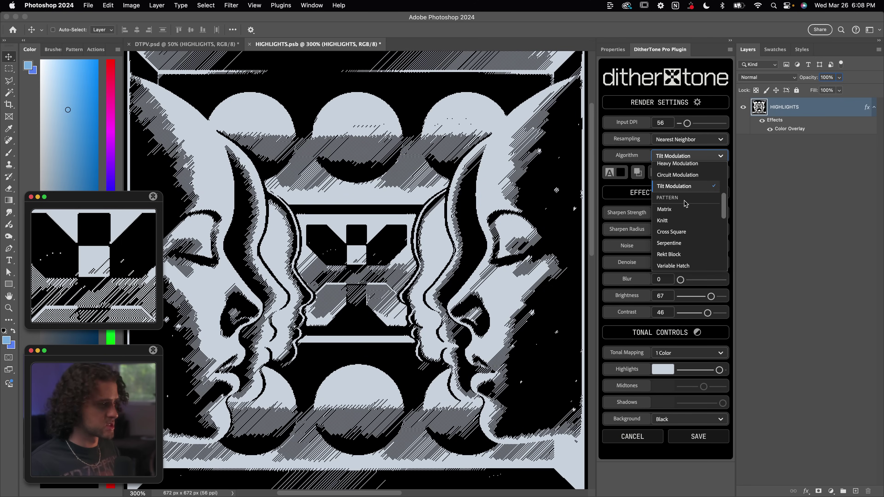
{"action": "left_click", "coordinate": [682, 209]}
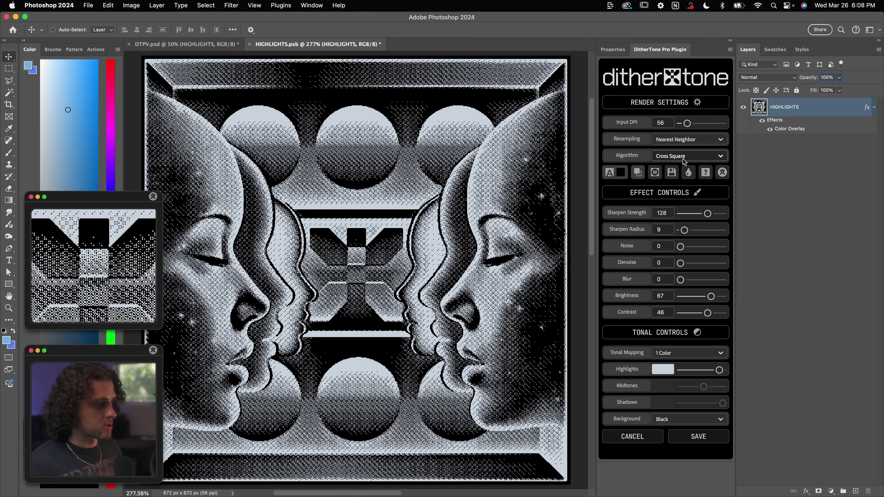
Step through the Serpentine, Rekt Block and Variable Hatch pattern algorithms on the artwork
{"action": "left_click", "coordinate": [682, 158]}
{"action": "scroll", "coordinate": [681, 208], "scroll_direction": "down", "scroll_amount": 3}
{"action": "left_click", "coordinate": [683, 203]}
{"action": "left_click", "coordinate": [666, 159]}
{"action": "scroll", "coordinate": [677, 209], "scroll_direction": "down", "scroll_amount": 3}
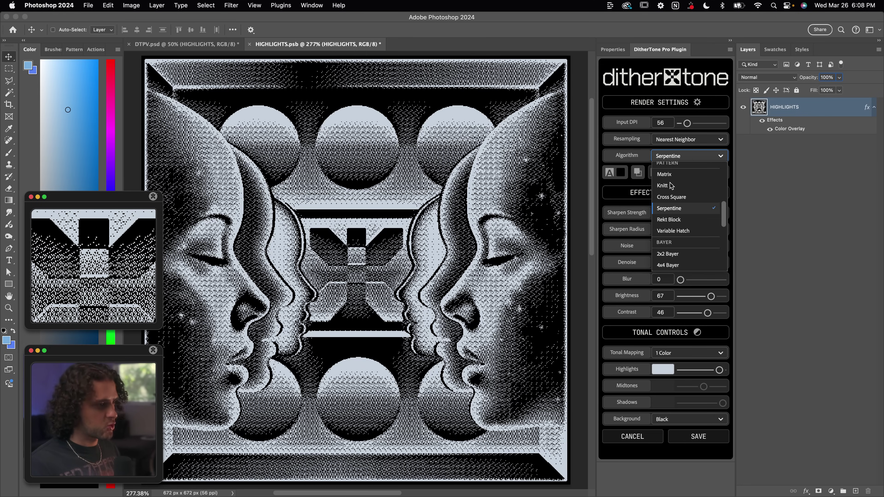
{"action": "left_click", "coordinate": [676, 219]}
{"action": "left_click", "coordinate": [672, 160]}
{"action": "scroll", "coordinate": [681, 240], "scroll_direction": "up", "scroll_amount": 1}
{"action": "left_click", "coordinate": [683, 248]}
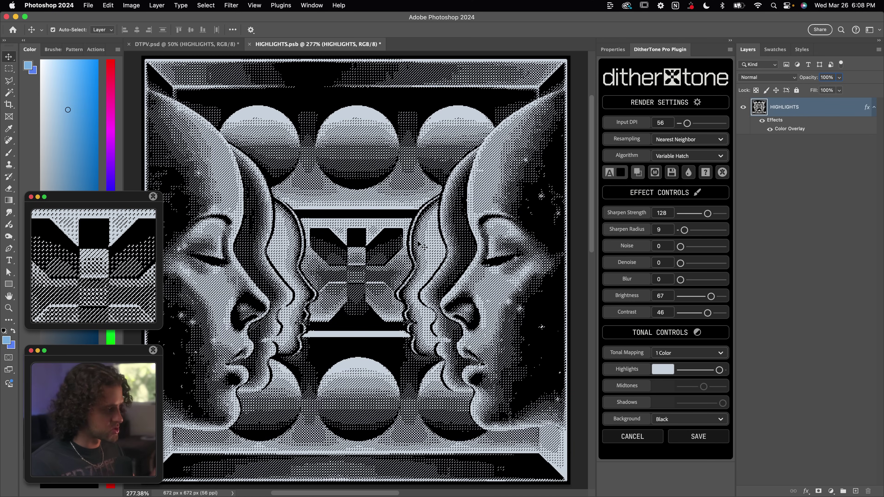
Examine the Variable Hatch texture up close across the forehead and eye of the right-hand face
{"action": "key", "text": "super+equal"}
{"action": "key", "text": "super+equal"}
{"action": "key", "text": "super+equal"}
{"action": "left_click_drag", "start_coordinate": [417, 243], "coordinate": [310, 261]}
{"action": "left_click_drag", "start_coordinate": [584, 115], "coordinate": [454, 136]}
{"action": "scroll", "coordinate": [453, 138], "scroll_direction": "up", "scroll_amount": 5}
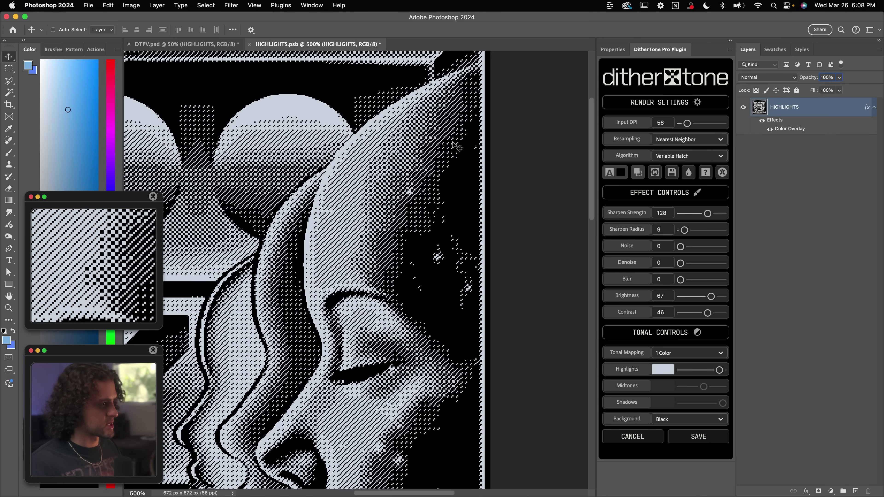
{"action": "scroll", "coordinate": [389, 222], "scroll_direction": "up", "scroll_amount": 1}
{"action": "scroll", "coordinate": [393, 227], "scroll_direction": "up", "scroll_amount": 1}
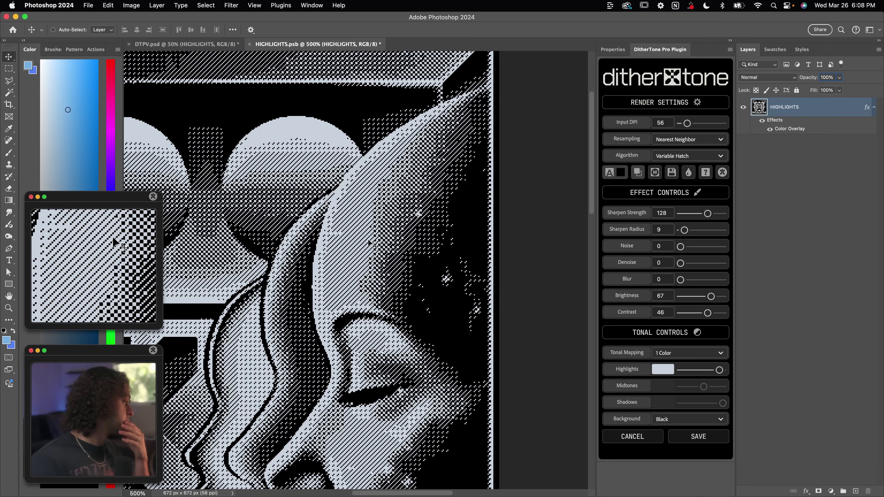
{"action": "scroll", "coordinate": [401, 218], "scroll_direction": "down", "scroll_amount": 3}
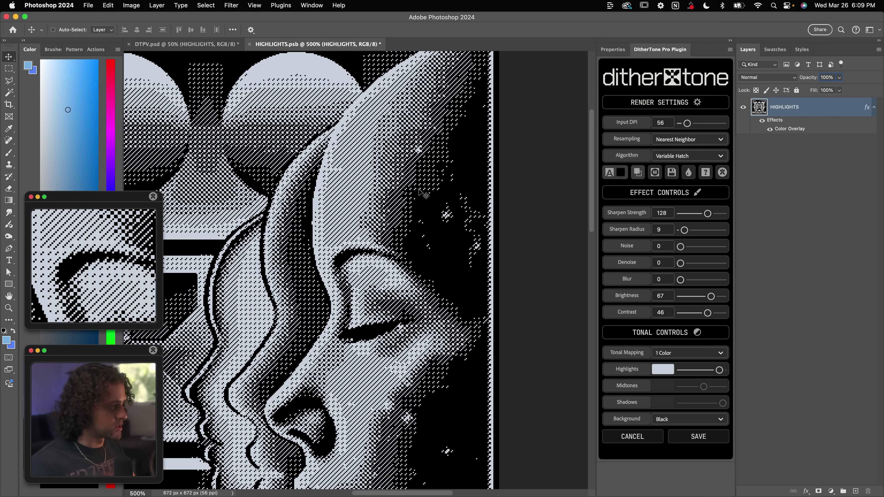
{"action": "scroll", "coordinate": [439, 188], "scroll_direction": "down", "scroll_amount": 1}
{"action": "key", "text": "super+minus"}
{"action": "key", "text": "super+minus"}
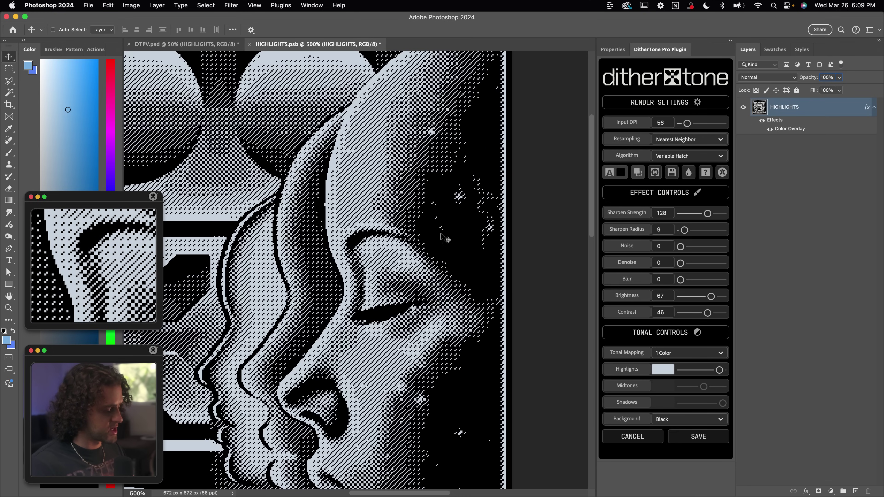
Compare the 2x2, 4x4 and 8x8 Bayer algorithms on the artwork
{"action": "left_click", "coordinate": [693, 156]}
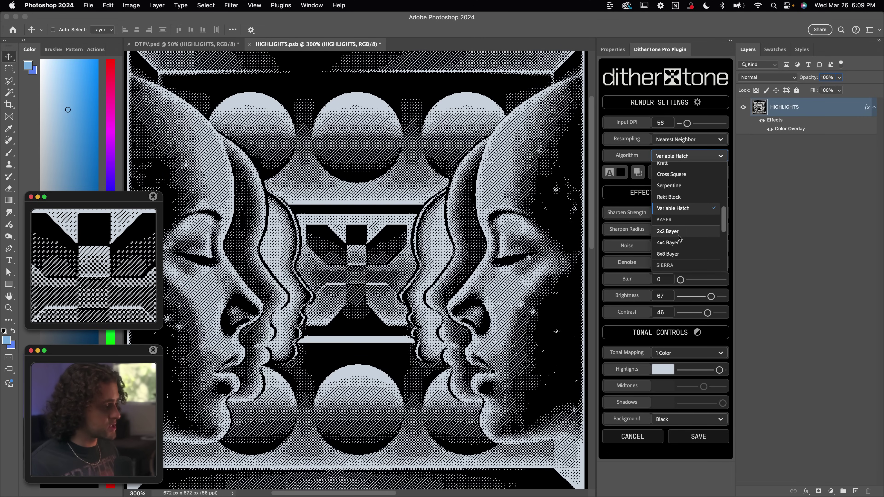
{"action": "left_click", "coordinate": [668, 232]}
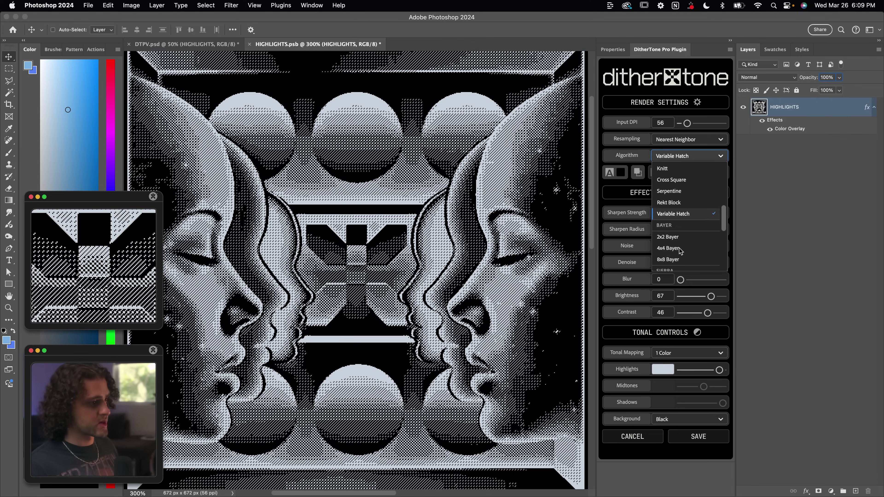
{"action": "left_click", "coordinate": [679, 238]}
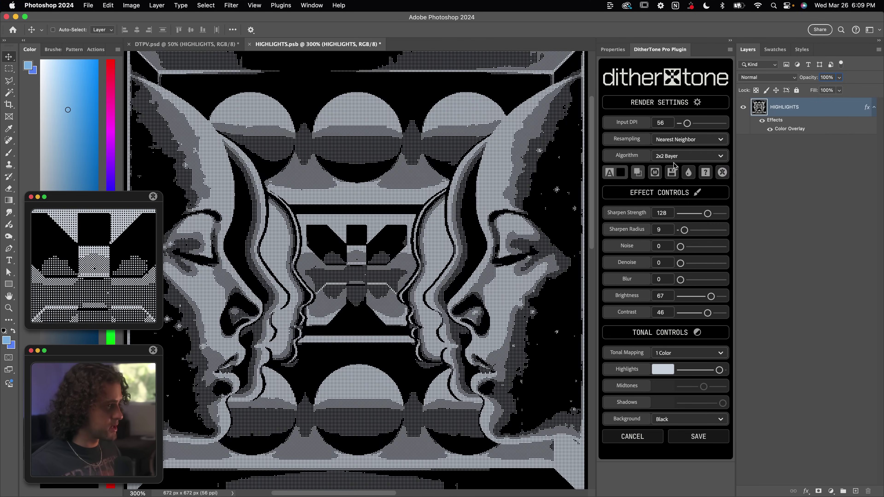
{"action": "left_click", "coordinate": [674, 159]}
{"action": "left_click", "coordinate": [668, 231]}
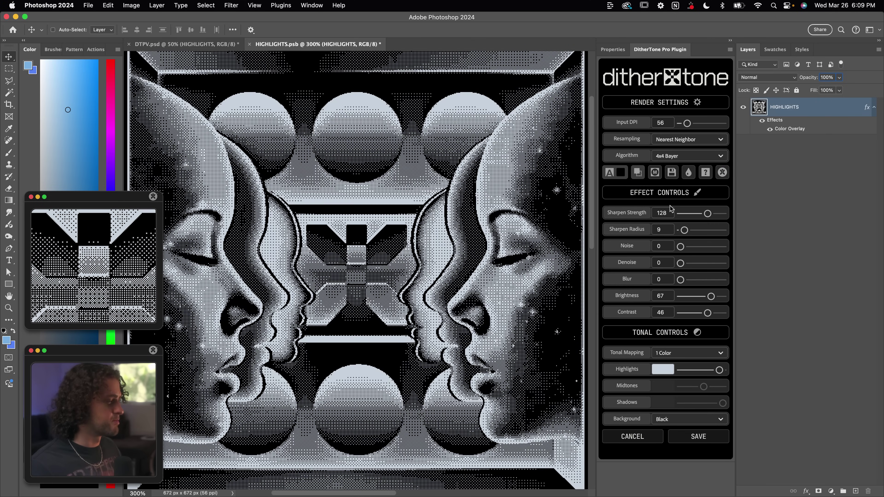
{"action": "left_click", "coordinate": [668, 157]}
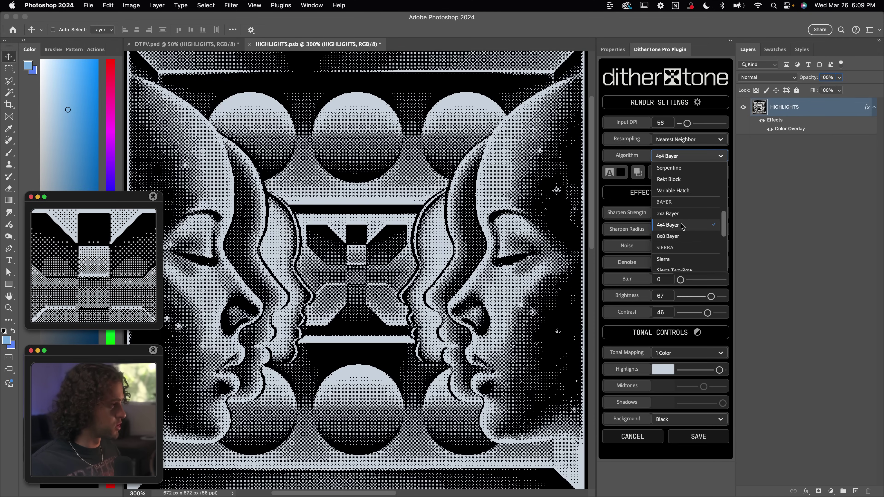
{"action": "left_click", "coordinate": [672, 237]}
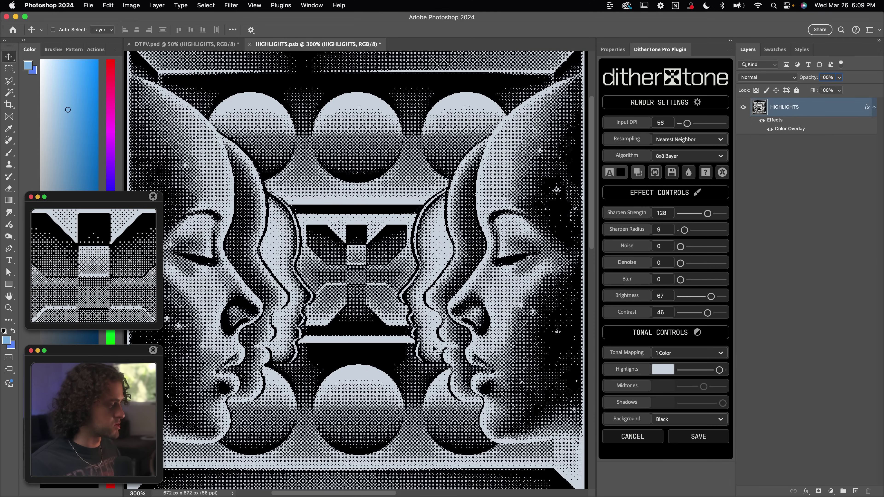
Lower the Brightness to -80 and the Input DPI to 51 for the 8x8 Bayer dither
{"action": "left_click_drag", "start_coordinate": [712, 296], "coordinate": [693, 295]}
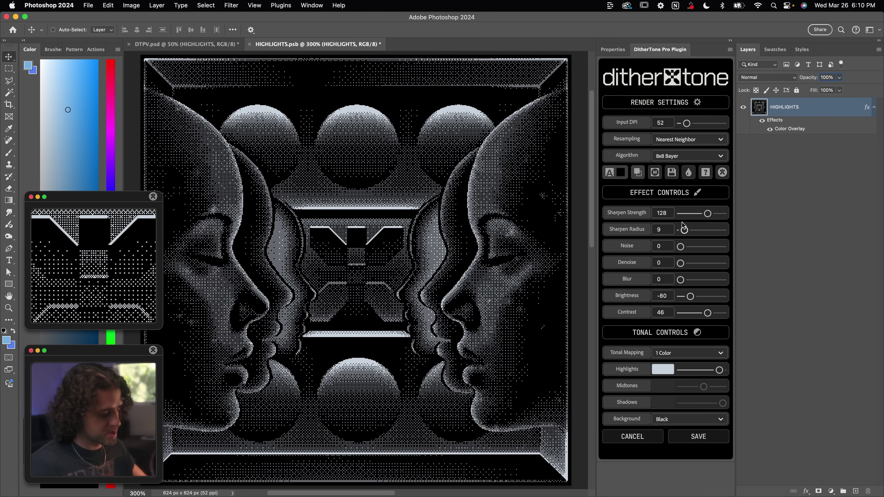
{"action": "left_click_drag", "start_coordinate": [686, 122], "coordinate": [684, 123]}
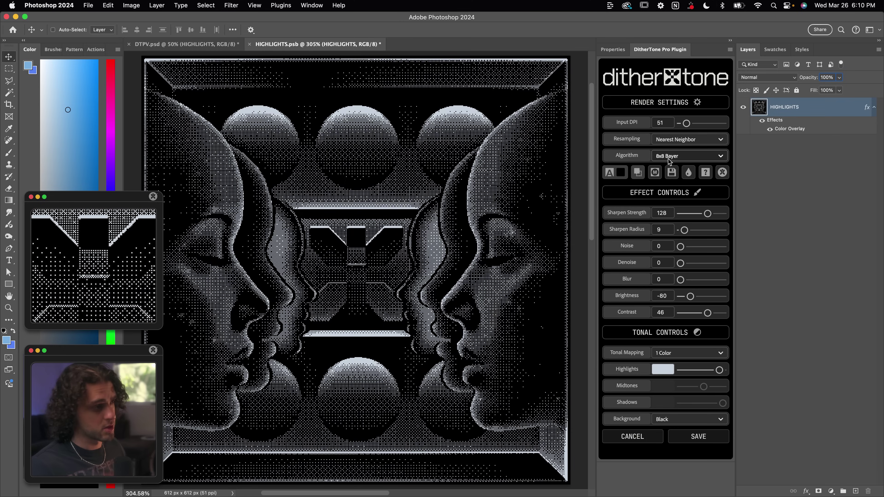
Compare the Sierra and Sierra Two-Row algorithms on the darkened artwork
{"action": "left_click", "coordinate": [669, 159]}
{"action": "left_click", "coordinate": [681, 189]}
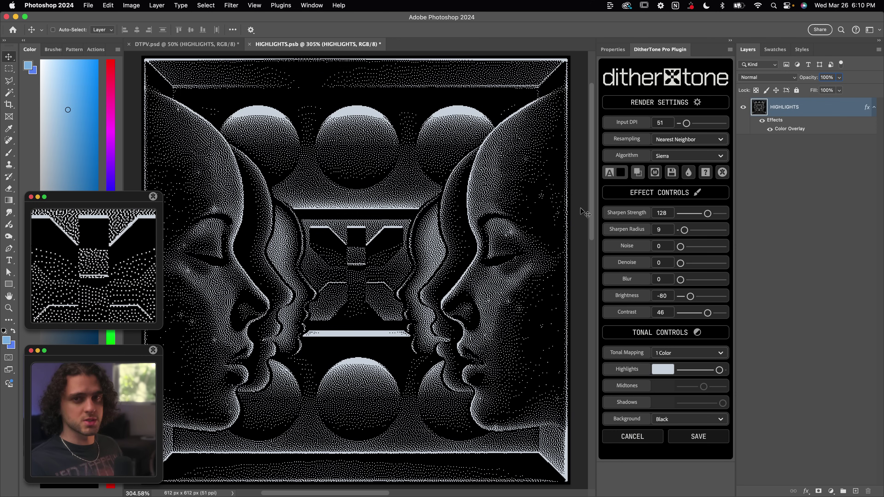
{"action": "left_click", "coordinate": [682, 157]}
{"action": "left_click", "coordinate": [682, 237]}
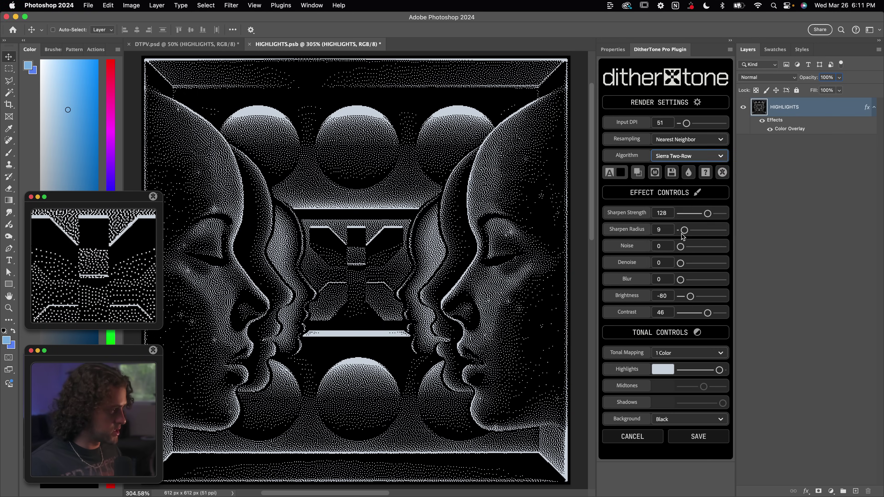
Reduce the Input DPI to 36 and apply the Halftone algorithm
{"action": "left_click_drag", "start_coordinate": [687, 126], "coordinate": [684, 128]}
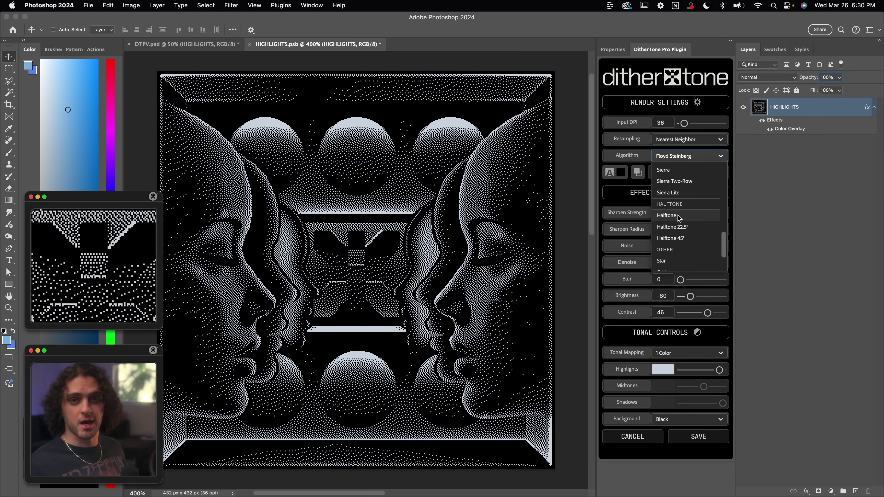
{"action": "left_click", "coordinate": [679, 218]}
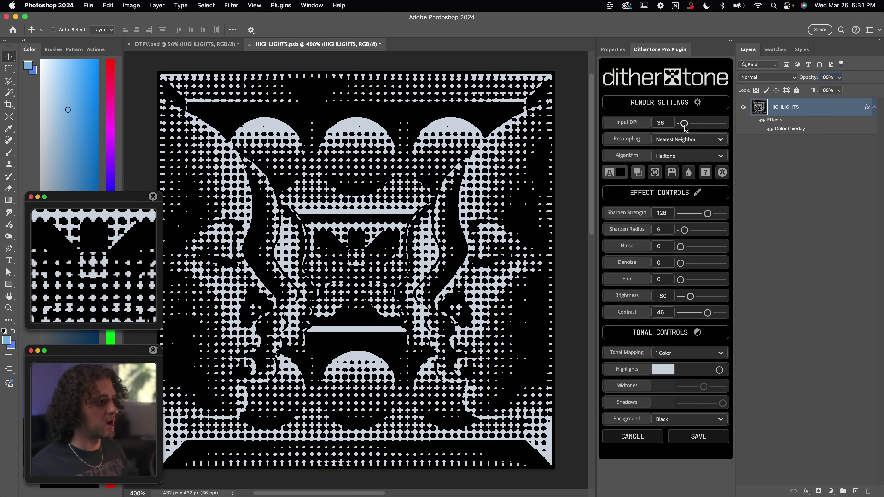
Raise the Input DPI to 96 and apply the Halftone 22.5° algorithm to the artwork
{"action": "left_click_drag", "start_coordinate": [685, 128], "coordinate": [695, 128]}
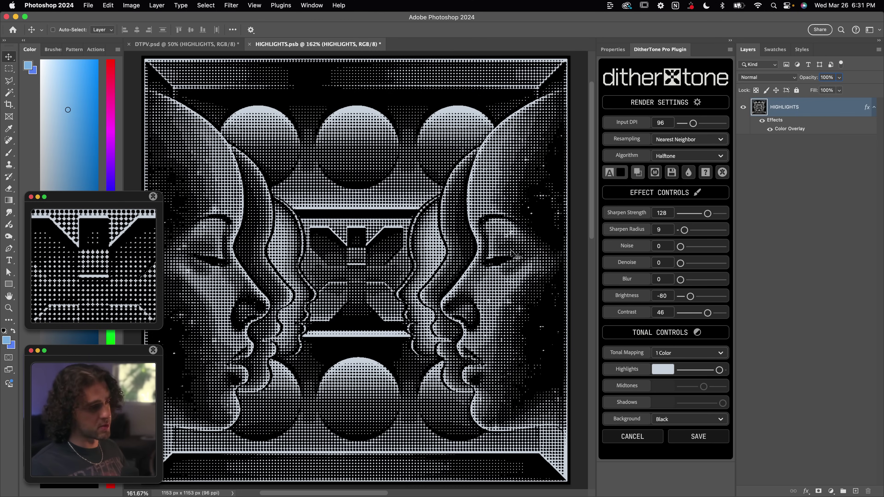
{"action": "left_click", "coordinate": [681, 160]}
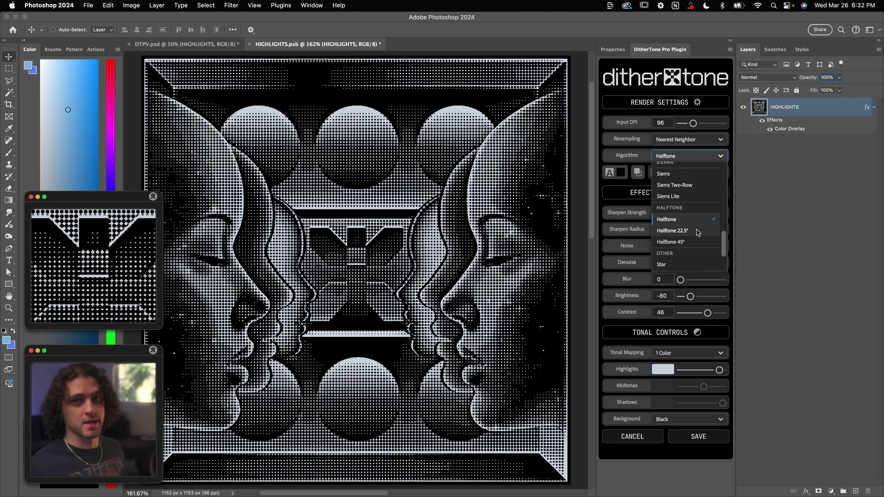
{"action": "left_click", "coordinate": [672, 231]}
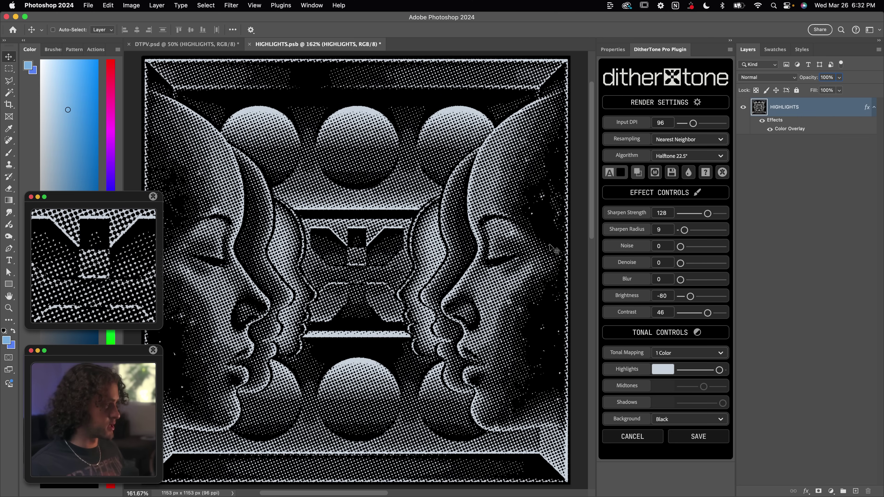
{"action": "key", "text": "super+1"}
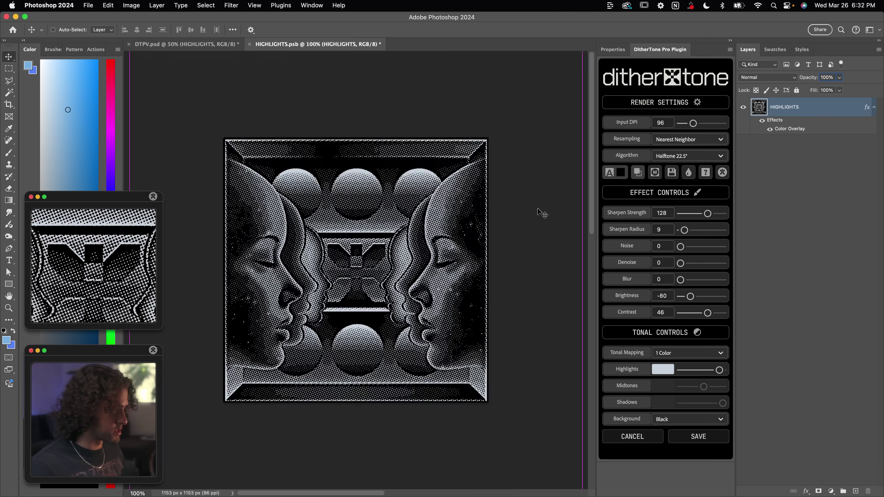
{"action": "key", "text": "super+equal"}
{"action": "key", "text": "super+minus"}
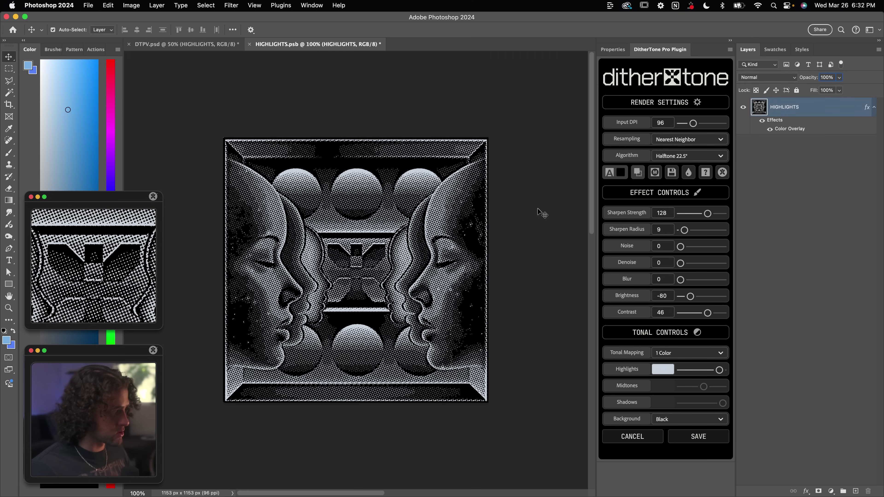
{"action": "key", "text": "super+equal"}
Switch the dither algorithm to Halftone 45°
{"action": "left_click", "coordinate": [700, 157]}
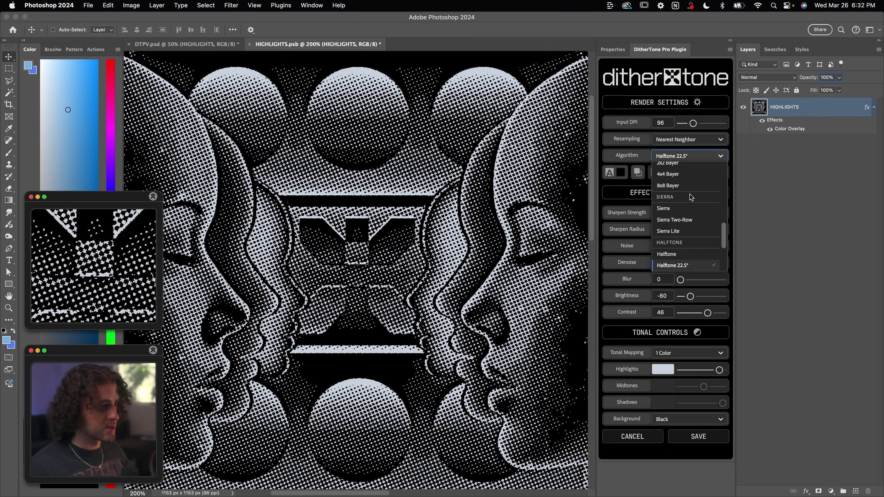
{"action": "left_click", "coordinate": [685, 228]}
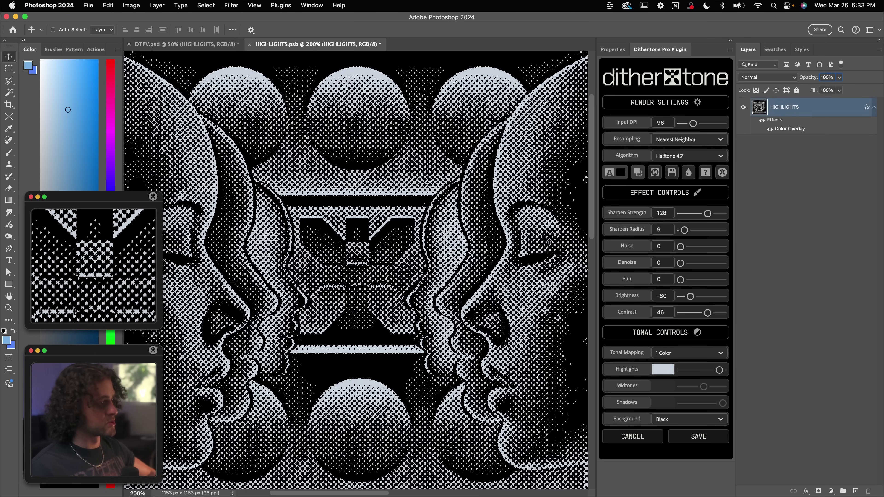
{"action": "key", "text": "super+Tab"}
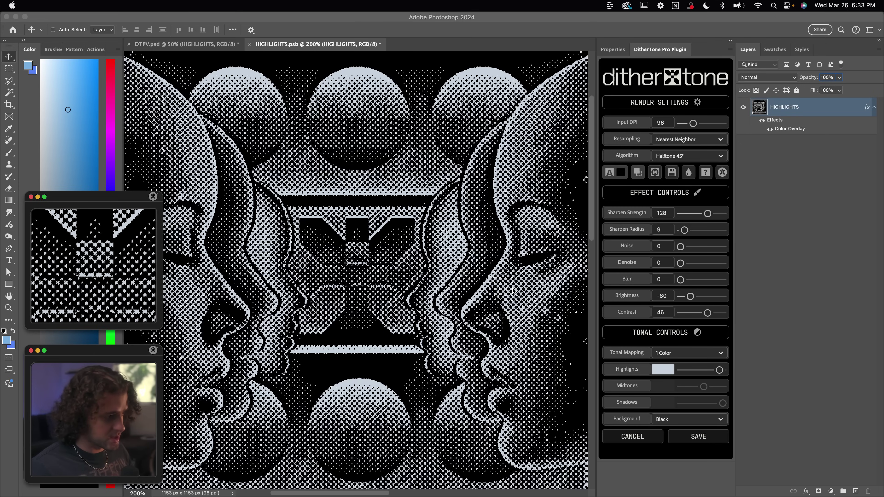
Set the Brightness to -39 and reduce the Input DPI to 37
{"action": "left_click", "coordinate": [727, 299]}
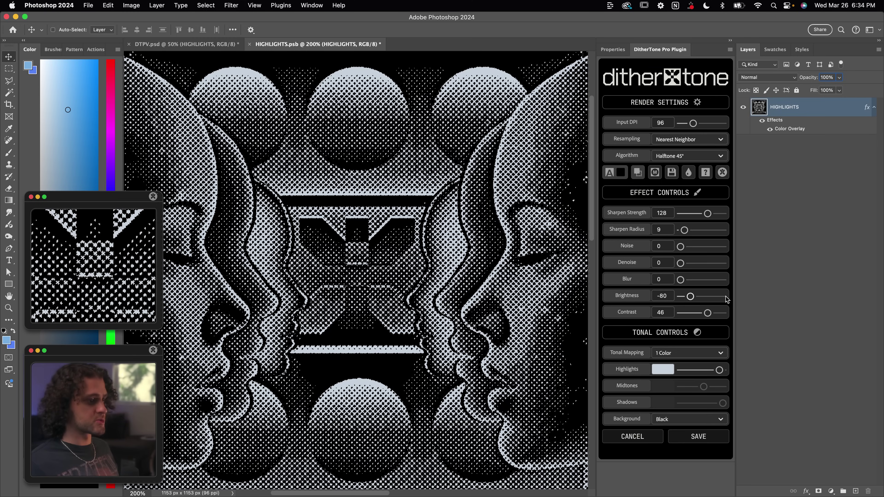
{"action": "left_click_drag", "start_coordinate": [702, 298], "coordinate": [695, 301]}
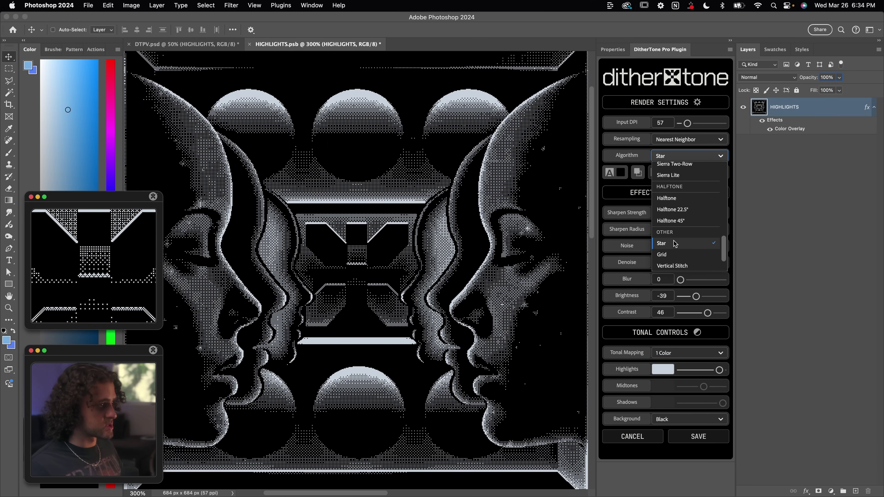
{"action": "left_click_drag", "start_coordinate": [688, 123], "coordinate": [684, 126]}
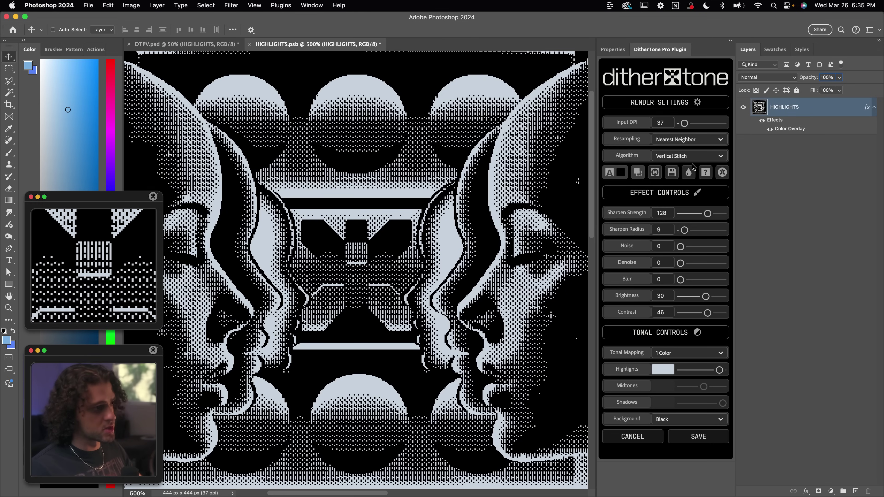
Compare the Horizontal Stitch, Clock and Cyber algorithms on the artwork and settle on Horizontal Stitch
{"action": "left_click", "coordinate": [691, 156]}
{"action": "left_click", "coordinate": [690, 244]}
{"action": "left_click", "coordinate": [691, 156]}
{"action": "left_click", "coordinate": [672, 252]}
{"action": "left_click", "coordinate": [691, 156]}
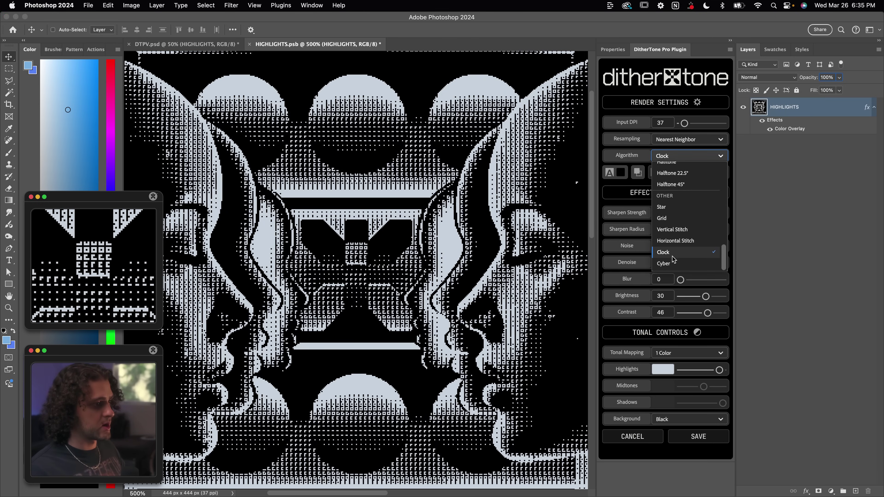
{"action": "left_click", "coordinate": [663, 264]}
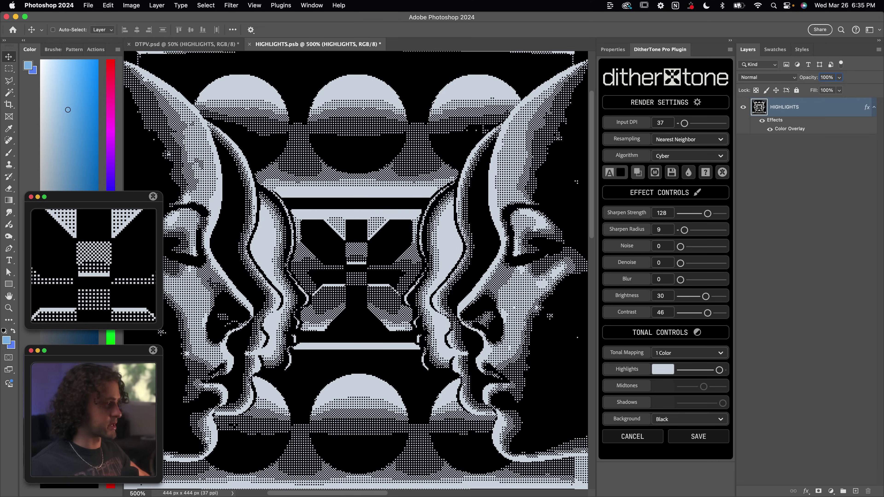
{"action": "left_click", "coordinate": [677, 158]}
{"action": "left_click", "coordinate": [683, 252]}
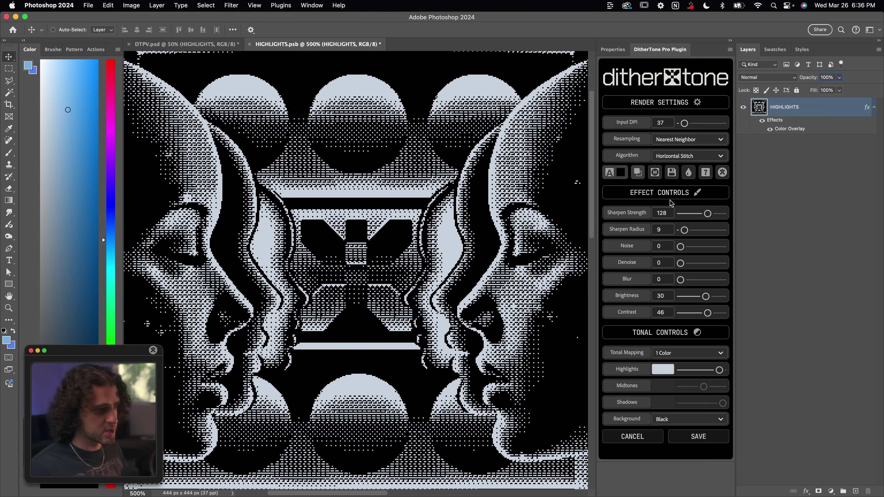
Compare sharpening off with Sharpen Radius values of 3 and 35, and settle on Strength 137 and Radius 8
{"action": "left_click_drag", "start_coordinate": [708, 214], "coordinate": [679, 232]}
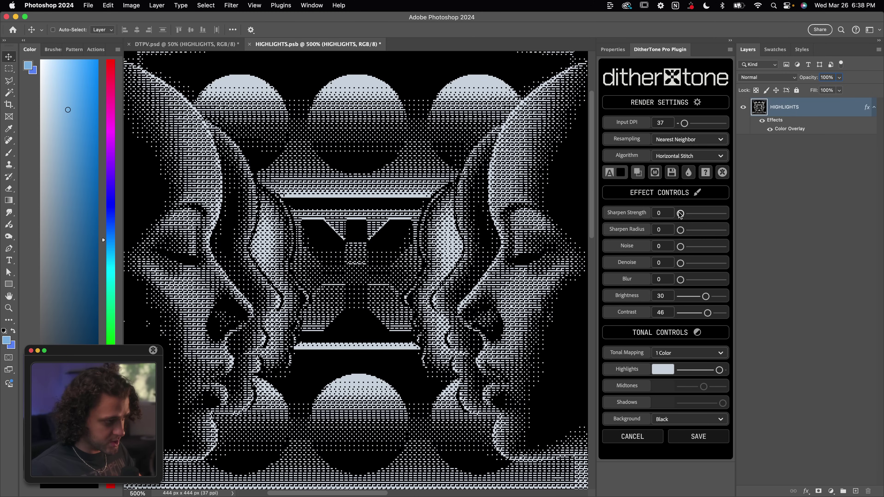
{"action": "left_click_drag", "start_coordinate": [681, 214], "coordinate": [706, 215]}
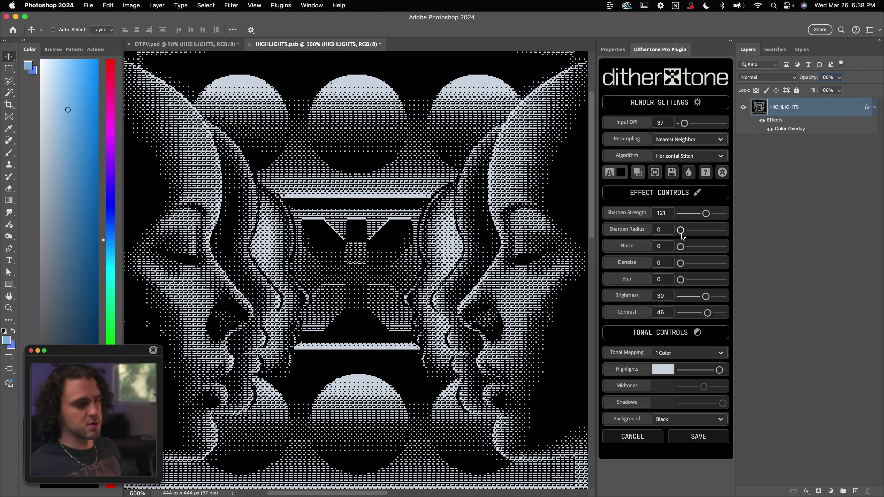
{"action": "left_click_drag", "start_coordinate": [681, 230], "coordinate": [682, 230]}
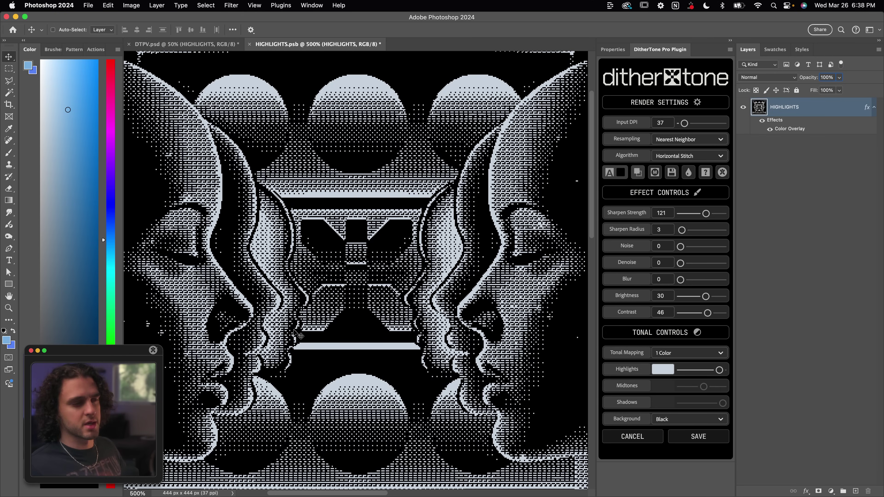
{"action": "left_click_drag", "start_coordinate": [682, 230], "coordinate": [694, 231]}
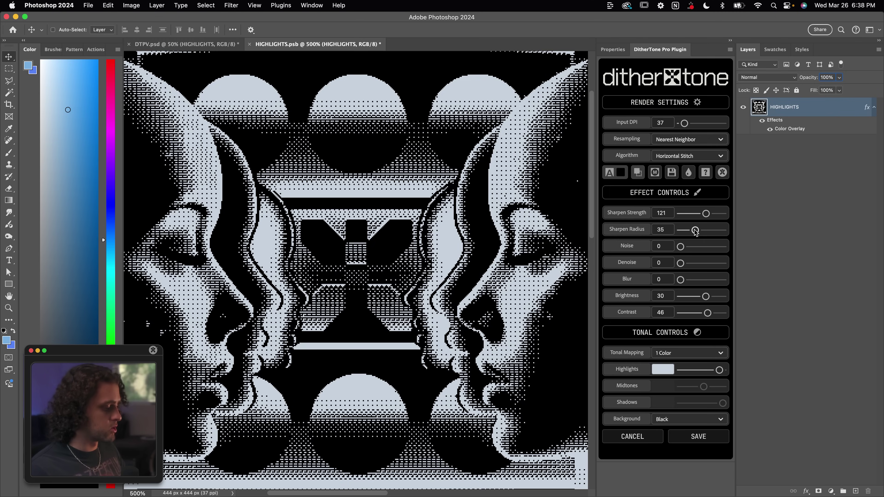
{"action": "mouse_move", "coordinate": [695, 231]}
{"action": "left_mouse_down"}
{"action": "mouse_move", "coordinate": [705, 233]}
{"action": "mouse_move", "coordinate": [684, 231]}
{"action": "left_mouse_up"}
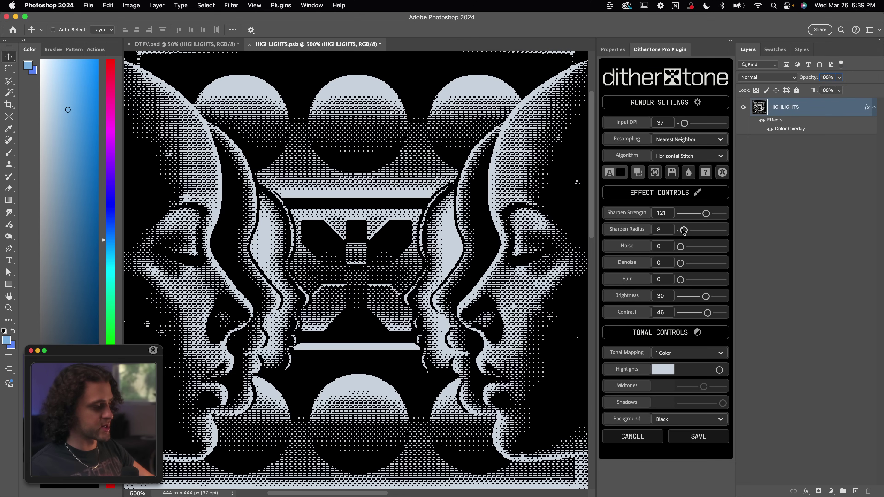
{"action": "mouse_move", "coordinate": [706, 213]}
{"action": "left_mouse_down"}
{"action": "mouse_move", "coordinate": [682, 214]}
{"action": "mouse_move", "coordinate": [710, 214]}
{"action": "left_mouse_up"}
Try Noise at 39 and Denoise at 15 on the artwork, resetting each to 0
{"action": "left_click_drag", "start_coordinate": [681, 246], "coordinate": [714, 249]}
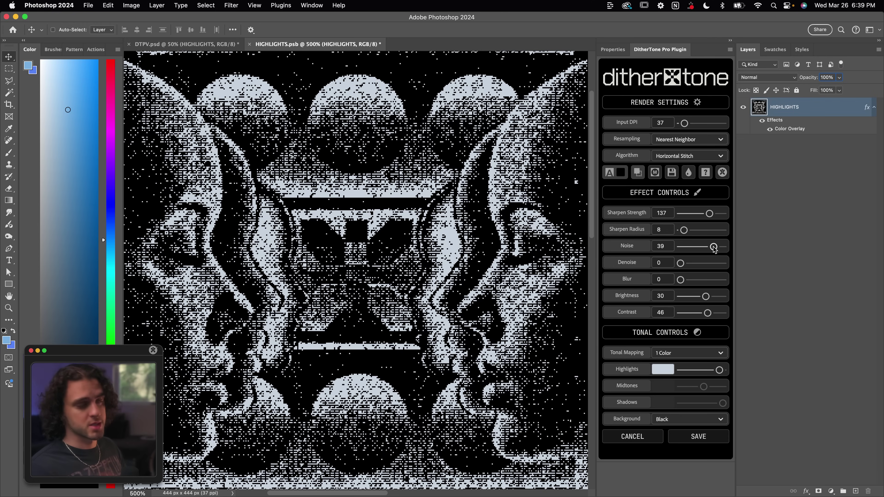
{"action": "left_click_drag", "start_coordinate": [714, 248], "coordinate": [708, 266]}
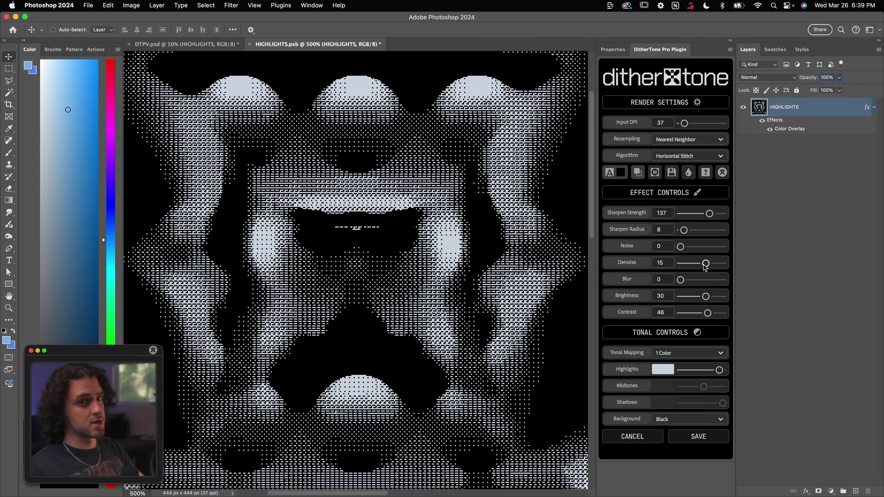
{"action": "left_click_drag", "start_coordinate": [706, 265], "coordinate": [681, 265]}
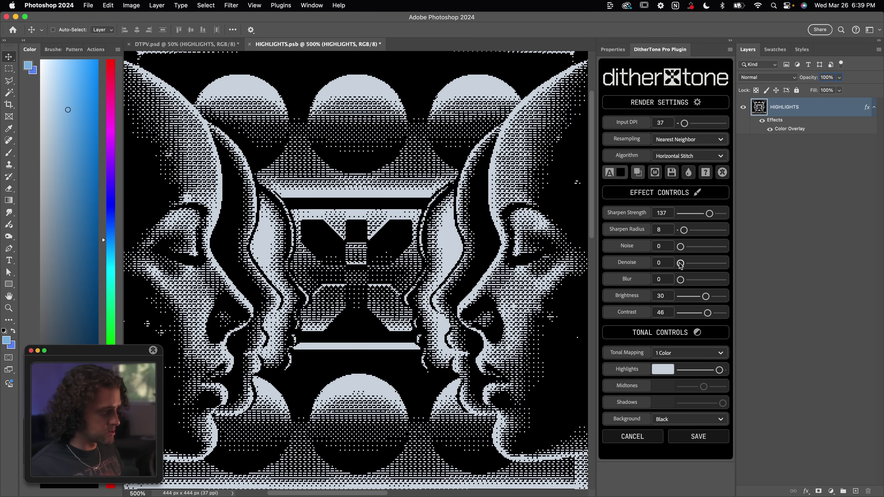
Raise the Input DPI to 128 and set Denoise to 4, inspecting the faces and background detail
{"action": "left_click_drag", "start_coordinate": [684, 123], "coordinate": [697, 126]}
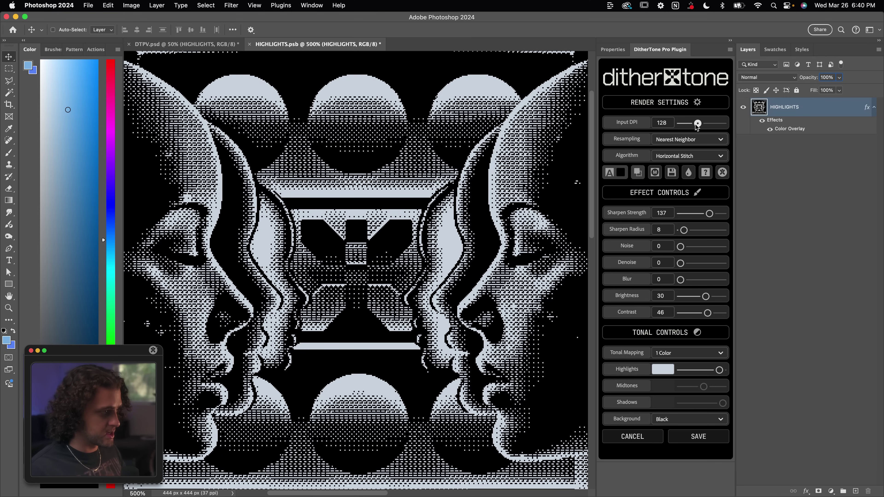
{"action": "key", "text": "super+plus"}
{"action": "scroll", "coordinate": [481, 304], "scroll_direction": "left", "scroll_amount": 3}
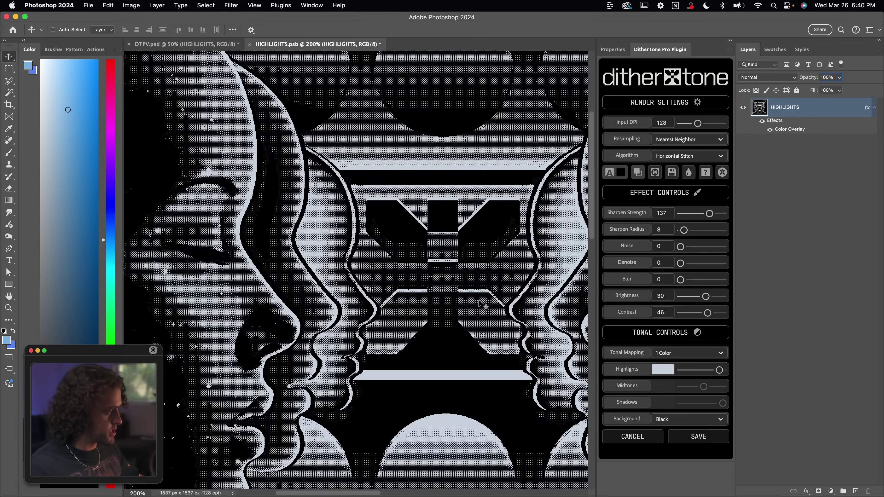
{"action": "scroll", "coordinate": [458, 304], "scroll_direction": "left", "scroll_amount": 3}
{"action": "left_click_drag", "start_coordinate": [680, 263], "coordinate": [687, 263]}
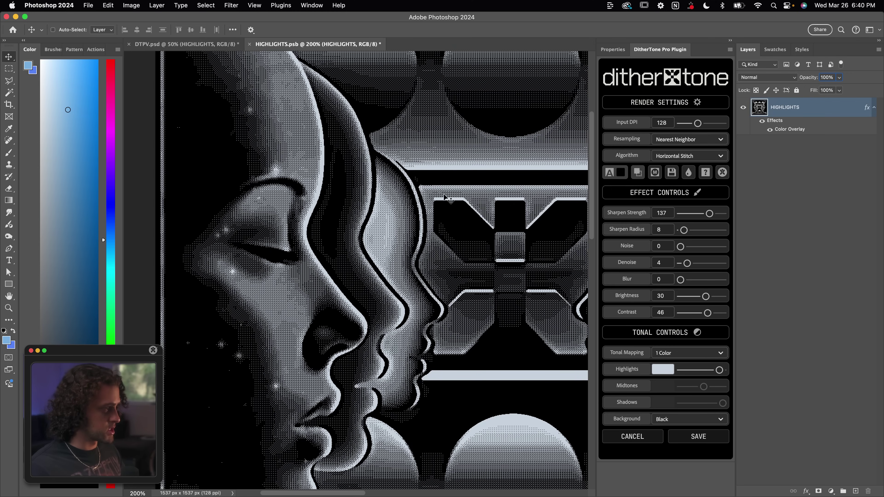
{"action": "scroll", "coordinate": [425, 334], "scroll_direction": "right", "scroll_amount": 12}
{"action": "scroll", "coordinate": [425, 334], "scroll_direction": "down", "scroll_amount": 2}
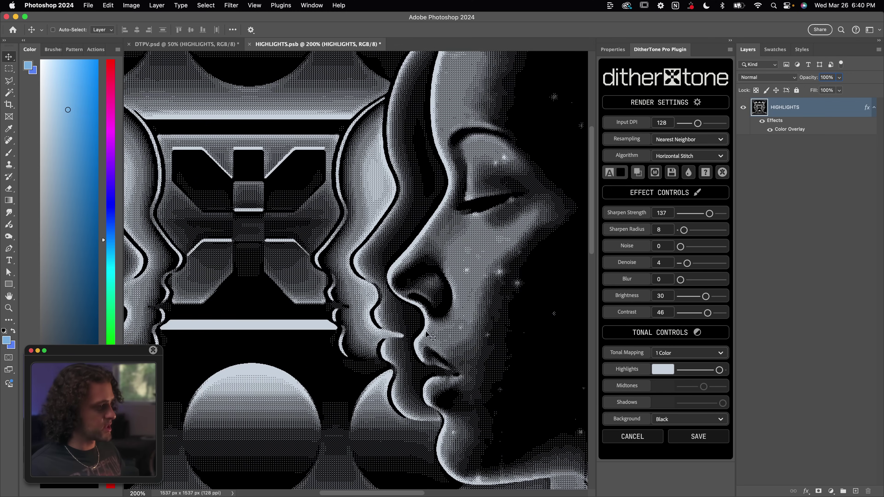
{"action": "scroll", "coordinate": [428, 334], "scroll_direction": "up", "scroll_amount": 5}
{"action": "scroll", "coordinate": [428, 335], "scroll_direction": "right", "scroll_amount": 1}
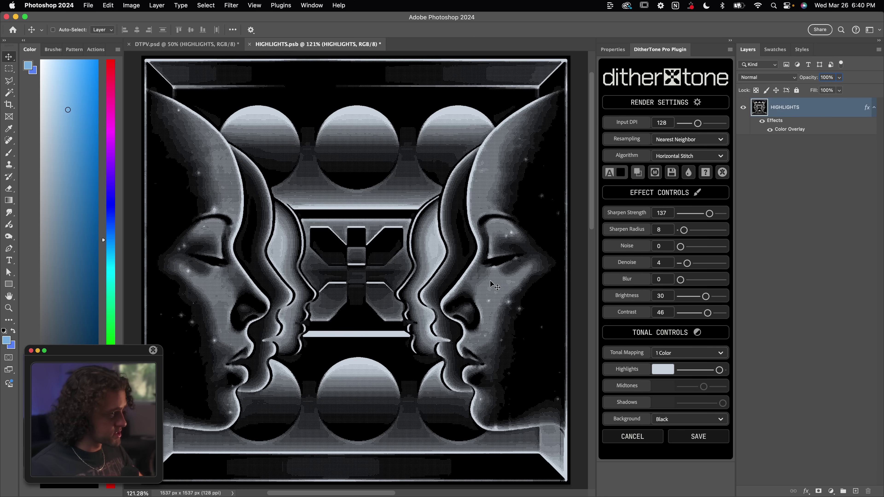
Apply the Medium Modulation algorithm with Input DPI 55, Brightness -106 and Contrast -50
{"action": "left_click", "coordinate": [699, 157]}
{"action": "scroll", "coordinate": [685, 240], "scroll_direction": "up", "scroll_amount": 10}
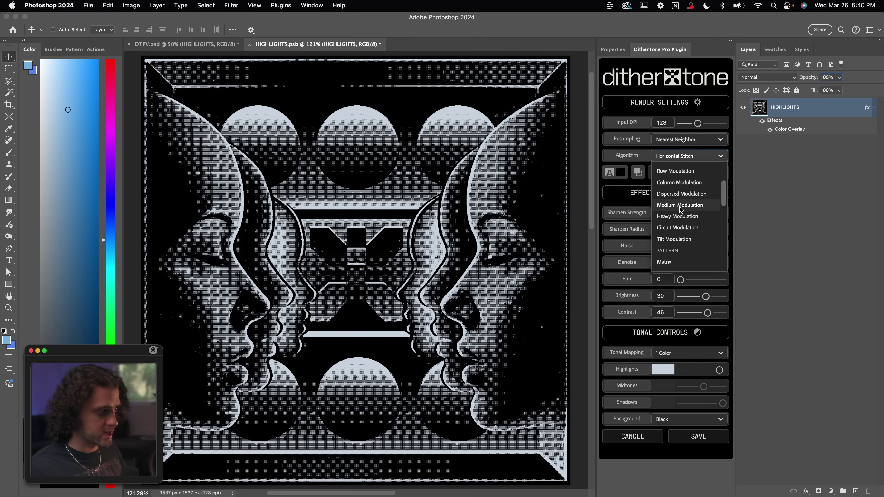
{"action": "left_click", "coordinate": [679, 206]}
{"action": "left_click_drag", "start_coordinate": [698, 123], "coordinate": [687, 124]}
{"action": "left_click_drag", "start_coordinate": [706, 296], "coordinate": [686, 298]}
Compare the Medium Modulation dither with Denoise at 0, at 3 and at a higher value
{"action": "left_click_drag", "start_coordinate": [687, 264], "coordinate": [679, 266]}
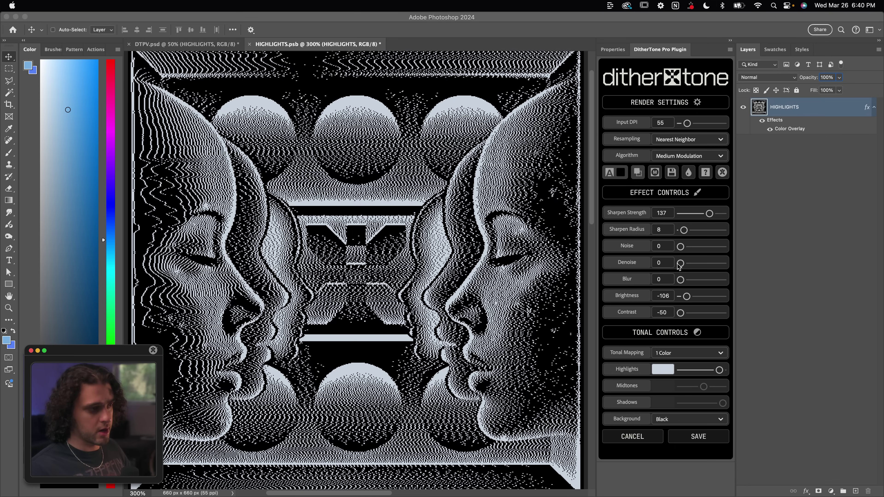
{"action": "left_click_drag", "start_coordinate": [681, 266], "coordinate": [685, 266]}
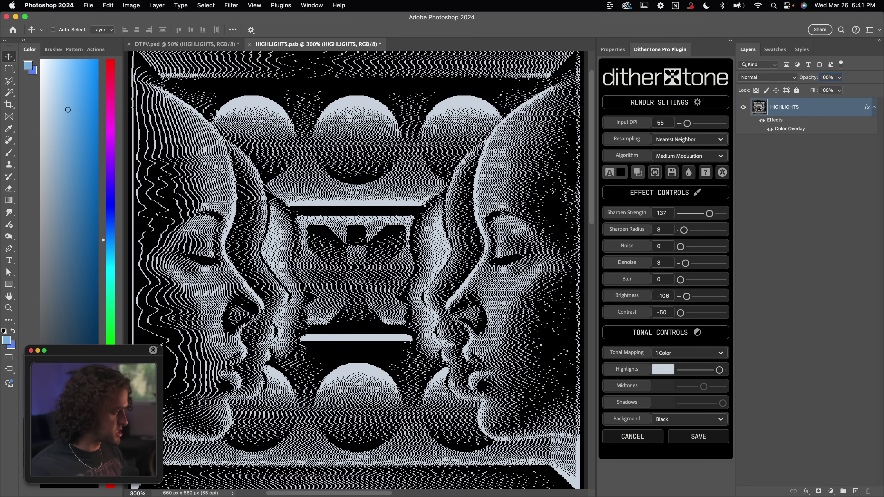
{"action": "left_click_drag", "start_coordinate": [685, 264], "coordinate": [696, 265]}
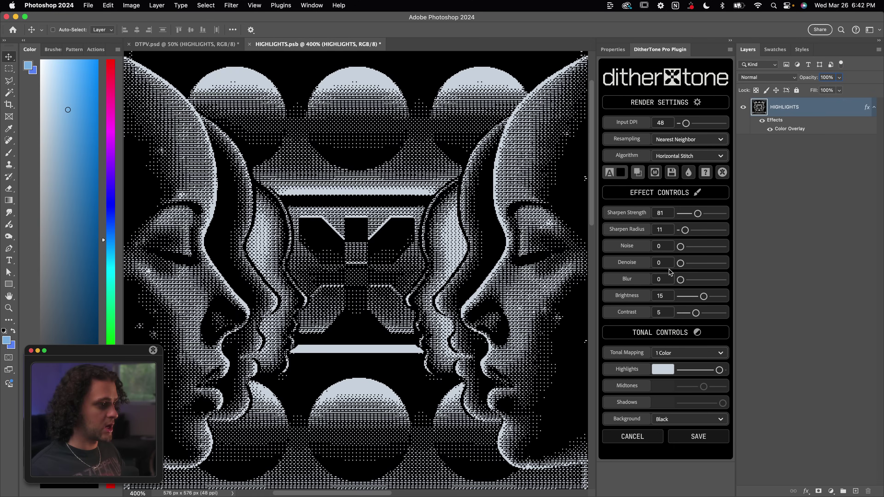
Lower the Contrast to -17 and the Brightness to -14 for the Horizontal Stitch dither
{"action": "mouse_move", "coordinate": [681, 279]}
{"action": "left_mouse_down"}
{"action": "mouse_move", "coordinate": [700, 282]}
{"action": "mouse_move", "coordinate": [681, 281]}
{"action": "left_mouse_up"}
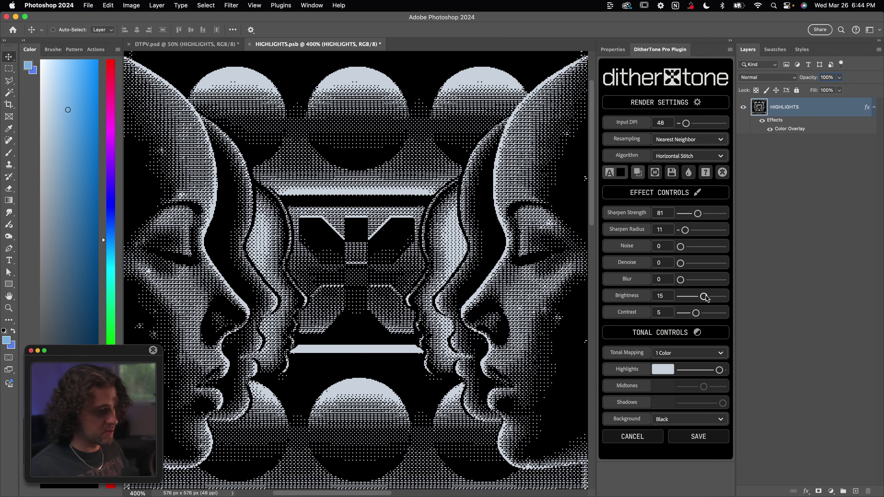
{"action": "left_click_drag", "start_coordinate": [705, 298], "coordinate": [691, 313]}
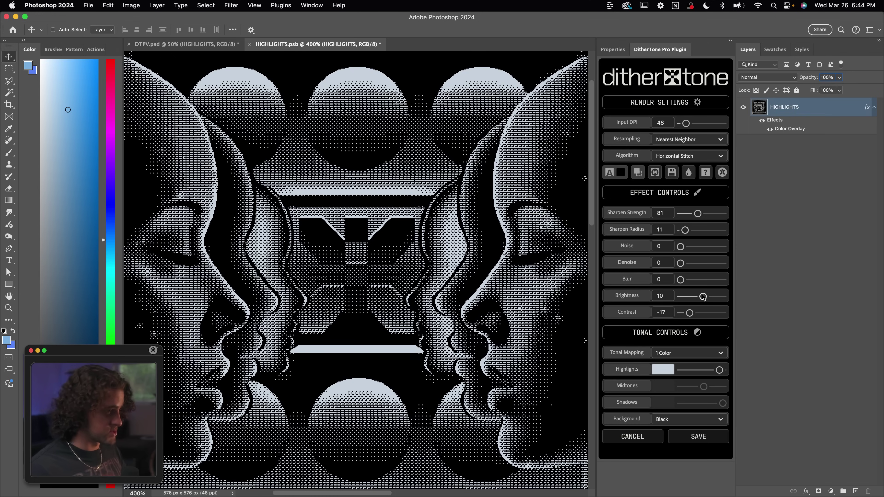
{"action": "left_click_drag", "start_coordinate": [704, 296], "coordinate": [701, 297]}
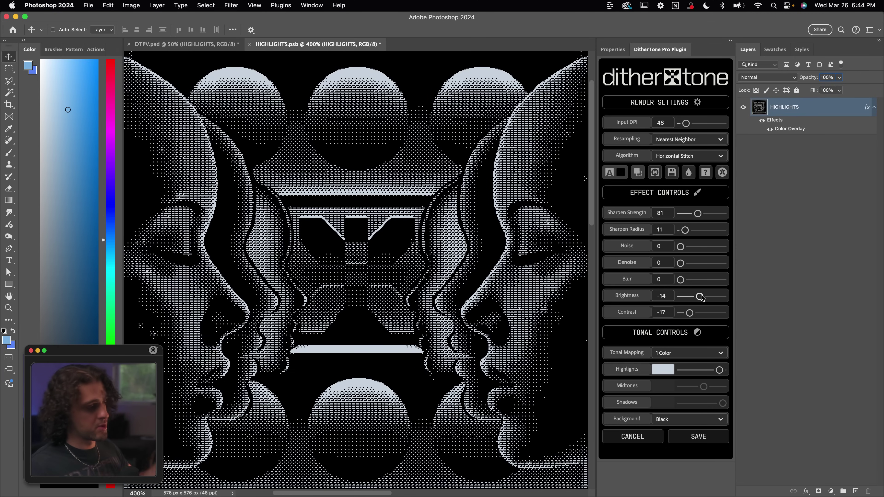
{"action": "left_click", "coordinate": [661, 370]}
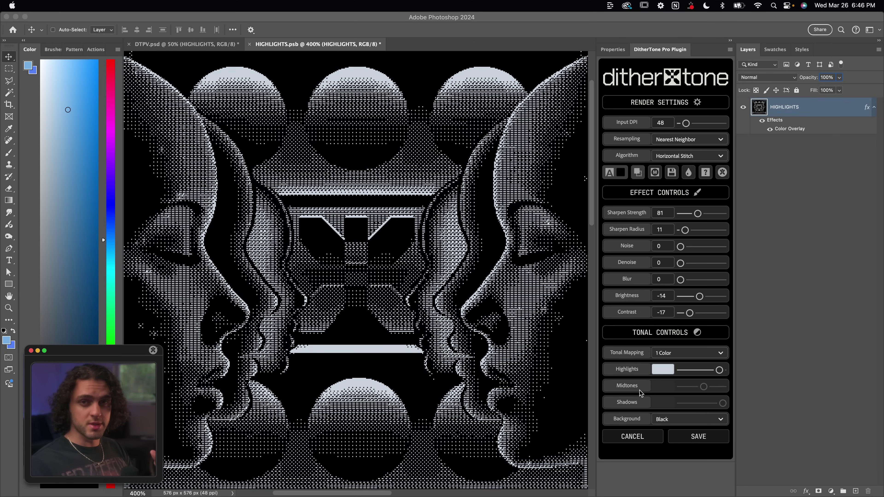
Switch Tonal Mapping to 2 Color, lower the Highlights level slightly and raise the Midtones level slightly
{"action": "left_click", "coordinate": [663, 357]}
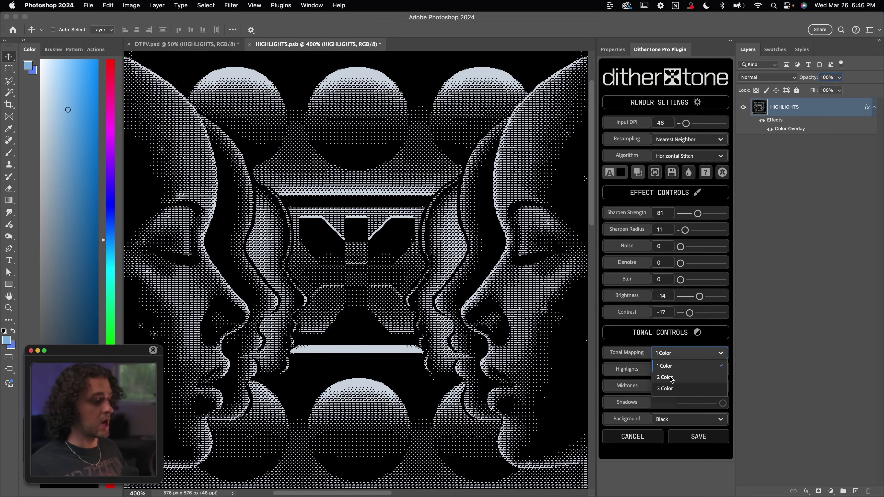
{"action": "left_click", "coordinate": [672, 378]}
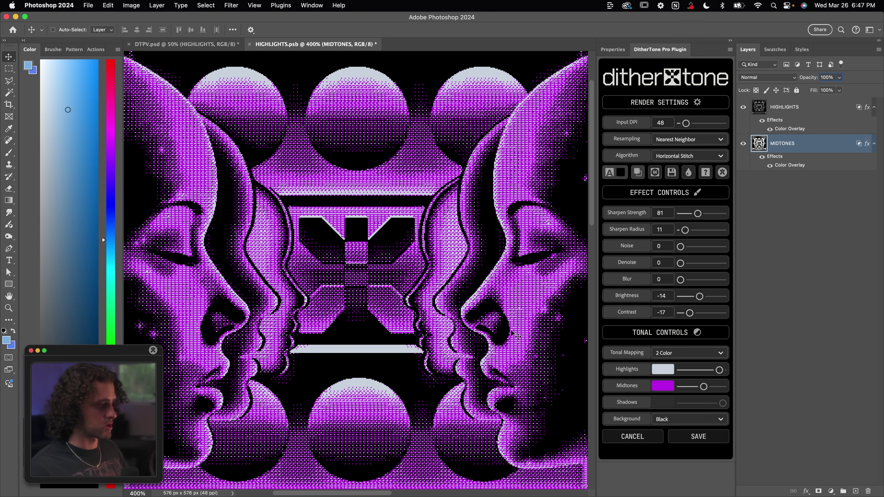
{"action": "left_click_drag", "start_coordinate": [719, 370], "coordinate": [707, 387]}
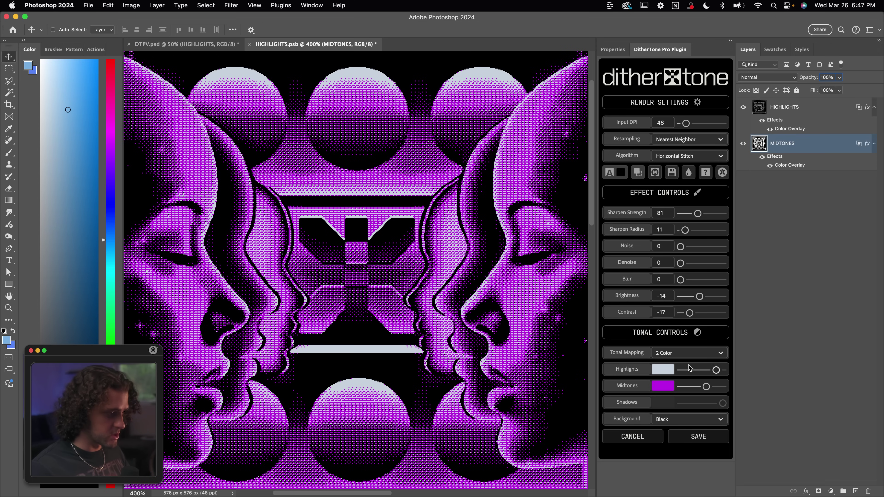
Switch Tonal Mapping to 3 Color, reduce the Shadows level to about the middle and raise the Midtones level slightly
{"action": "left_click", "coordinate": [684, 358]}
{"action": "left_click", "coordinate": [655, 389]}
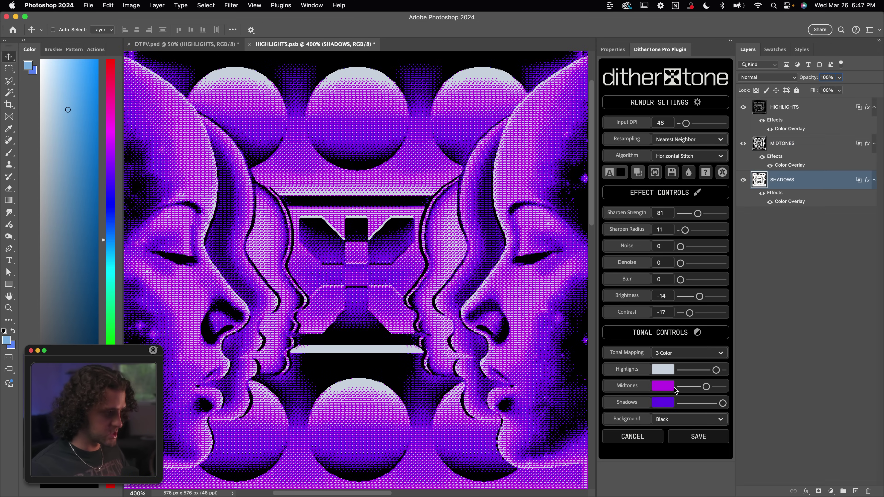
{"action": "left_click_drag", "start_coordinate": [723, 403], "coordinate": [710, 387]}
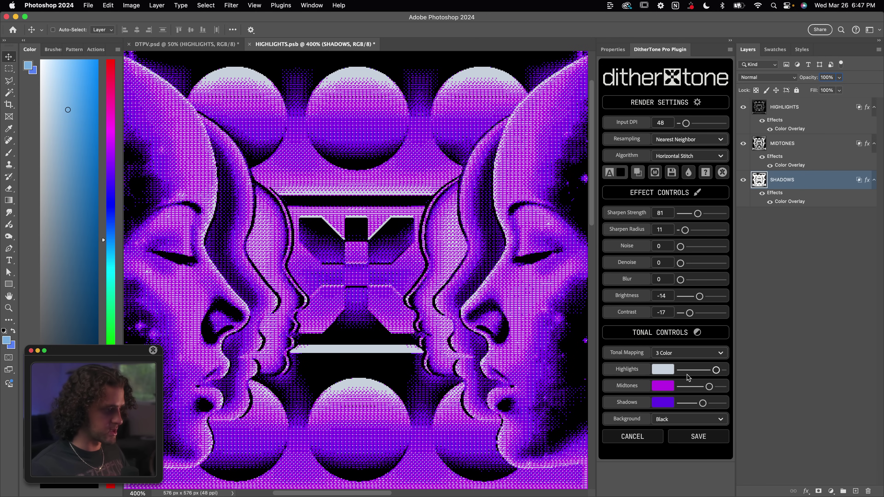
Recolor the Highlights with the coral swatch #ee6e6e from SET1
{"action": "left_click", "coordinate": [671, 373]}
{"action": "left_click_drag", "start_coordinate": [721, 200], "coordinate": [655, 111]}
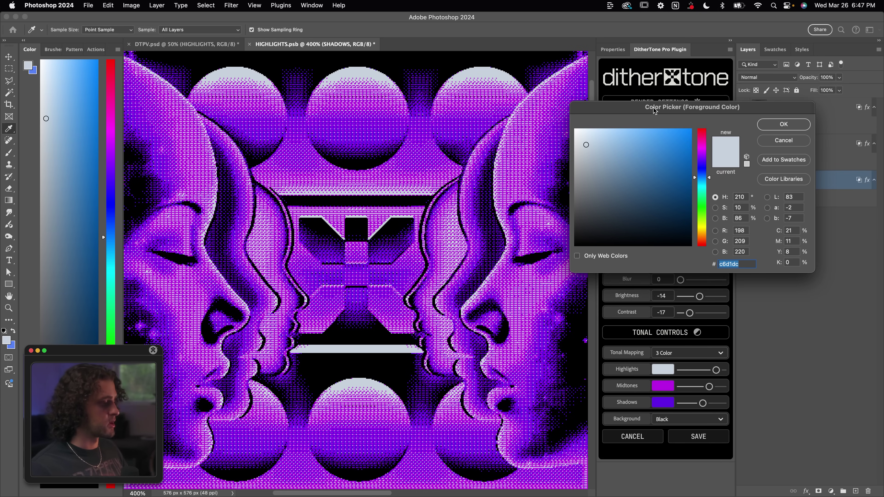
{"action": "left_click", "coordinate": [768, 161]}
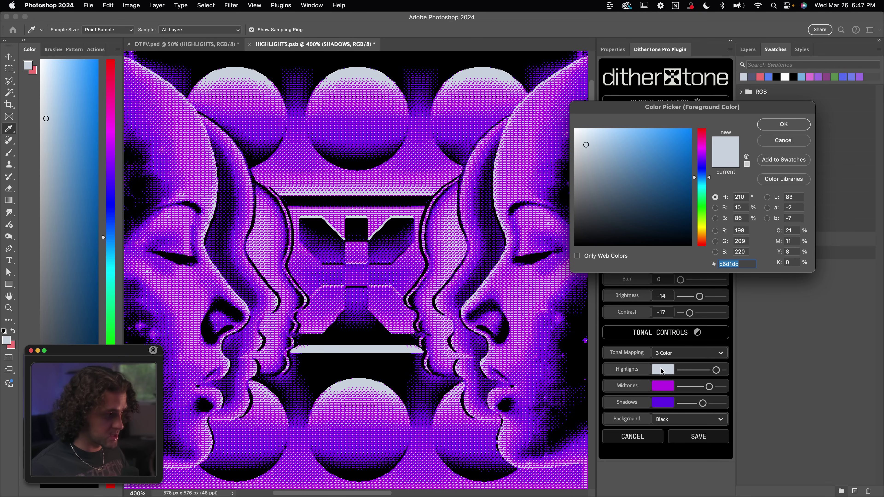
{"action": "left_click", "coordinate": [13, 347]}
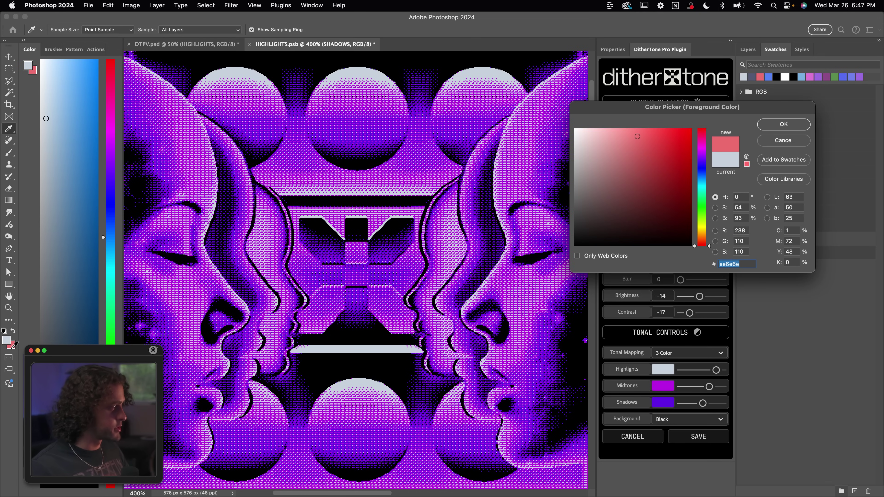
{"action": "key", "text": "Return"}
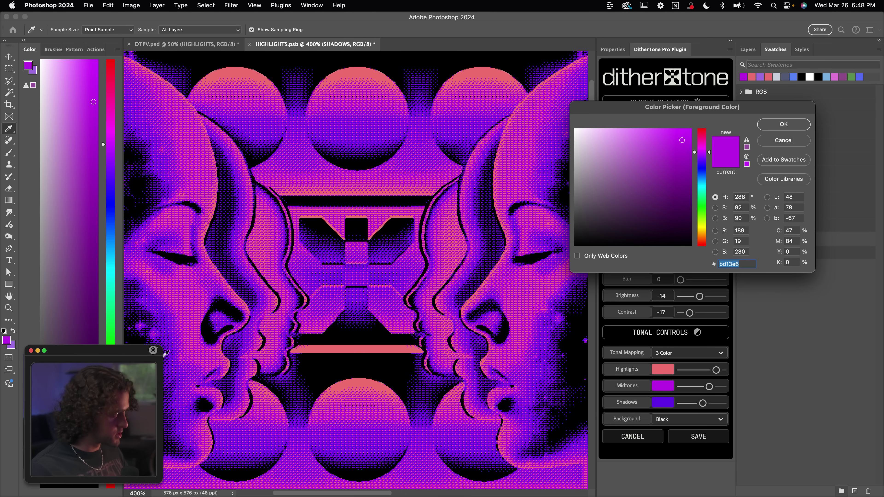
Recolor the Midtones to a vivid purple and the Shadows to the slate swatch from SET1
{"action": "left_click", "coordinate": [13, 344]}
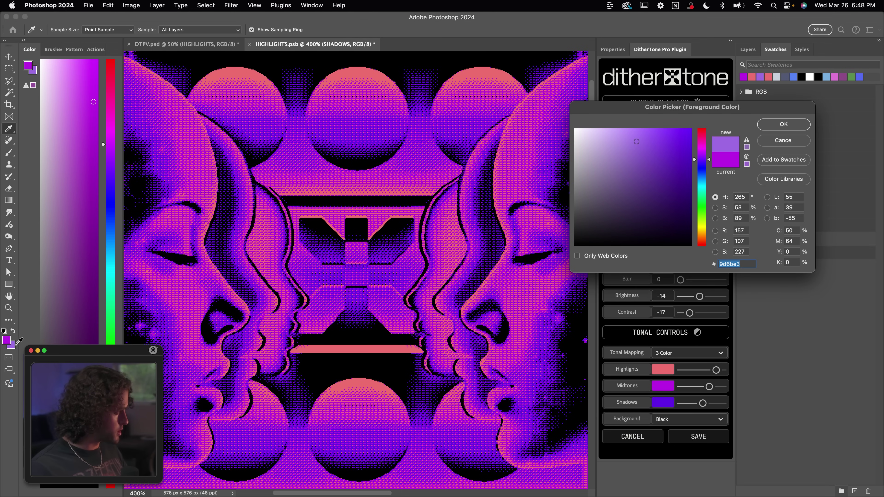
{"action": "key", "text": "Return"}
{"action": "left_click", "coordinate": [14, 345]}
{"action": "left_click", "coordinate": [792, 121]}
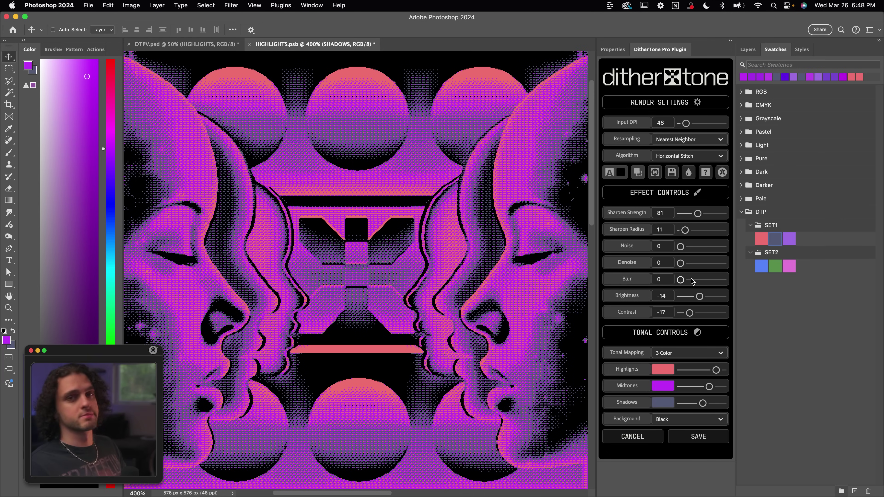
Rebalance the Highlights and Midtones levels, and set Contrast to 11, Brightness to -12 and Sharpen Strength to 123
{"action": "left_click_drag", "start_coordinate": [717, 370], "coordinate": [702, 388]}
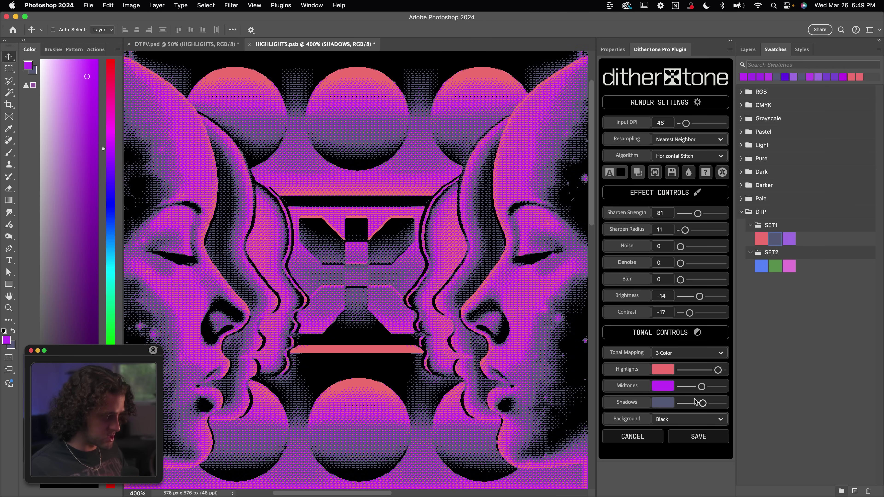
{"action": "left_click_drag", "start_coordinate": [690, 313], "coordinate": [698, 297]}
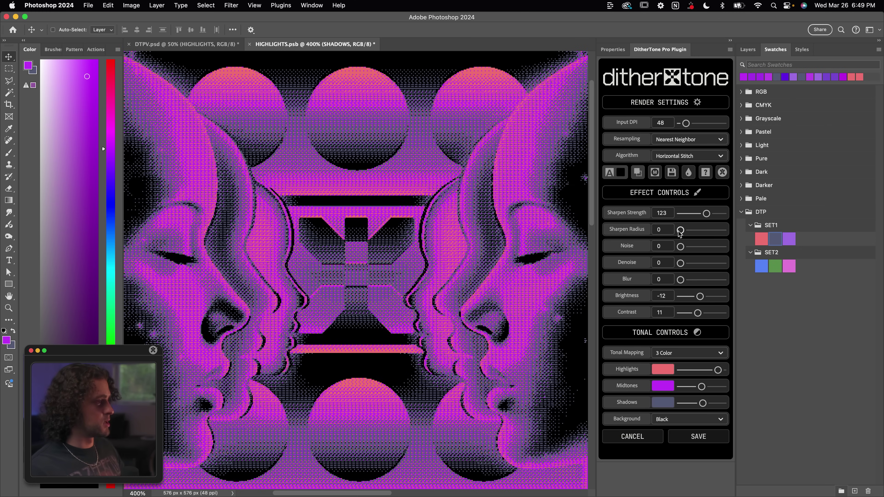
Compare Sharpen Radius 9, 0 and 11, keep 11, and set Brightness to -29, Contrast to 2 and Input DPI to 39
{"action": "left_click_drag", "start_coordinate": [679, 231], "coordinate": [683, 232]}
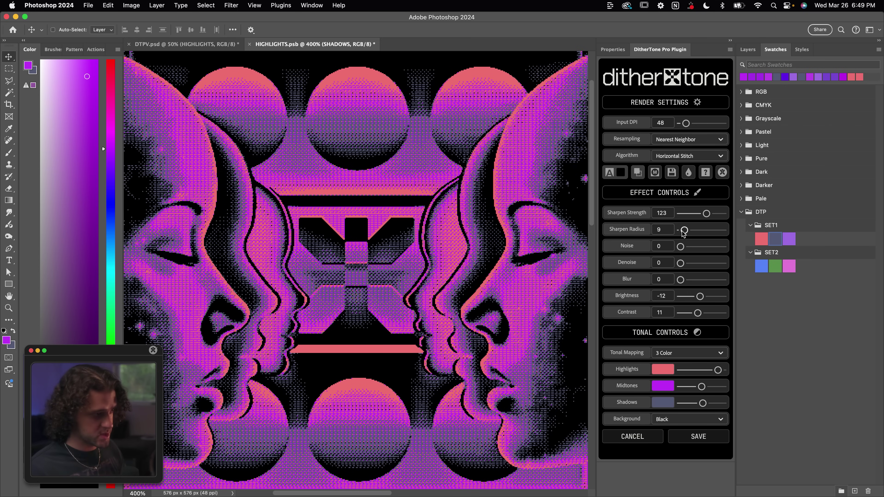
{"action": "left_click_drag", "start_coordinate": [684, 233], "coordinate": [680, 233]}
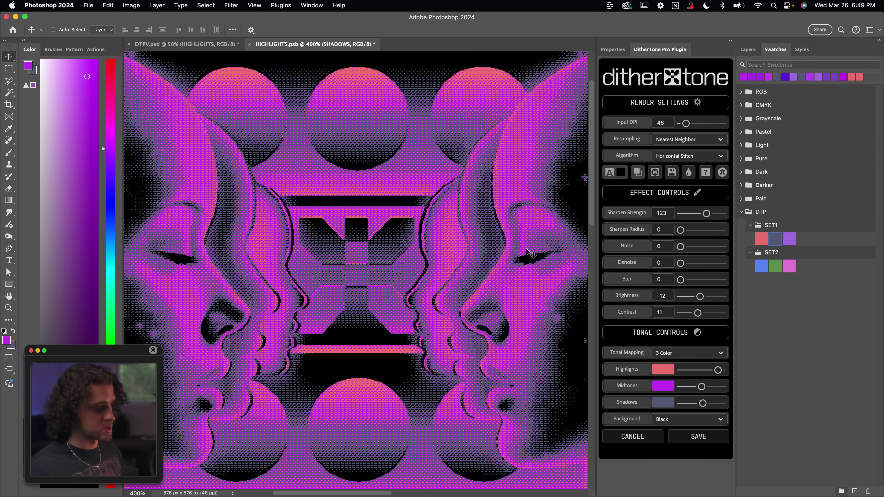
{"action": "left_click_drag", "start_coordinate": [681, 231], "coordinate": [686, 232]}
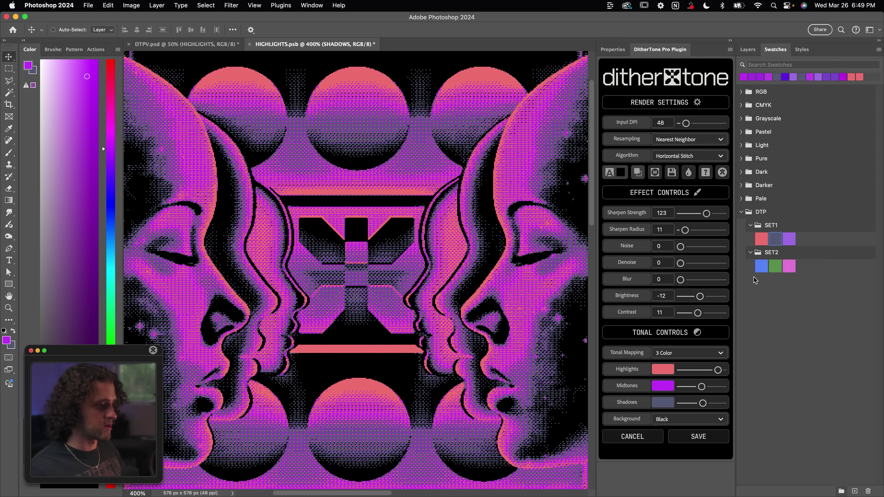
{"action": "left_click_drag", "start_coordinate": [701, 298], "coordinate": [705, 298]}
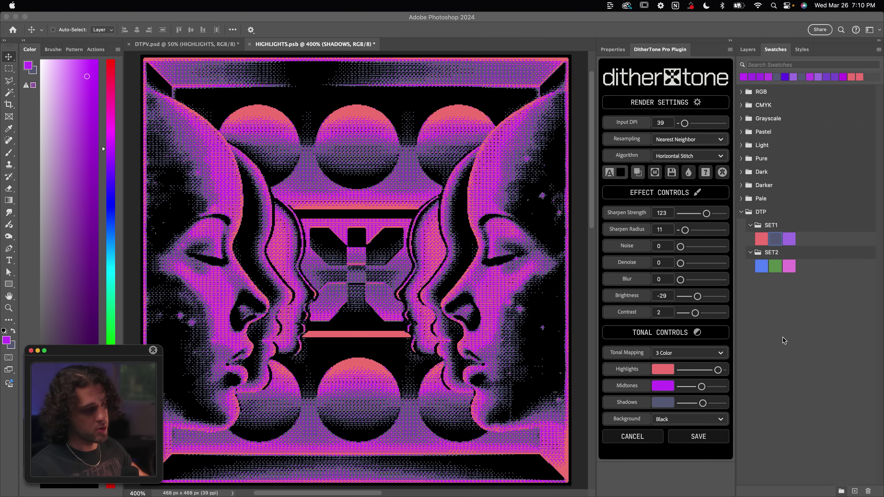
Look at the Background color options in the tonal controls, keeping Black
{"action": "left_click", "coordinate": [670, 420]}
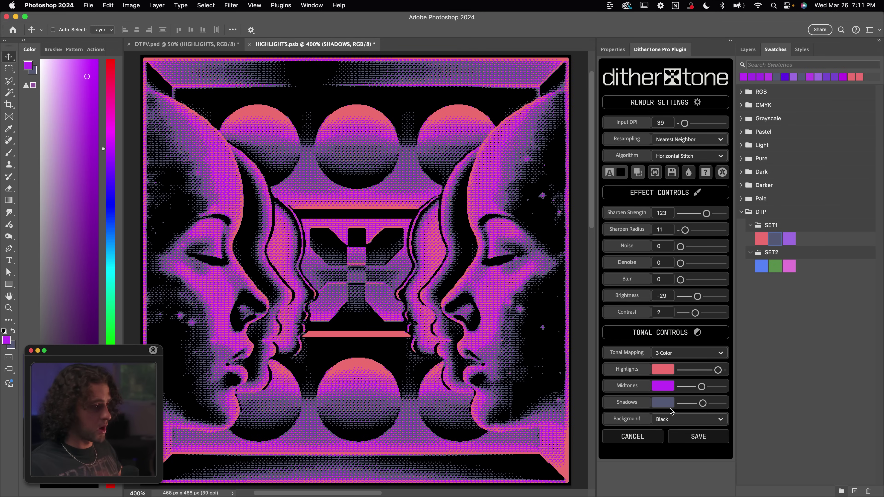
{"action": "left_click", "coordinate": [673, 420]}
{"action": "left_click", "coordinate": [673, 423]}
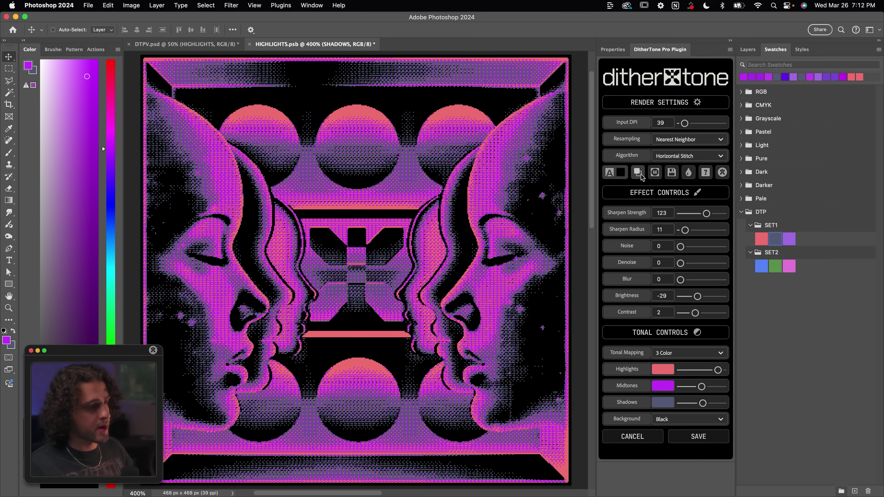
Open the plugin's legend window, read the Transparency, Knockout, Mask, Save Settings and Color Embue descriptions, and close it
{"action": "left_click", "coordinate": [706, 174]}
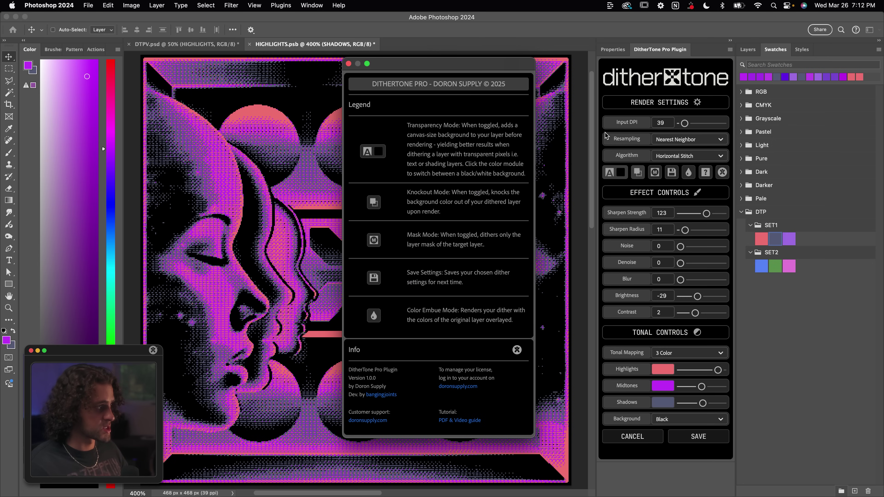
{"action": "left_click_drag", "start_coordinate": [466, 64], "coordinate": [510, 82]}
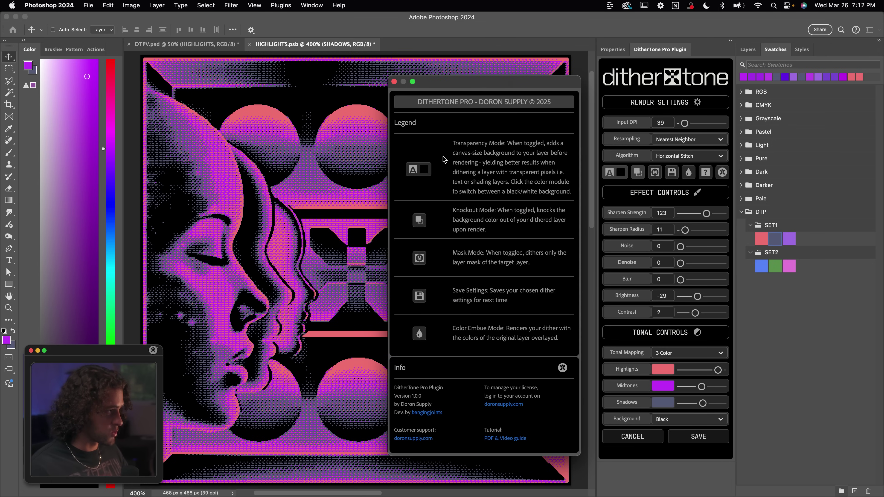
{"action": "left_click", "coordinate": [394, 82]}
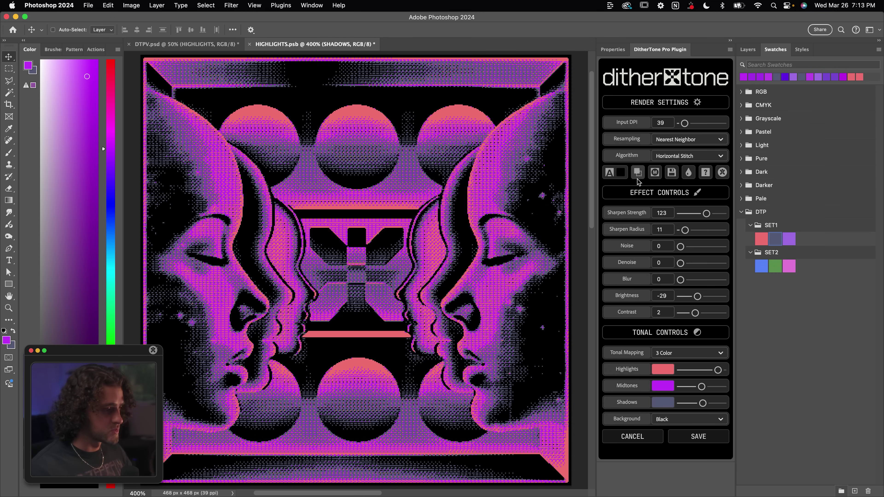
Save the dither render back to DTPV.psd and hide the unnamed artwork group beneath it in the layer stack
{"action": "left_click", "coordinate": [700, 437]}
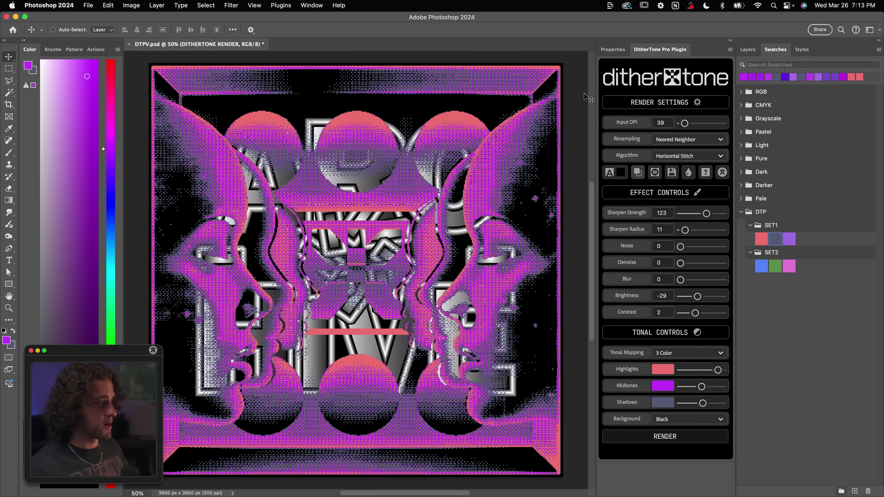
{"action": "left_click", "coordinate": [615, 49]}
{"action": "left_click", "coordinate": [747, 49]}
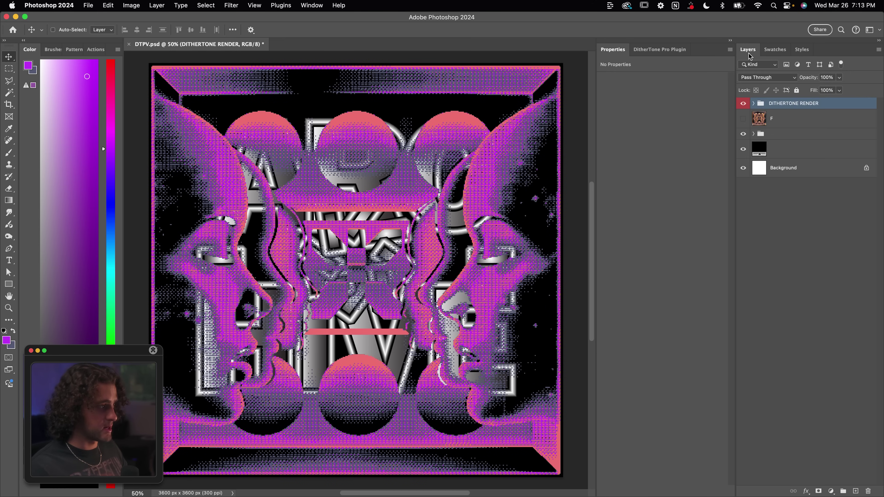
{"action": "left_click", "coordinate": [744, 135]}
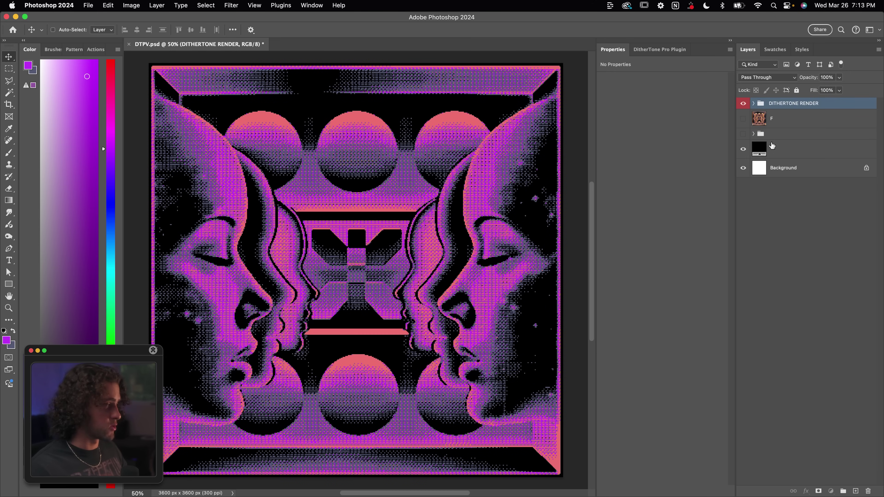
Hide the black fill layer and inspect the knocked-out dither over the white Background up close
{"action": "left_click", "coordinate": [773, 146]}
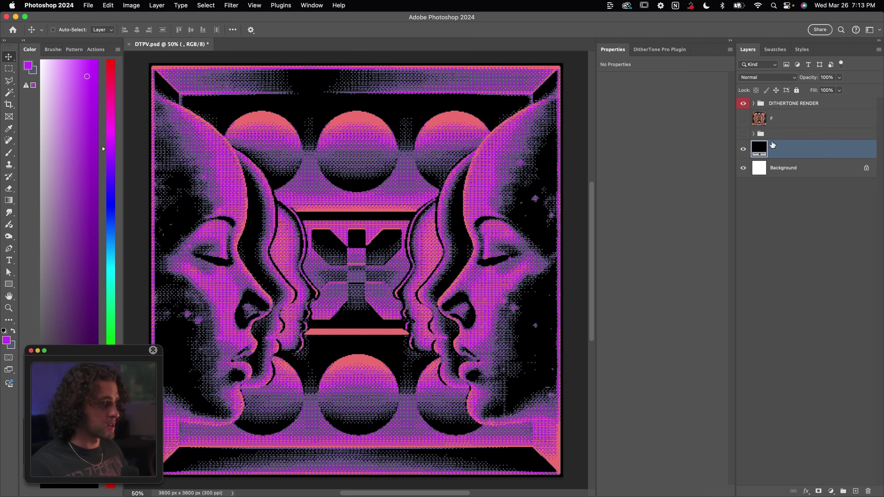
{"action": "left_click", "coordinate": [744, 149]}
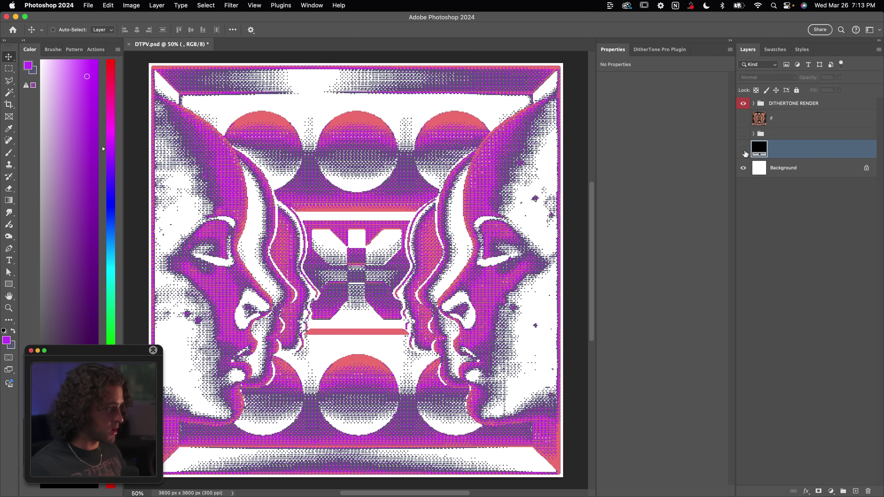
{"action": "key", "text": "super+1"}
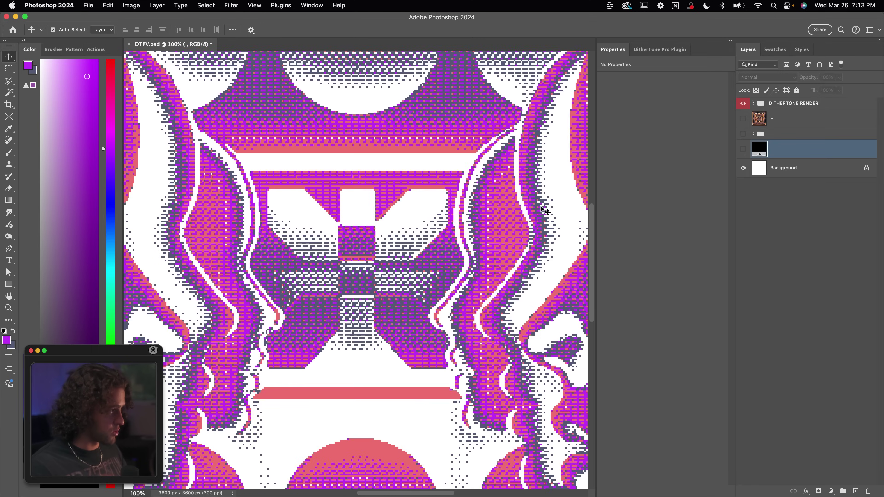
{"action": "key", "text": "super+0"}
Duplicate the black fill layer, show the copy and change its color to dark navy #0a1b39
{"action": "key", "text": "super+j"}
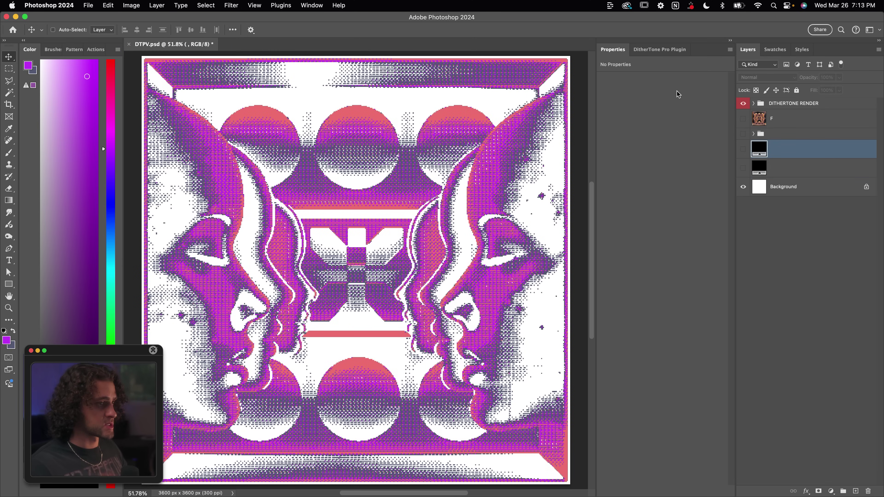
{"action": "left_click", "coordinate": [744, 150]}
{"action": "double_click", "coordinate": [759, 149]}
{"action": "mouse_move", "coordinate": [663, 183]}
{"action": "left_mouse_down"}
{"action": "mouse_move", "coordinate": [661, 169]}
{"action": "mouse_move", "coordinate": [660, 185]}
{"action": "left_mouse_up"}
{"action": "left_click", "coordinate": [702, 176]}
{"action": "left_click", "coordinate": [672, 217]}
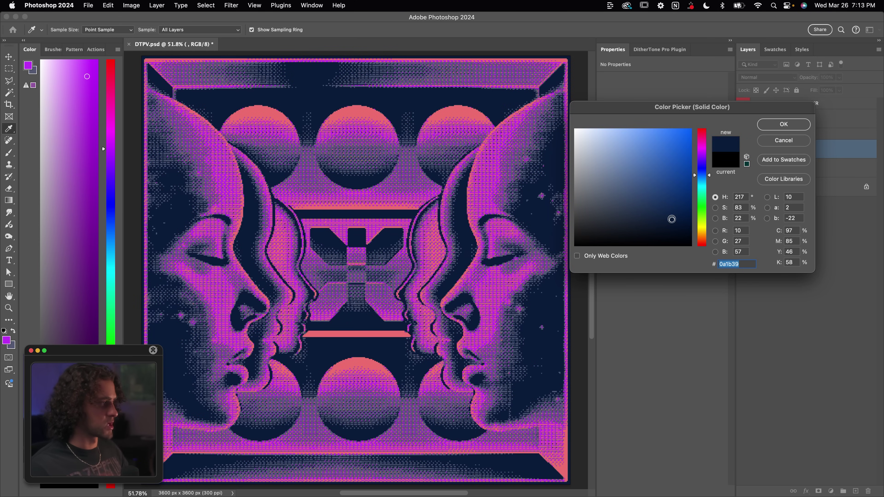
{"action": "key", "text": "Return"}
{"action": "key", "text": "v"}
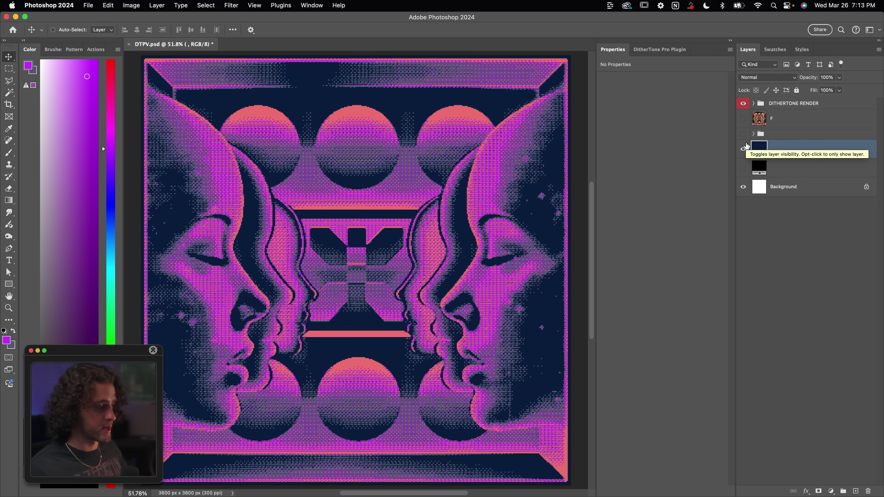
Expand the DITHERTONE RENDER group and examine its Highlights, Midtones and Shadows layers with their Color Overlay effects
{"action": "key", "text": "super+minus"}
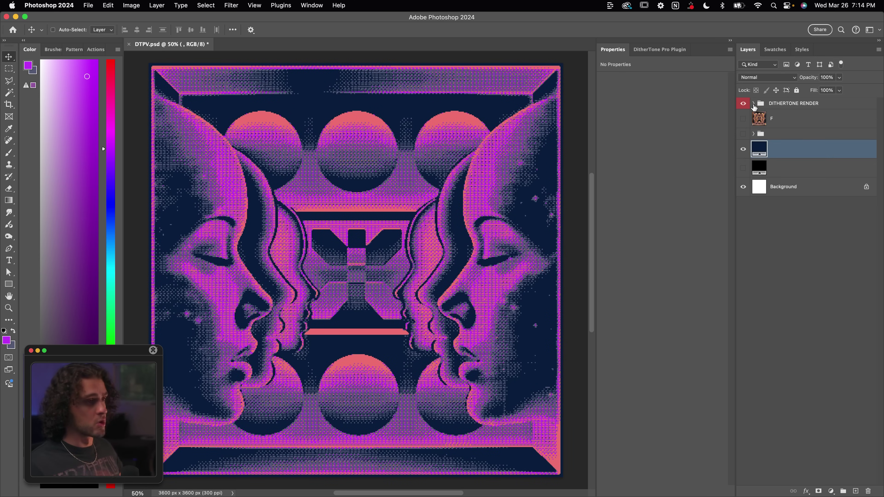
{"action": "left_click", "coordinate": [754, 106]}
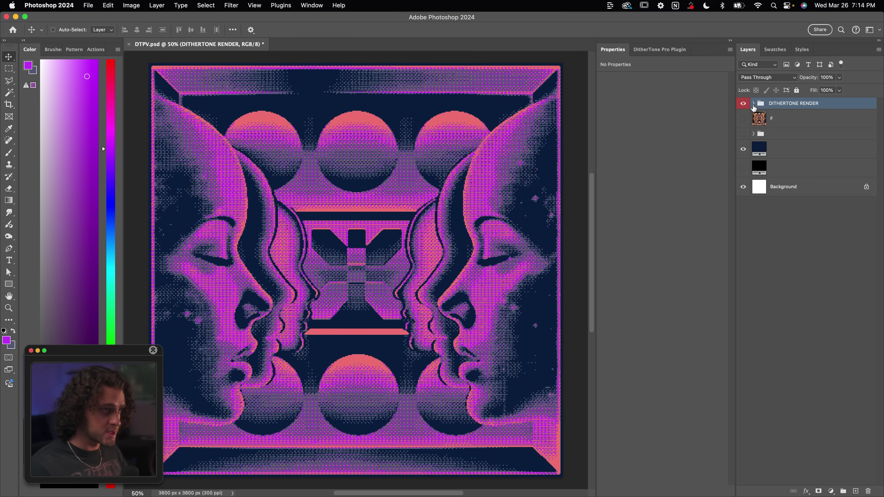
{"action": "left_click", "coordinate": [754, 104]}
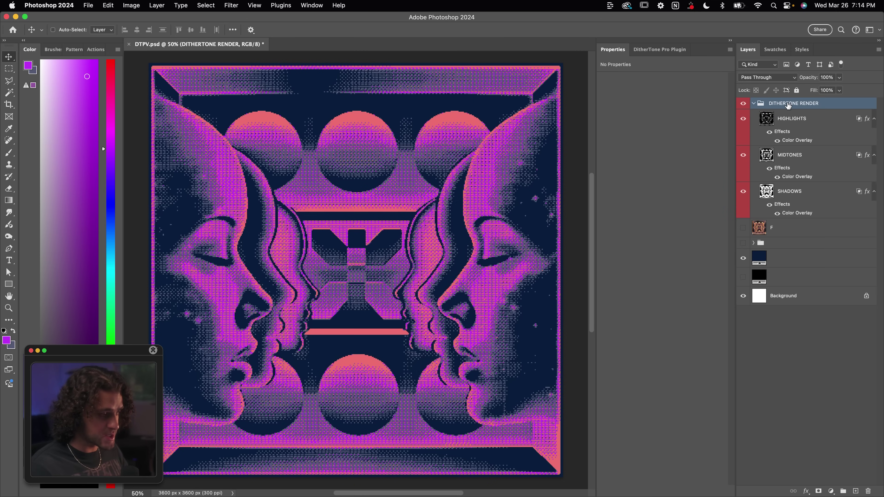
{"action": "scroll", "coordinate": [500, 187], "scroll_direction": "down", "scroll_amount": 3}
{"action": "scroll", "coordinate": [500, 187], "scroll_direction": "up", "scroll_amount": 3}
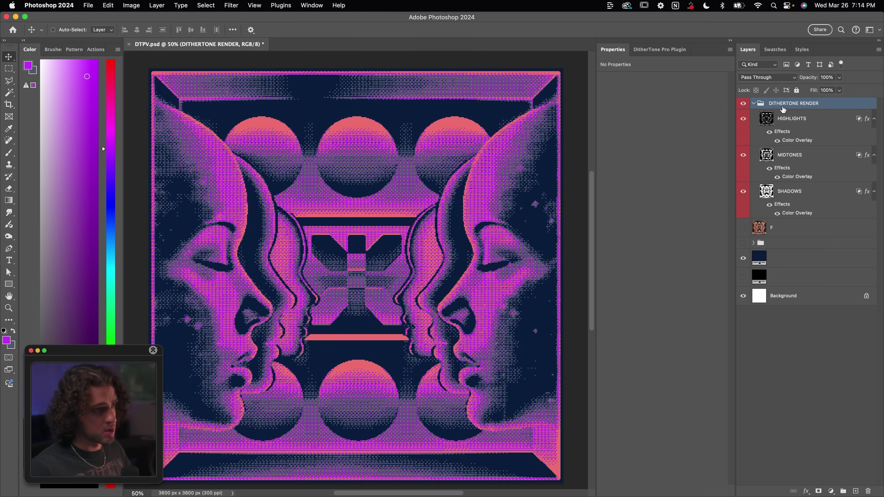
Review the HIGHLIGHTS layer's Color Overlay settings, including its overlay color in the color picker
{"action": "left_click", "coordinate": [790, 141]}
{"action": "double_click", "coordinate": [790, 141]}
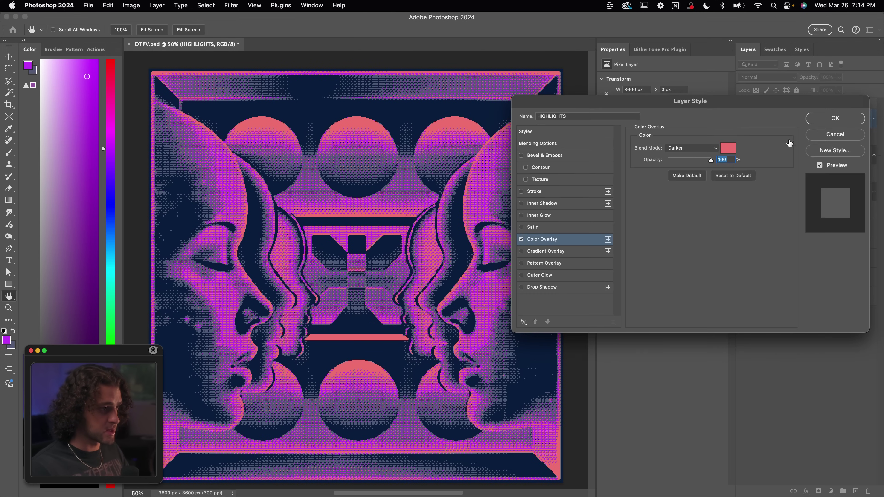
{"action": "left_click_drag", "start_coordinate": [676, 105], "coordinate": [675, 87]}
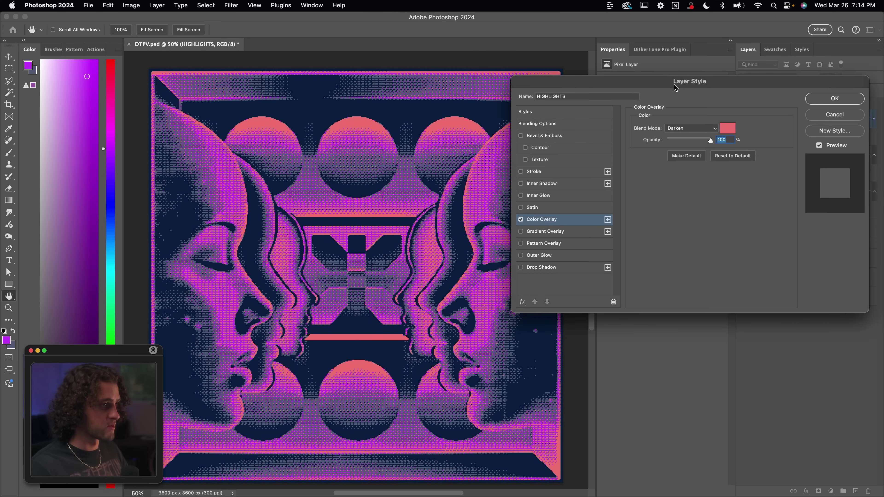
{"action": "left_click", "coordinate": [727, 128]}
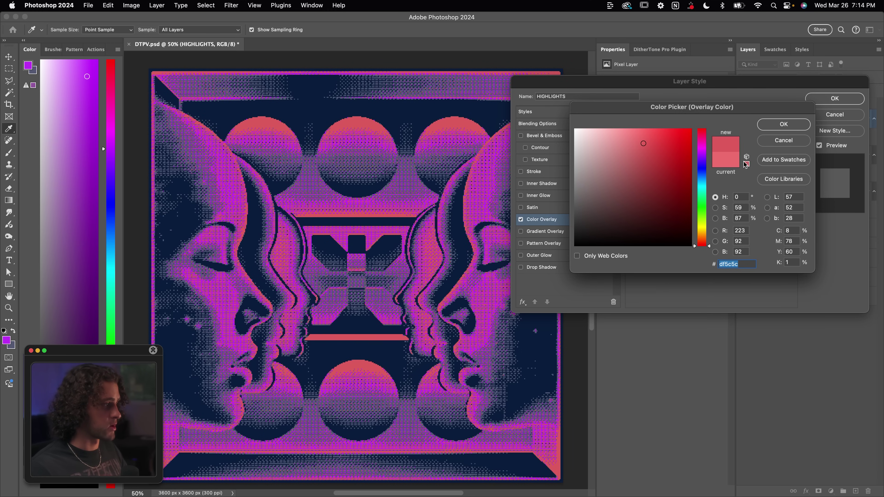
{"action": "left_click", "coordinate": [775, 143]}
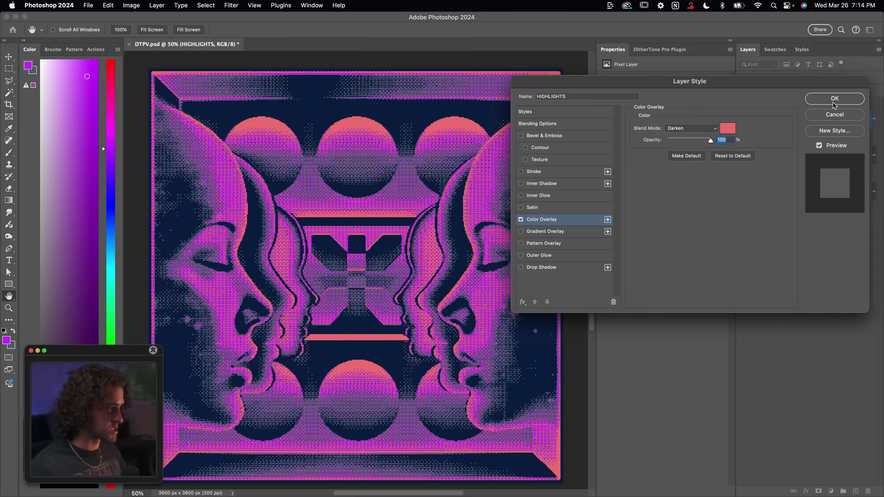
{"action": "left_click", "coordinate": [837, 100]}
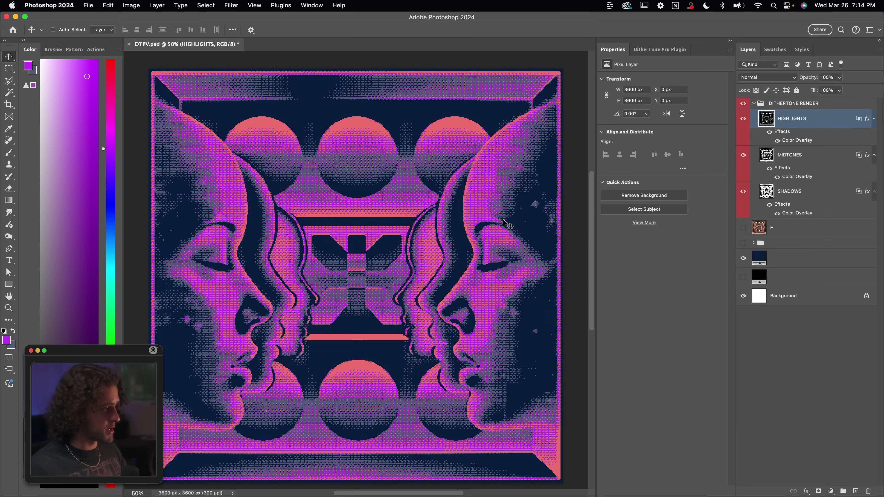
Convert the DITHERTONE RENDER group into a single smart object
{"action": "scroll", "coordinate": [506, 223], "scroll_direction": "up", "scroll_amount": 1}
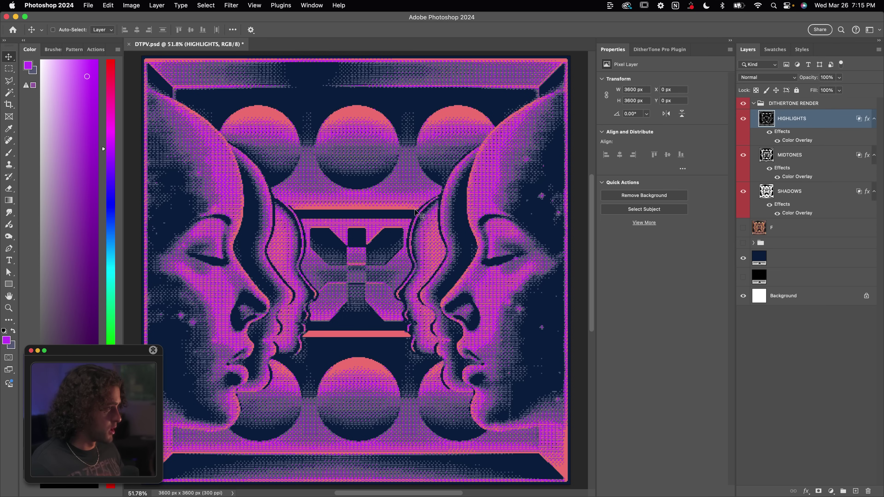
{"action": "key", "text": "super+equal"}
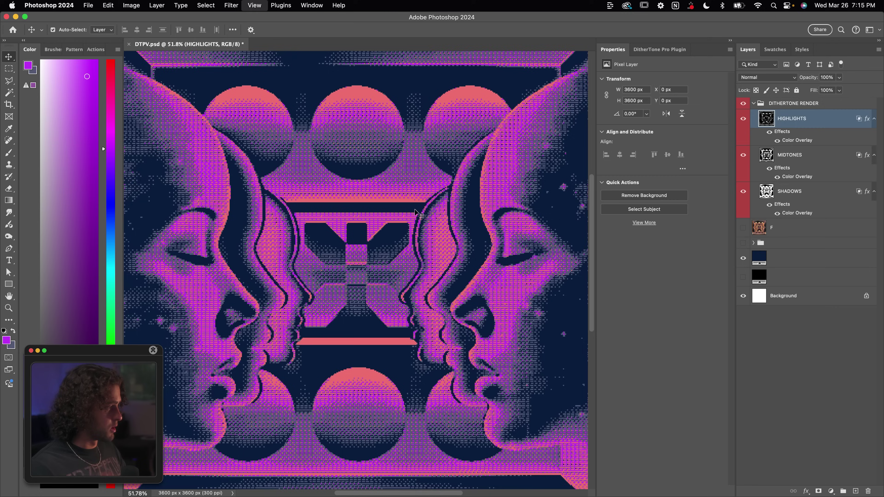
{"action": "scroll", "coordinate": [417, 213], "scroll_direction": "left", "scroll_amount": 5}
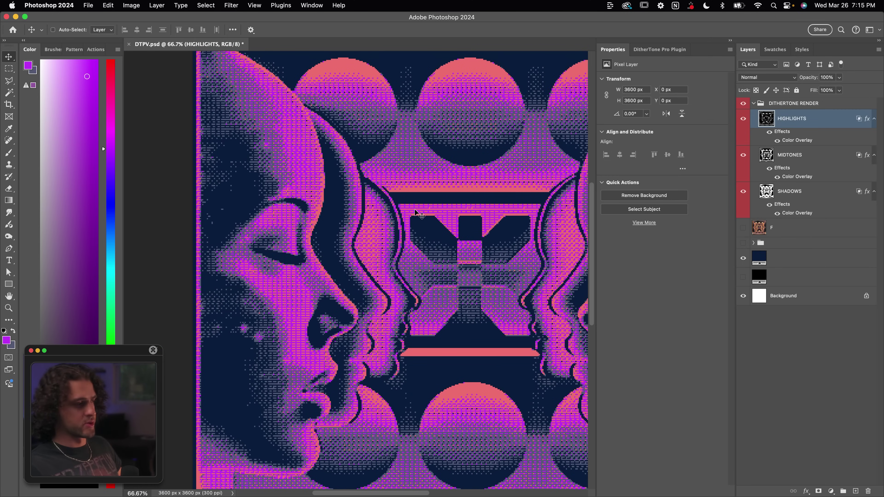
{"action": "key", "text": "super+0"}
{"action": "key", "text": "super+minus"}
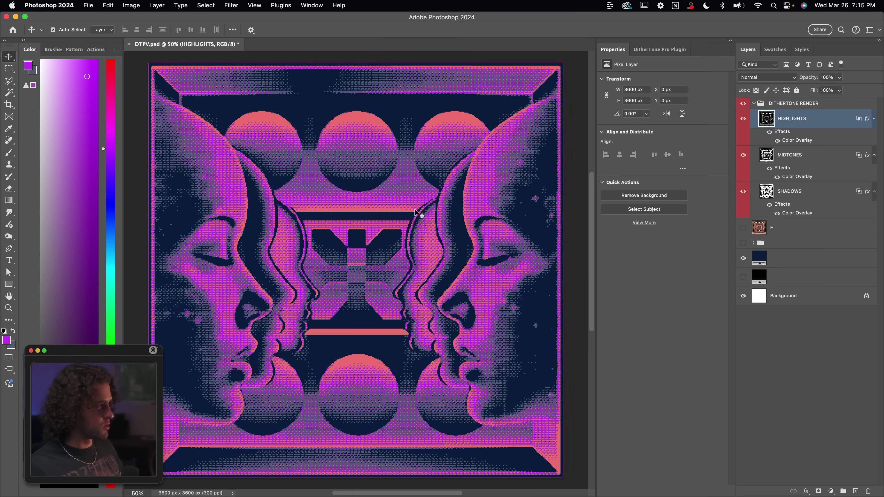
{"action": "left_click", "coordinate": [798, 105]}
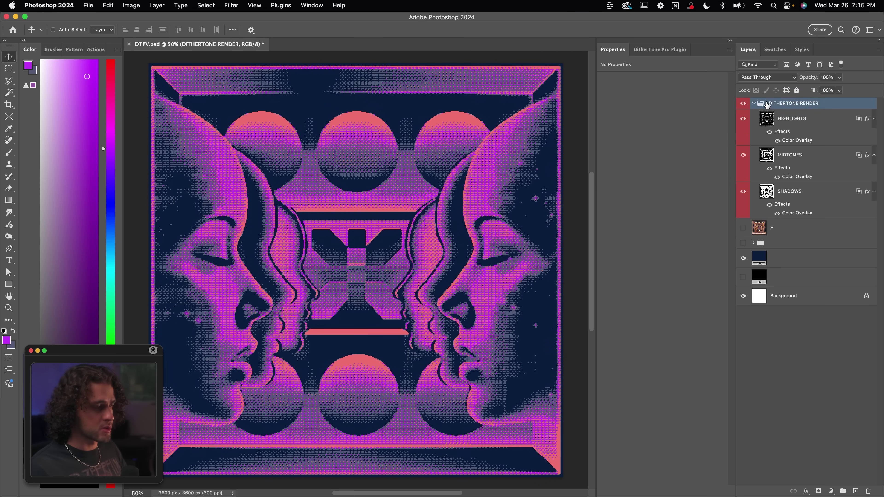
{"action": "right_click", "coordinate": [799, 104]}
{"action": "left_click", "coordinate": [756, 224]}
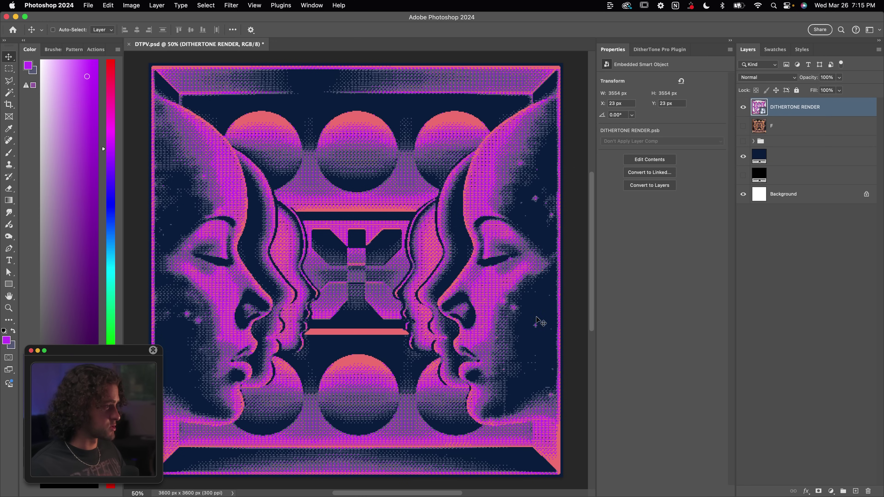
Check the DitherTone Pro Resampling options and examine the Nearest Neighbor render's pixel pattern at 200% zoom
{"action": "left_click", "coordinate": [659, 49]}
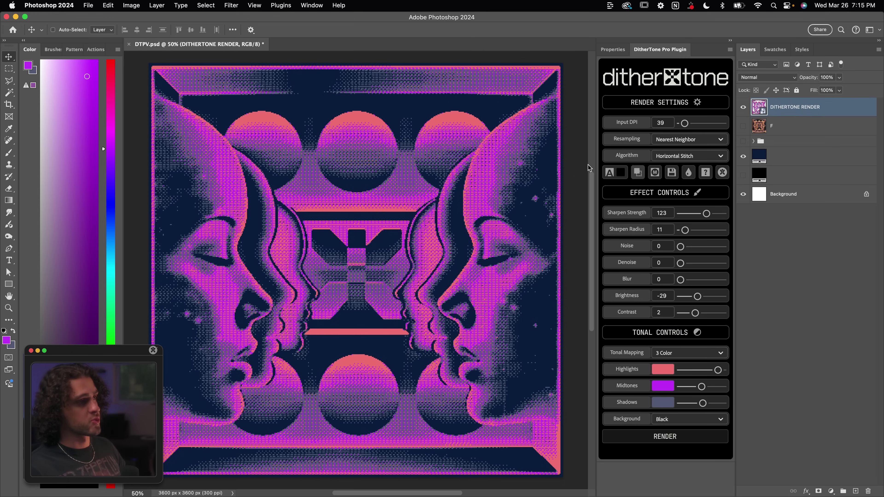
{"action": "left_click", "coordinate": [681, 144]}
{"action": "left_click", "coordinate": [679, 144]}
{"action": "scroll", "coordinate": [527, 207], "scroll_direction": "right", "scroll_amount": 3}
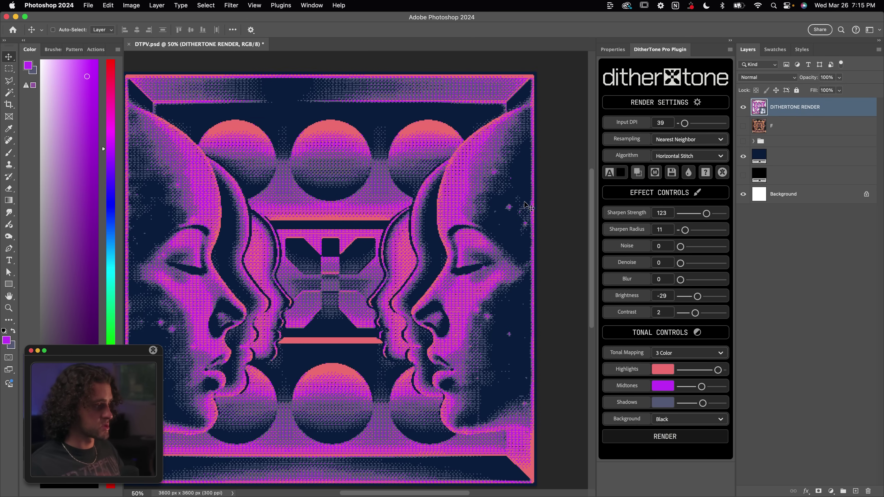
{"action": "key", "text": "super+plus"}
{"action": "key", "text": "super+plus"}
{"action": "key", "text": "super+plus"}
{"action": "scroll", "coordinate": [356, 277], "scroll_direction": "left", "scroll_amount": 3}
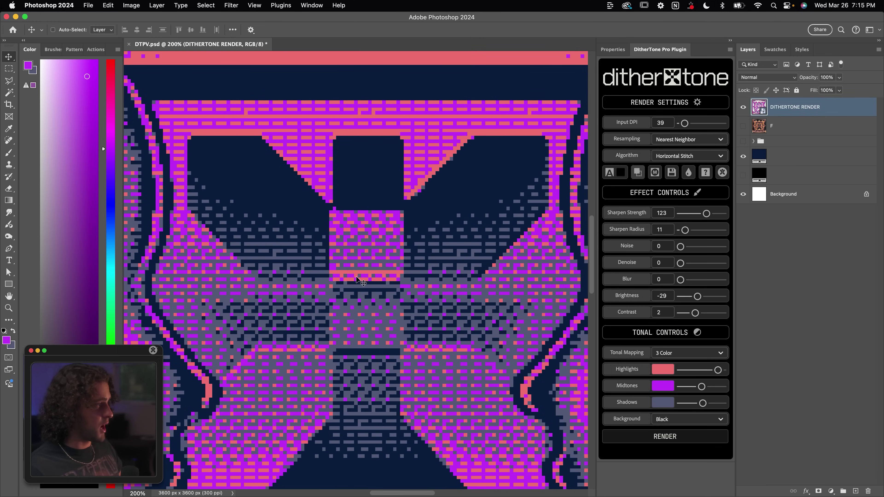
{"action": "scroll", "coordinate": [307, 250], "scroll_direction": "left", "scroll_amount": 3}
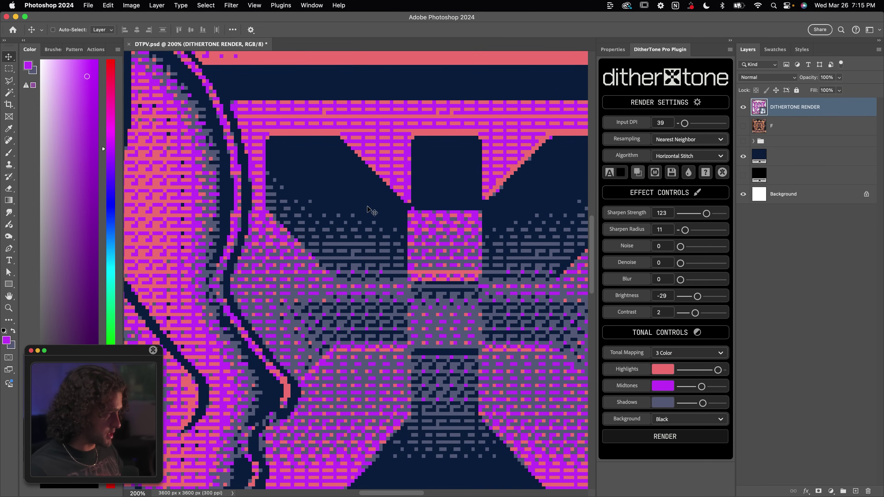
{"action": "scroll", "coordinate": [314, 276], "scroll_direction": "left", "scroll_amount": 3}
Hide the DITHERTONE RENDER layer, show and select layer F, and start a new dither render of it
{"action": "left_click", "coordinate": [743, 107]}
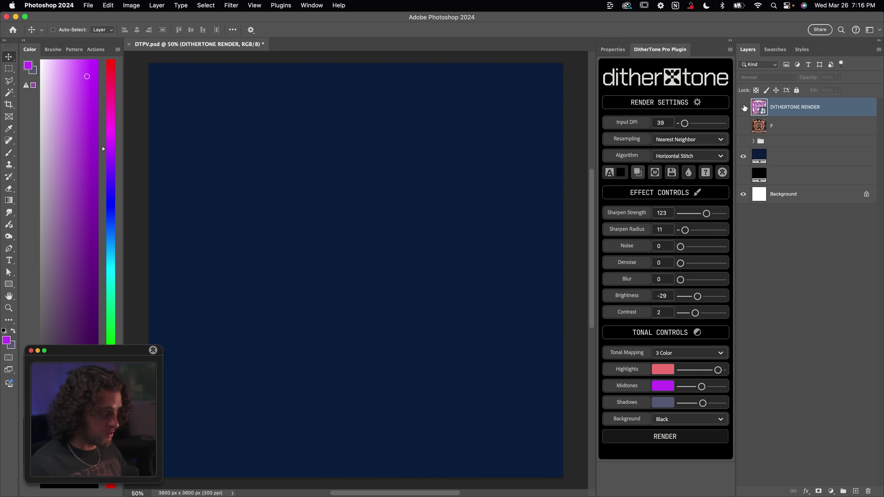
{"action": "left_click", "coordinate": [743, 126]}
{"action": "left_click", "coordinate": [765, 125]}
{"action": "left_click", "coordinate": [681, 436]}
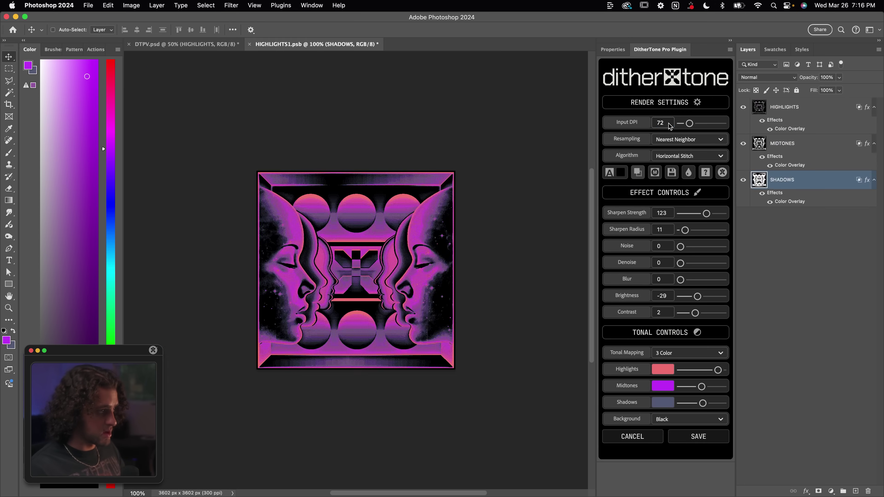
Set the render's Input DPI to 39 and Resampling to Preserve Details, and save it back to the document
{"action": "left_click", "coordinate": [663, 123]}
{"action": "type", "text": "39"}
{"action": "key", "text": "Return"}
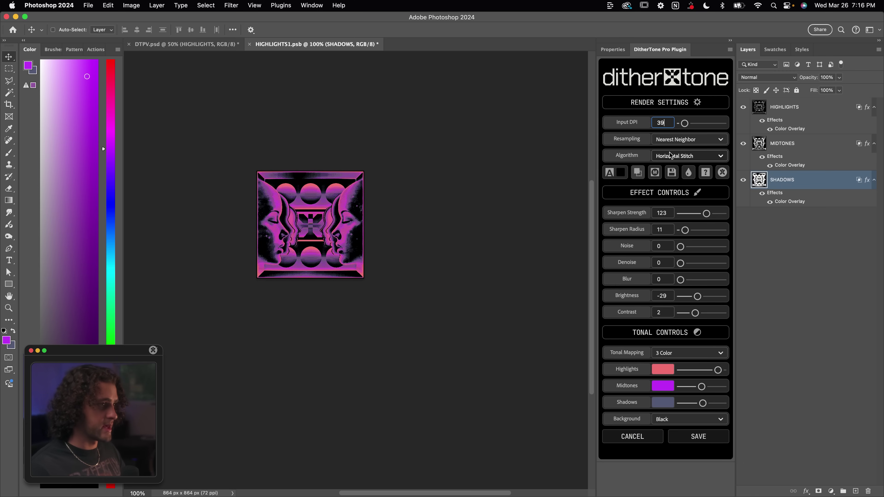
{"action": "left_click", "coordinate": [681, 141]}
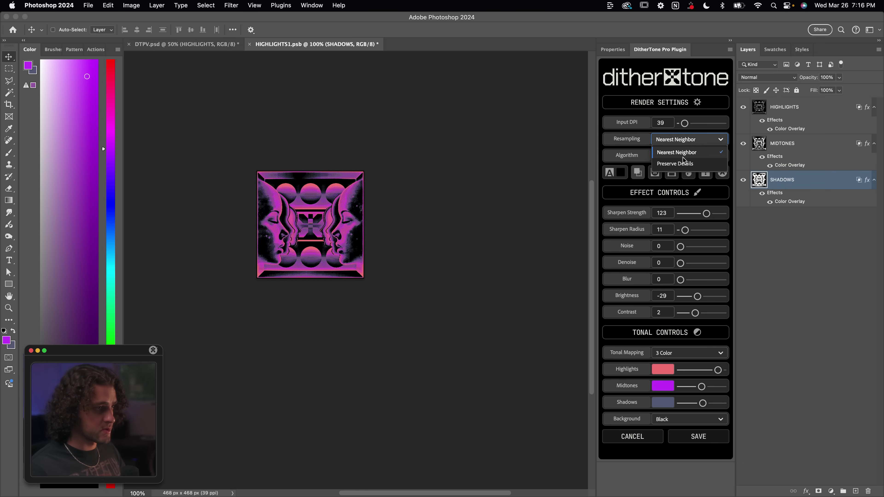
{"action": "left_click", "coordinate": [685, 161]}
{"action": "left_click", "coordinate": [699, 437]}
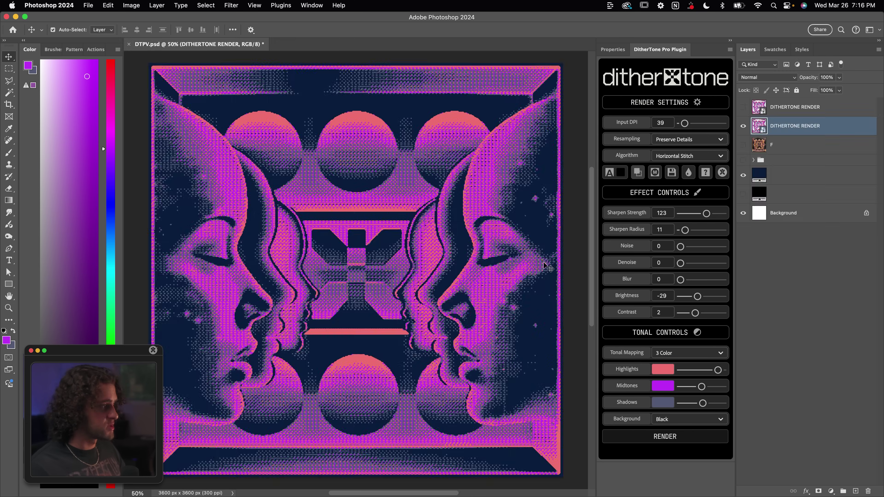
Examine the edges and stitch pattern of the Preserve Details render up close across the faces and central motif
{"action": "scroll", "coordinate": [364, 243], "scroll_direction": "left", "scroll_amount": 5}
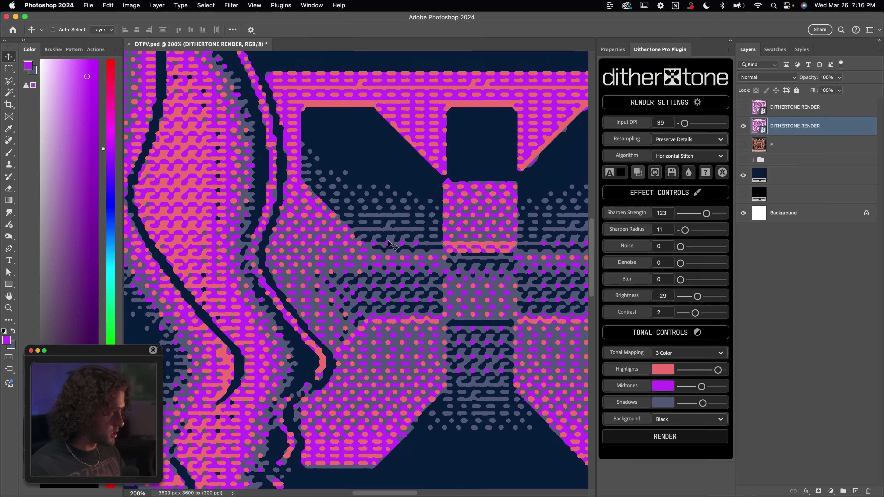
{"action": "key", "text": "super+minus"}
{"action": "key", "text": "super+minus"}
{"action": "scroll", "coordinate": [290, 236], "scroll_direction": "left", "scroll_amount": 10}
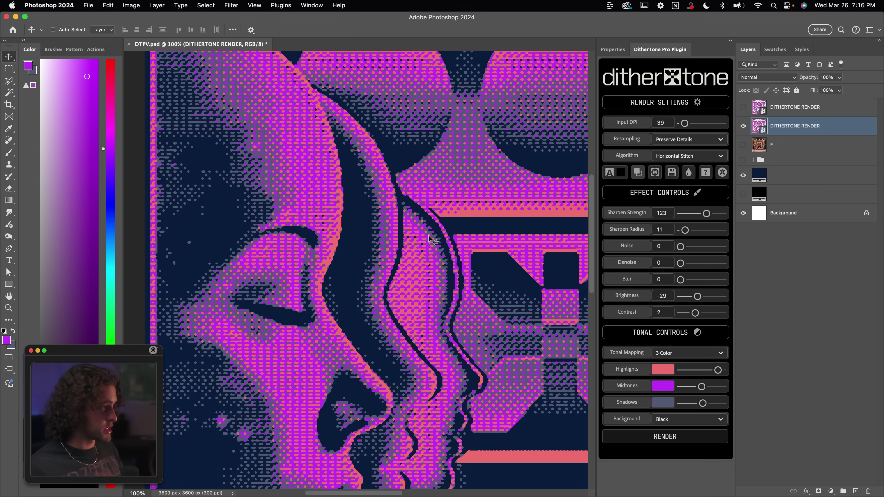
{"action": "scroll", "coordinate": [432, 240], "scroll_direction": "right", "scroll_amount": 3}
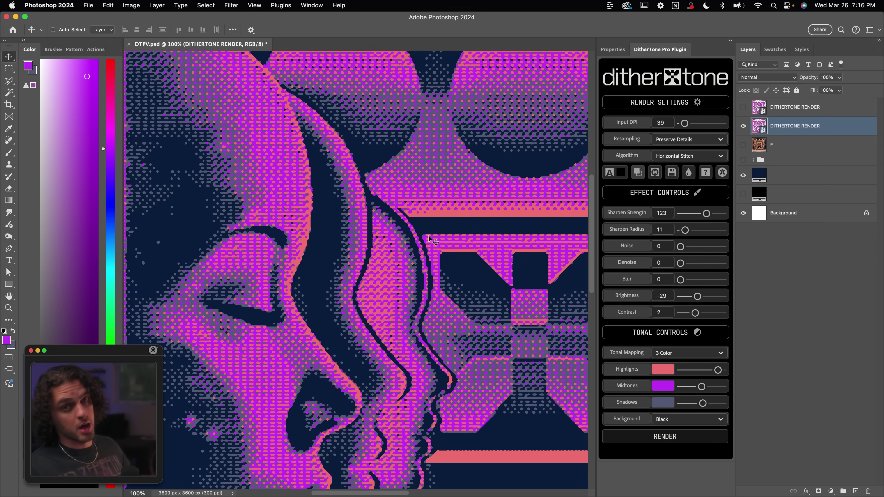
{"action": "scroll", "coordinate": [428, 235], "scroll_direction": "right", "scroll_amount": 15}
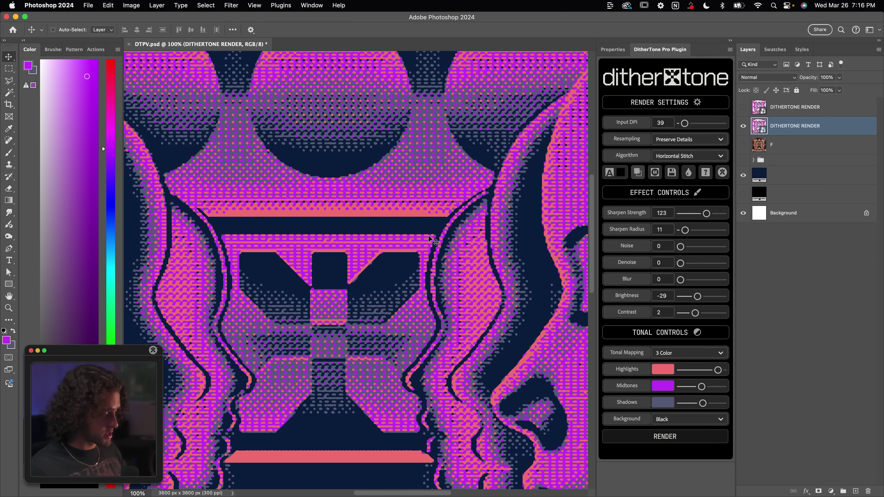
{"action": "scroll", "coordinate": [408, 273], "scroll_direction": "up", "scroll_amount": 3}
{"action": "scroll", "coordinate": [383, 285], "scroll_direction": "left", "scroll_amount": 4}
{"action": "scroll", "coordinate": [383, 293], "scroll_direction": "down", "scroll_amount": 3}
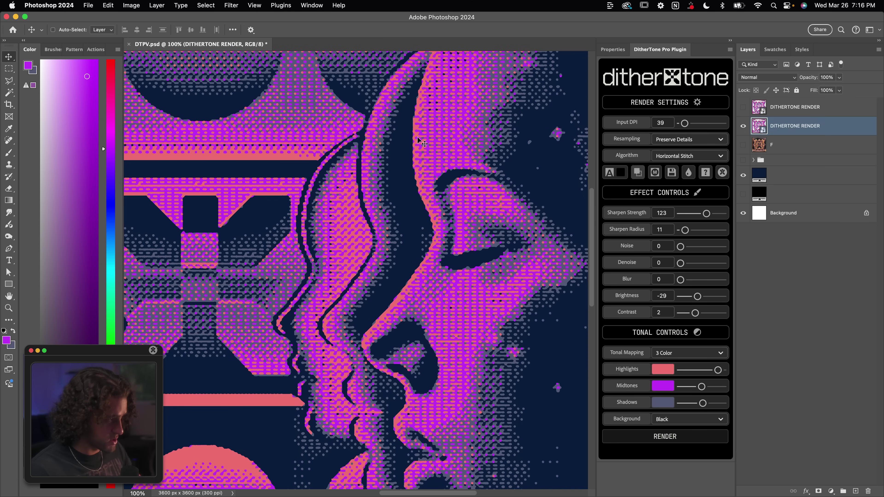
Toggle the visibility of Layer 8 above Layer 7 to compare the two dither versions up close
{"action": "scroll", "coordinate": [409, 254], "scroll_direction": "left", "scroll_amount": 6}
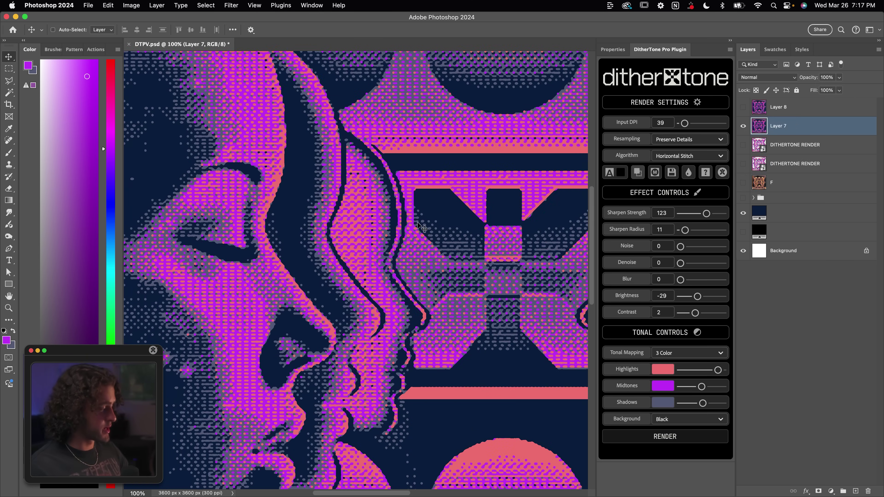
{"action": "scroll", "coordinate": [422, 227], "scroll_direction": "down", "scroll_amount": 1}
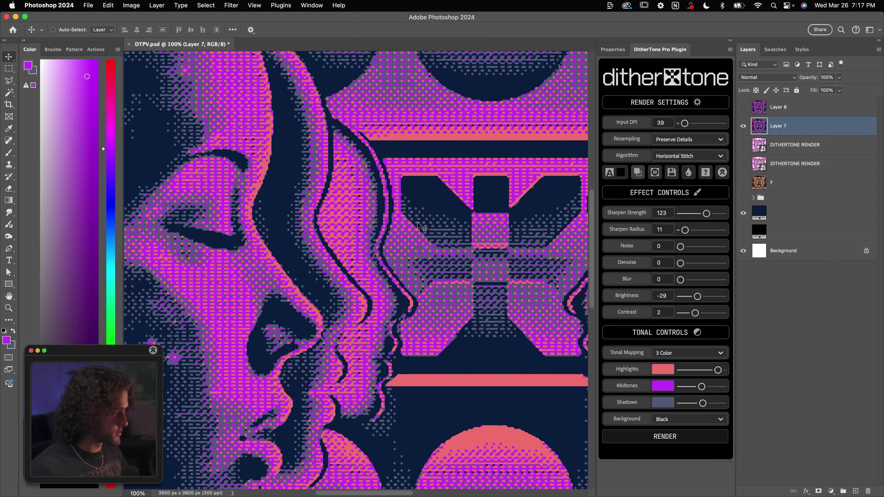
{"action": "left_click", "coordinate": [744, 107]}
{"action": "left_click", "coordinate": [753, 110]}
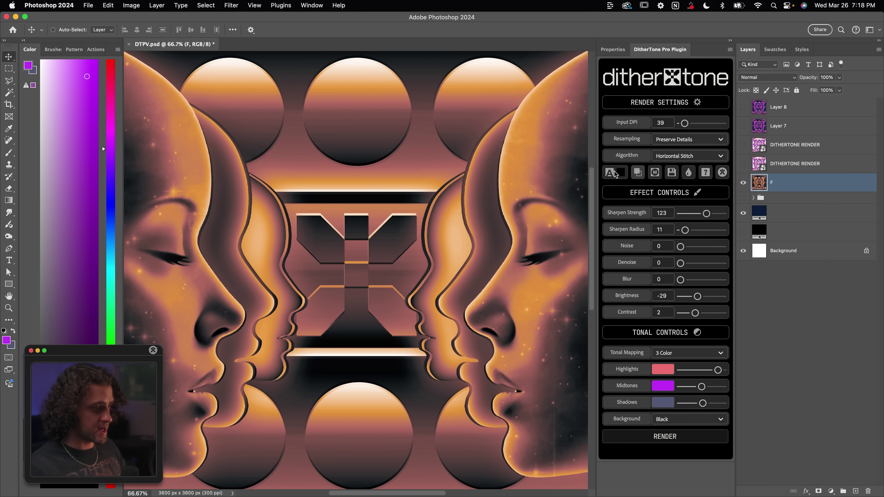
Open the plugin's help legend, read the descriptions of its modes, and close it
{"action": "left_click", "coordinate": [706, 172]}
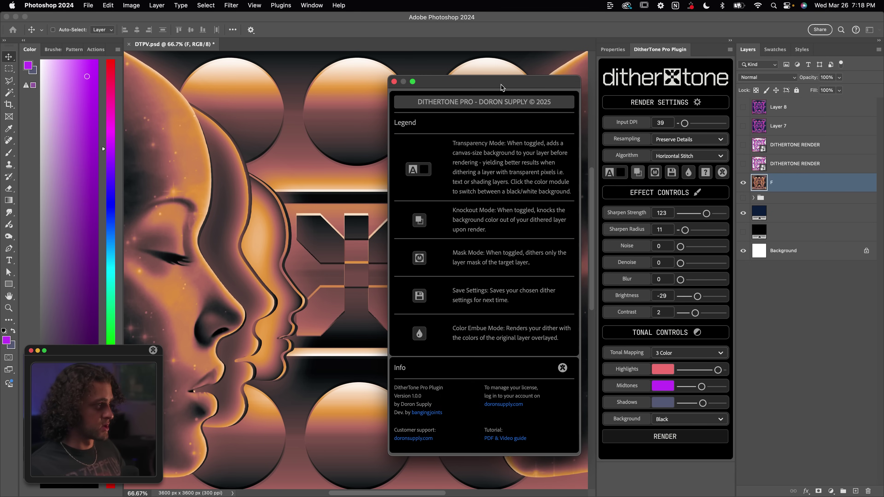
{"action": "left_click_drag", "start_coordinate": [503, 85], "coordinate": [503, 87]}
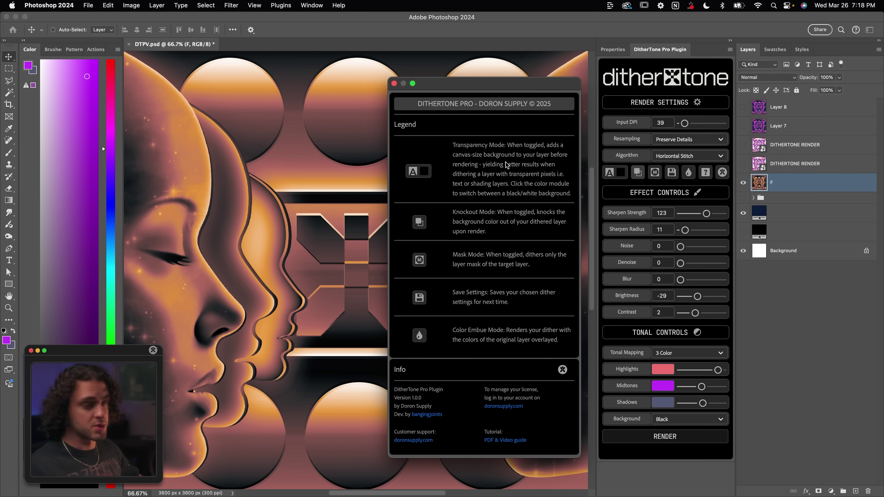
{"action": "left_click", "coordinate": [394, 84]}
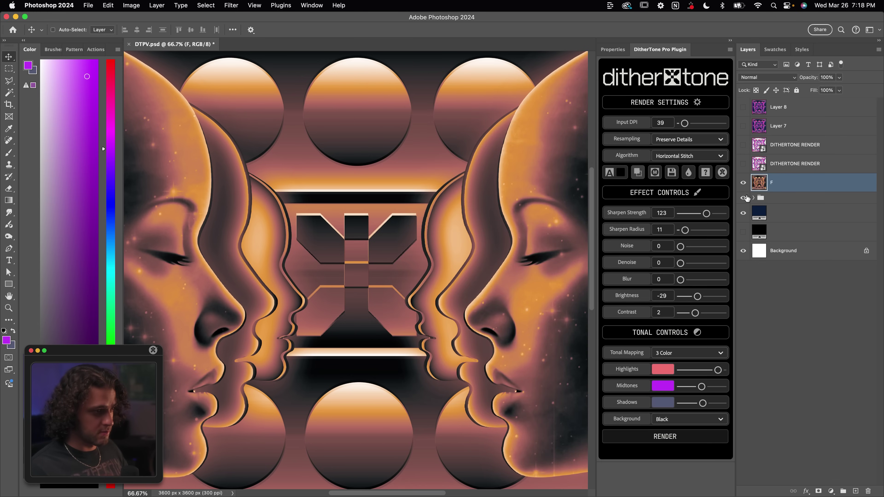
Hide layer F, expand the unnamed artwork group, and add the text DITHER on the white canvas
{"action": "left_click", "coordinate": [743, 183]}
{"action": "left_click", "coordinate": [754, 198]}
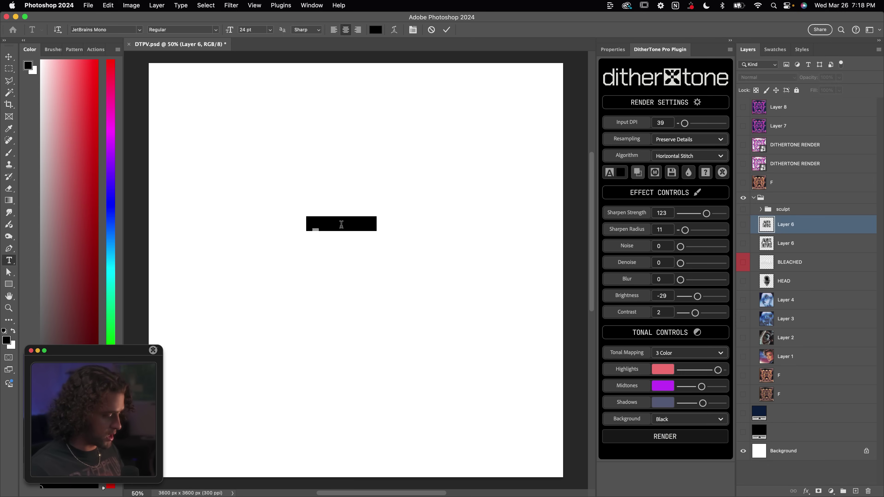
{"action": "type", "text": "DITHER"}
{"action": "left_click", "coordinate": [446, 30]}
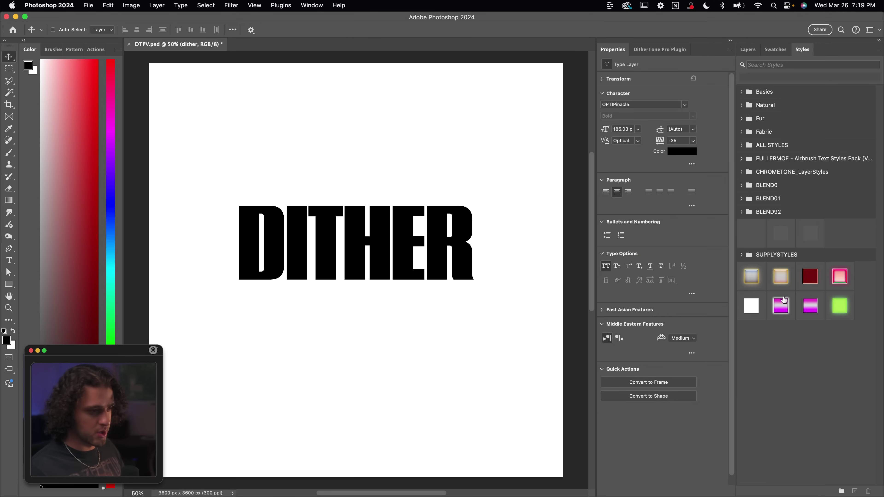
Try the two magenta gradient preset styles and the pink-bordered one on the DITHER text
{"action": "left_click", "coordinate": [781, 303]}
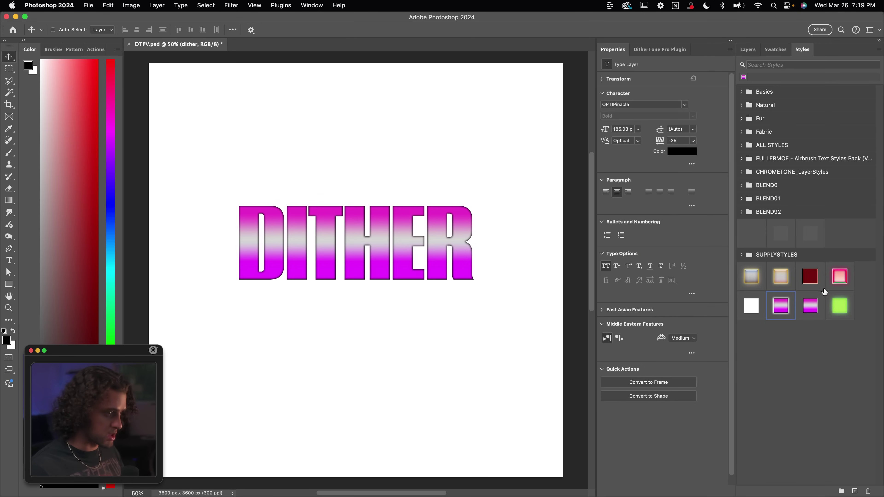
{"action": "left_click", "coordinate": [813, 307]}
{"action": "left_click", "coordinate": [836, 283]}
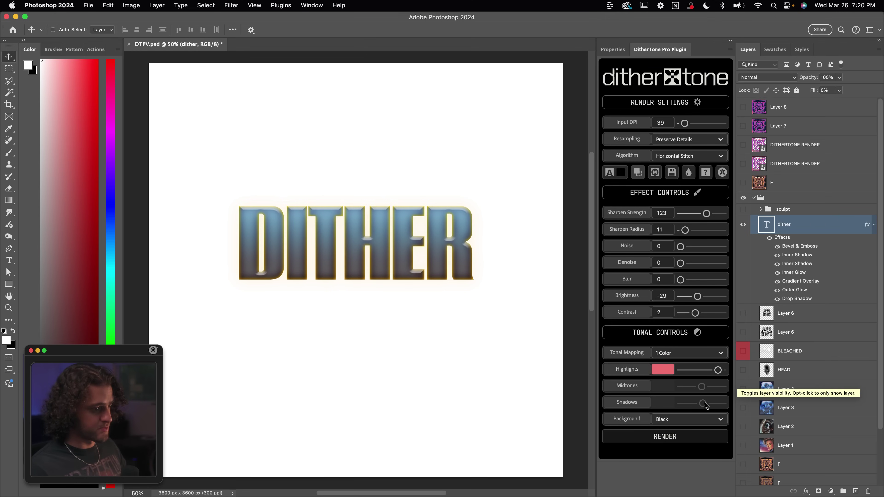
Render the styled DITHER text and set its highlights color to the pale blue dbe4ea
{"action": "left_click", "coordinate": [682, 436]}
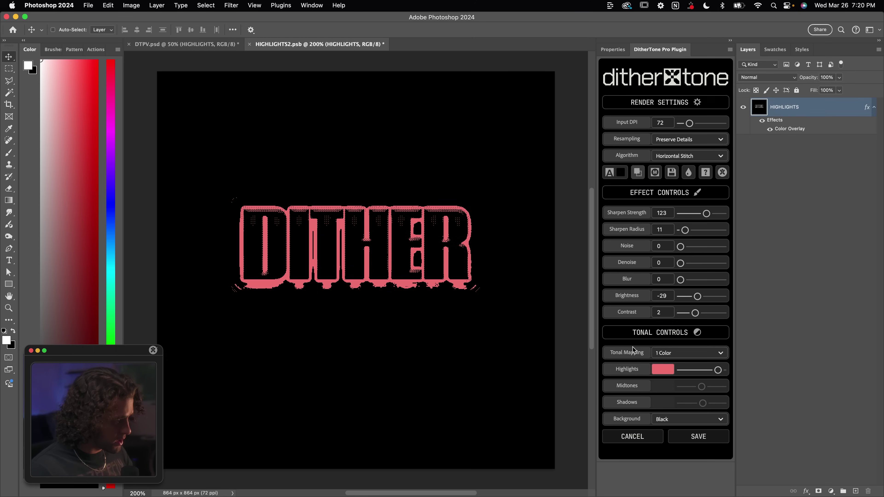
{"action": "left_click", "coordinate": [663, 370]}
{"action": "left_click", "coordinate": [582, 140]}
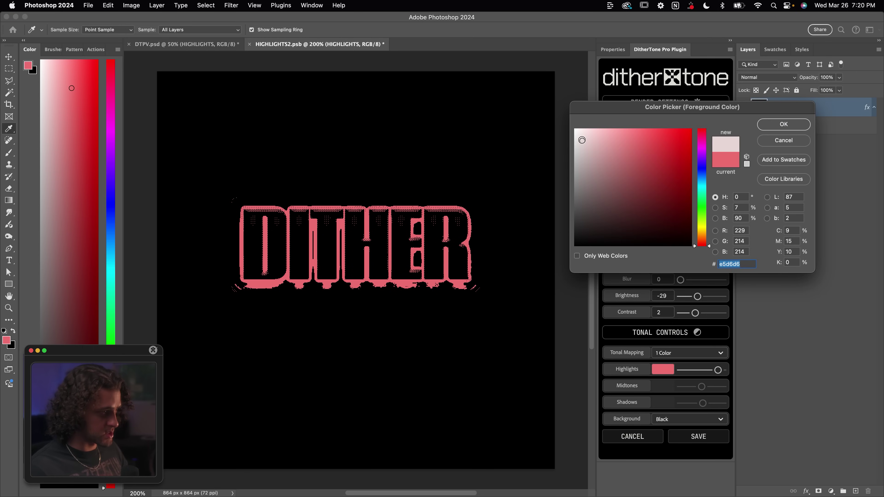
{"action": "left_click", "coordinate": [692, 172]}
{"action": "left_click", "coordinate": [701, 178]}
{"action": "left_click", "coordinate": [585, 141]}
{"action": "key", "text": "Return"}
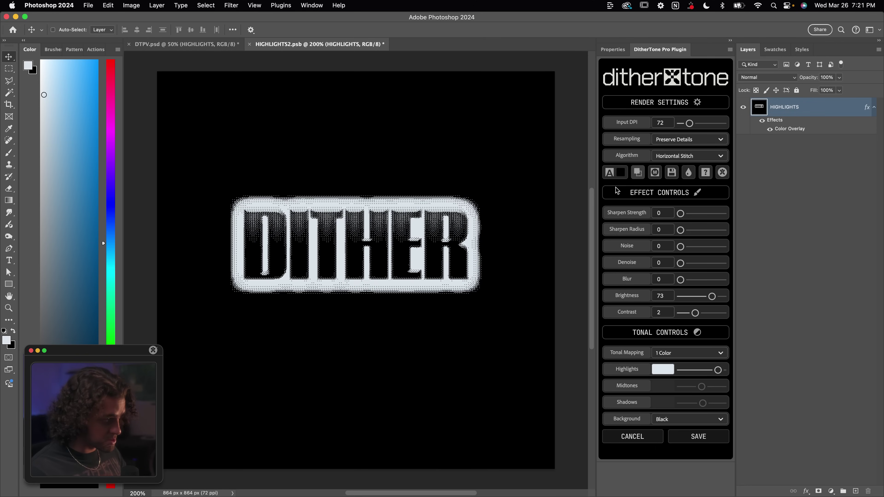
Turn on Transparency Mode for the DITHER render and switch its matte color from black to white
{"action": "left_click", "coordinate": [612, 174]}
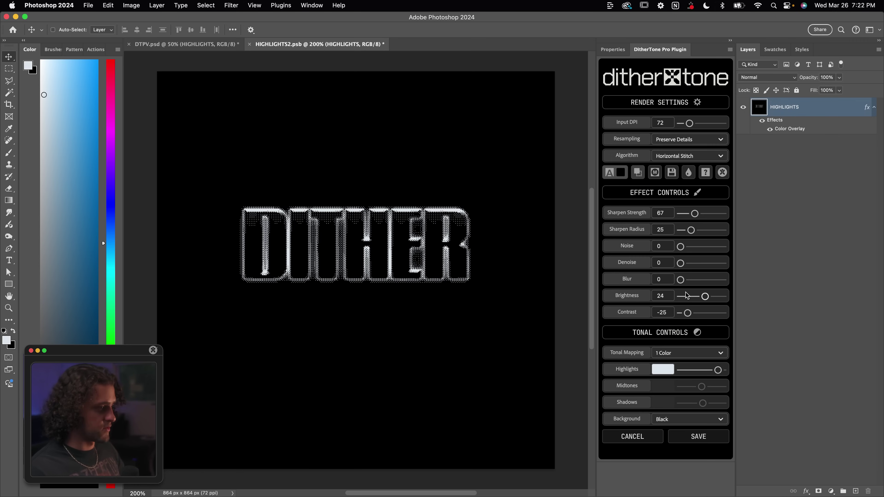
{"action": "left_click", "coordinate": [610, 172]}
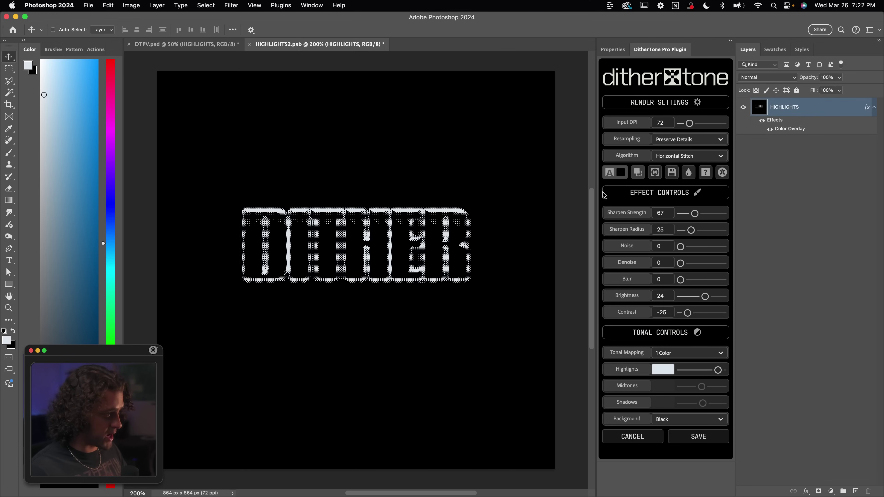
{"action": "left_click", "coordinate": [622, 174]}
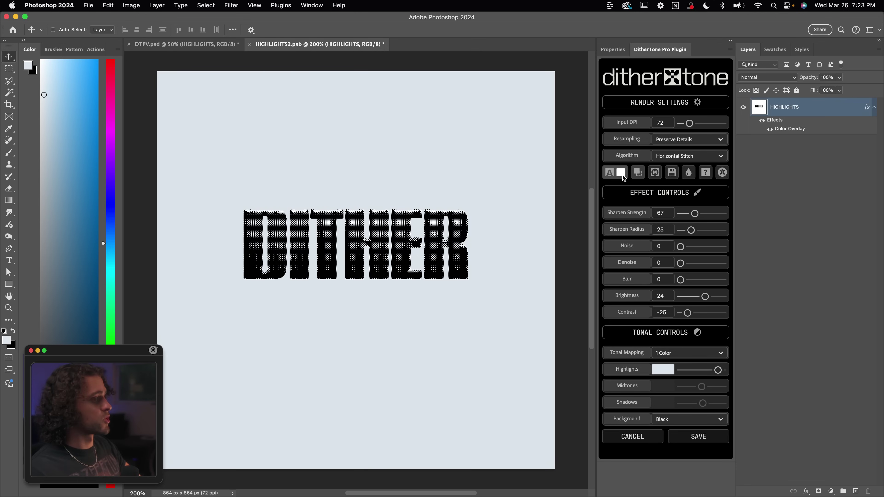
Set the render's background to White and its highlights color to black
{"action": "left_click", "coordinate": [666, 420]}
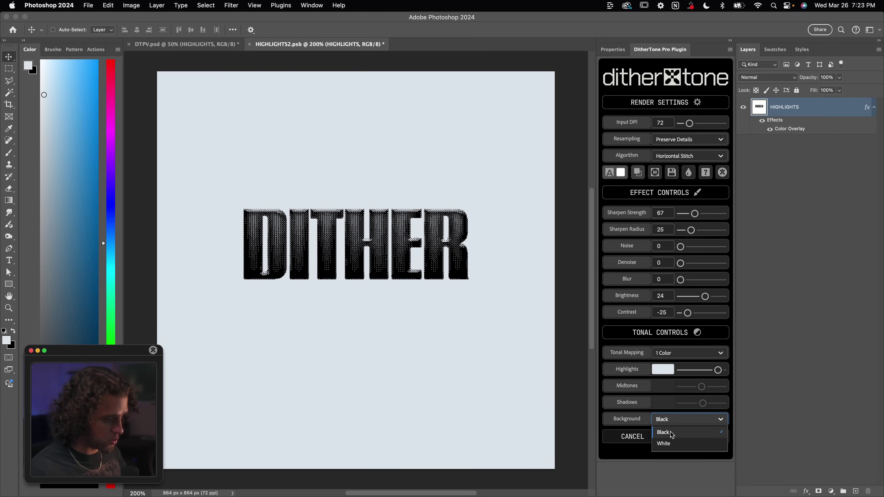
{"action": "left_click", "coordinate": [664, 444]}
{"action": "left_click", "coordinate": [661, 369]}
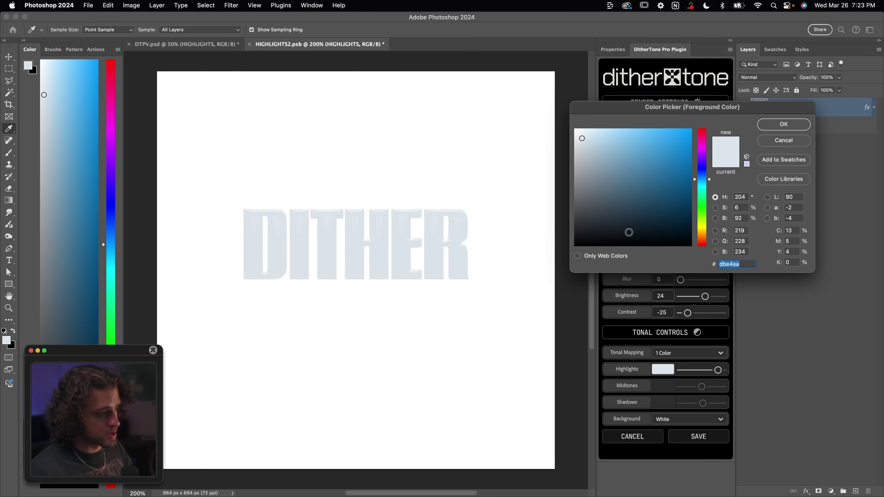
{"action": "left_click_drag", "start_coordinate": [629, 232], "coordinate": [556, 257]}
{"action": "key", "text": "Return"}
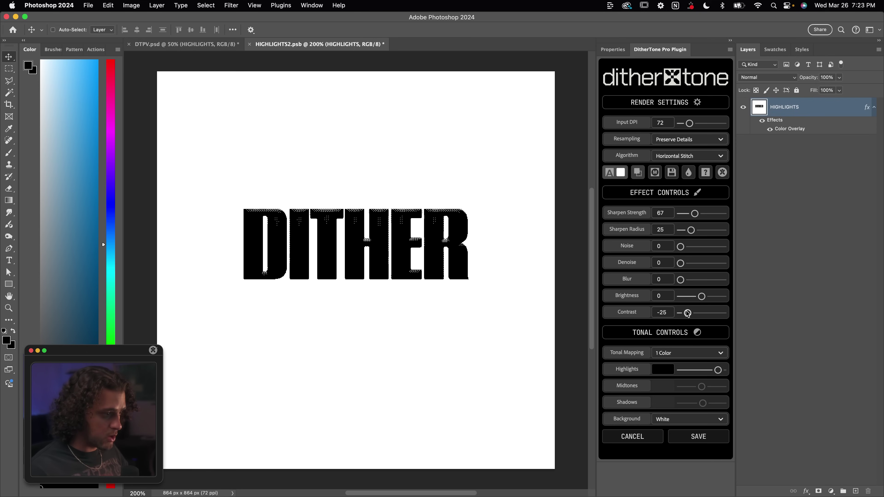
Refine the DITHER render with the Star algorithm, Brightness 90, Sharpen Strength 102, Sharpen Radius 9 and Input DPI 44
{"action": "left_click_drag", "start_coordinate": [705, 296], "coordinate": [715, 298]}
{"action": "left_click_drag", "start_coordinate": [696, 214], "coordinate": [700, 218]}
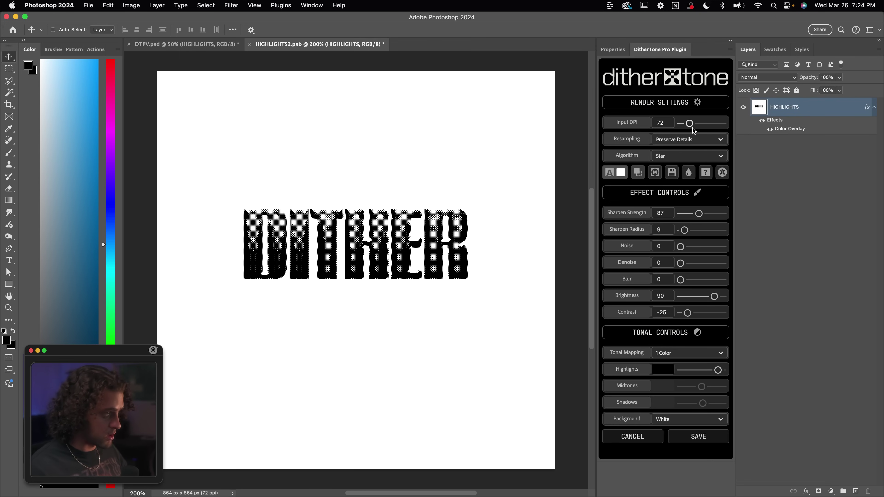
{"action": "left_click_drag", "start_coordinate": [690, 123], "coordinate": [685, 123]}
{"action": "left_click_drag", "start_coordinate": [682, 282], "coordinate": [685, 282]}
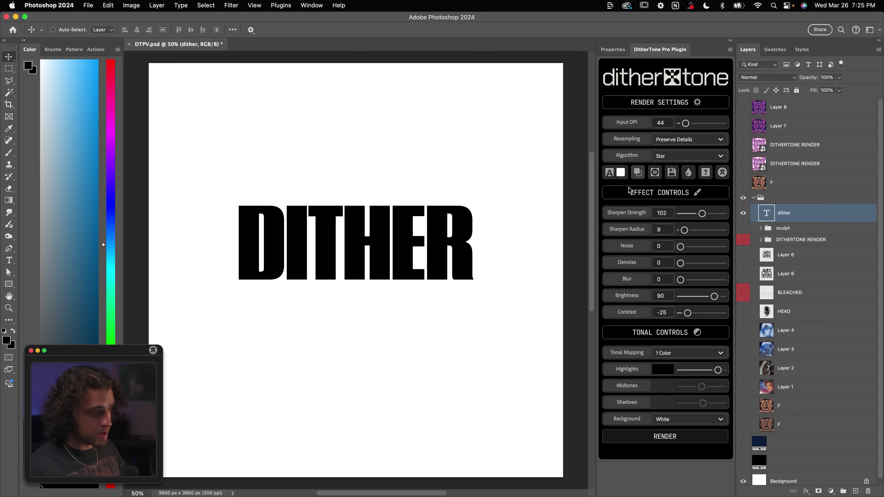
Add a layer mask to the plain dither text and paint black across its lower right part with an enlarged soft brush
{"action": "left_click", "coordinate": [653, 174]}
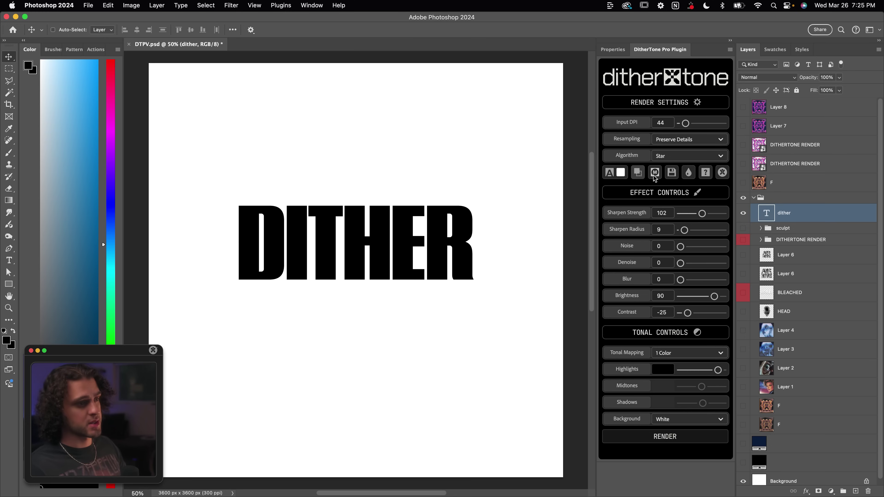
{"action": "left_click", "coordinate": [819, 491]}
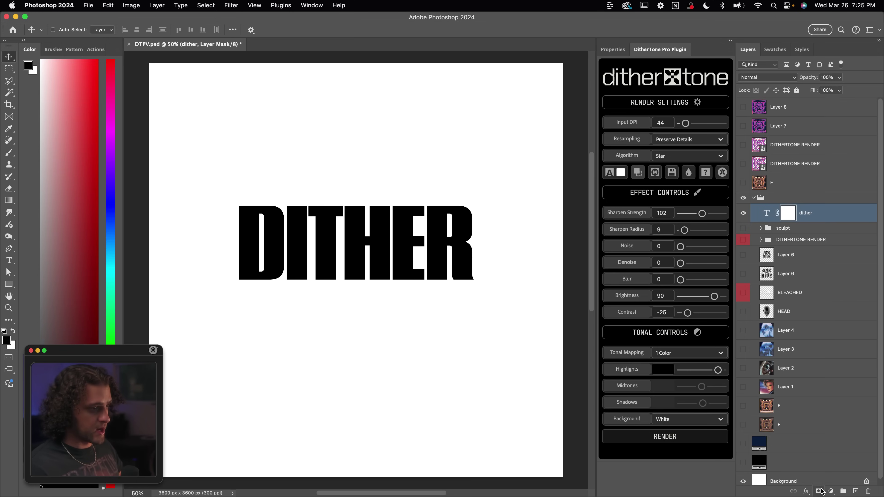
{"action": "key", "text": "b"}
{"action": "key", "text": "bracketright"}
{"action": "key", "text": "bracketright"}
{"action": "key", "text": "bracketright"}
{"action": "mouse_move", "coordinate": [430, 276]}
{"action": "left_mouse_down"}
{"action": "mouse_move", "coordinate": [322, 322]}
{"action": "mouse_move", "coordinate": [494, 296]}
{"action": "left_mouse_up"}
{"action": "left_click_drag", "start_coordinate": [451, 322], "coordinate": [483, 306]}
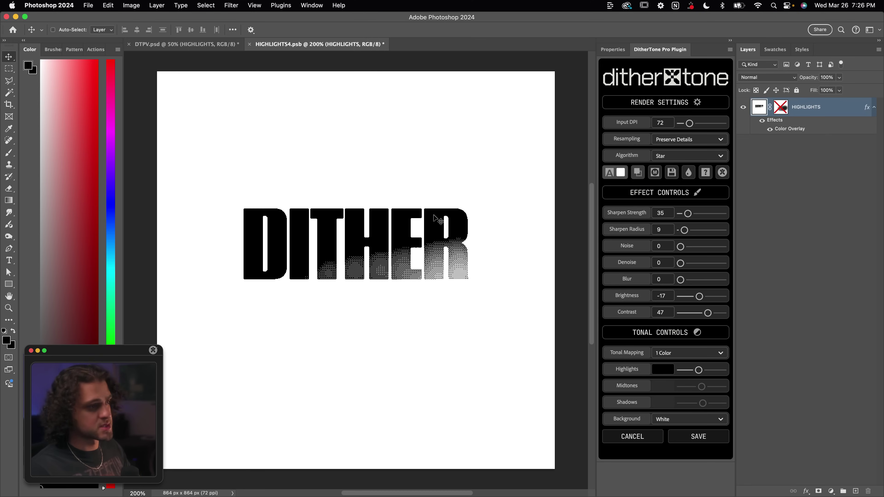
Enable Mask Mode to dither the text's layer mask, set Input DPI to 58 and Blur to 19, and save the render
{"action": "left_click", "coordinate": [655, 172]}
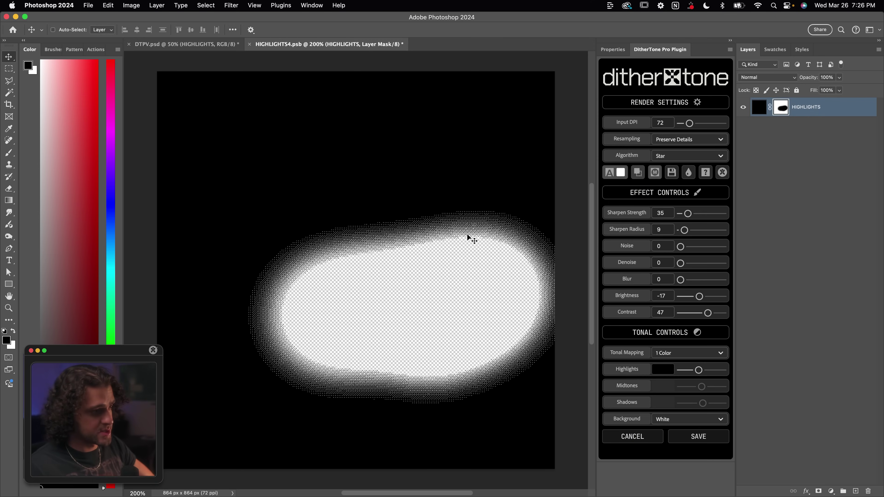
{"action": "left_click_drag", "start_coordinate": [690, 123], "coordinate": [688, 123]}
{"action": "left_click_drag", "start_coordinate": [681, 280], "coordinate": [696, 282]}
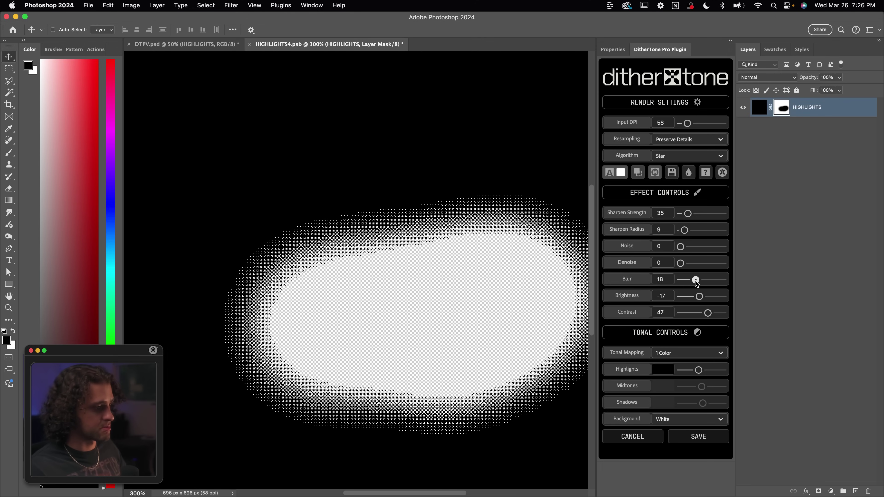
{"action": "left_click", "coordinate": [697, 436]}
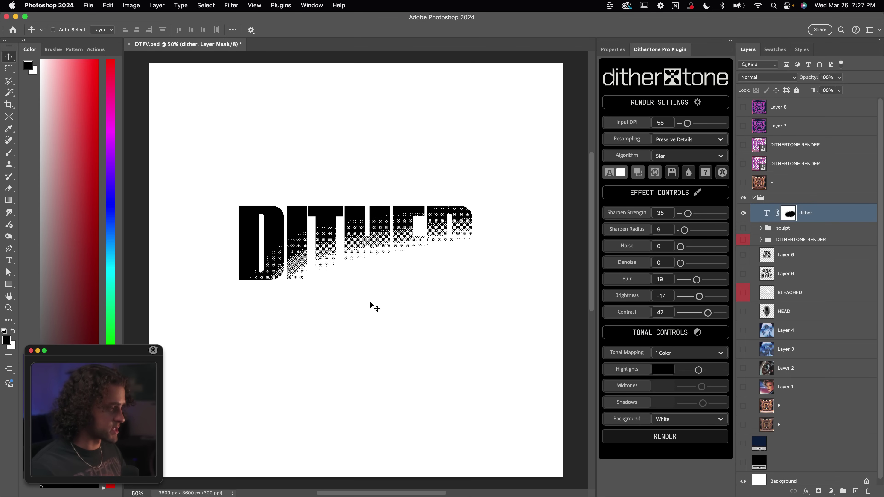
Shift the dithered mask down and left independently of the text so the fade covers less of the letters
{"action": "scroll", "coordinate": [398, 223], "scroll_direction": "left", "scroll_amount": 1}
{"action": "key", "text": "super+plus"}
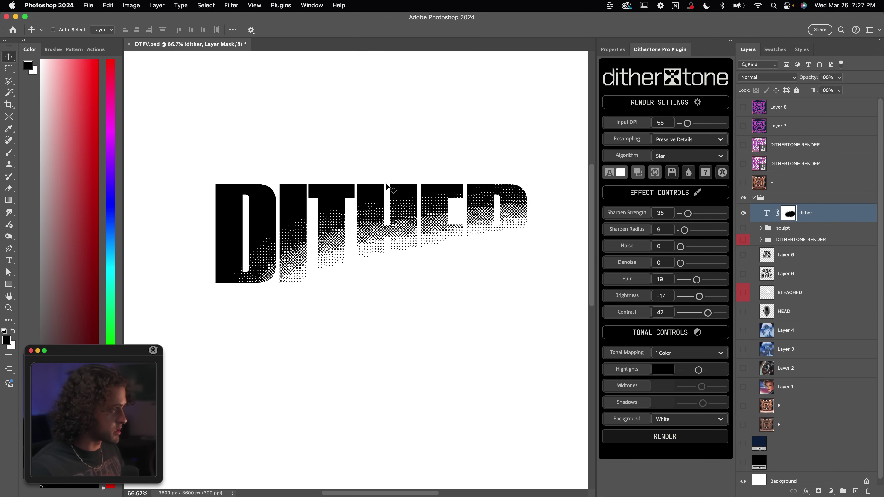
{"action": "scroll", "coordinate": [362, 320], "scroll_direction": "down", "scroll_amount": 2}
{"action": "key", "text": "super+minus"}
{"action": "left_click_drag", "start_coordinate": [487, 226], "coordinate": [445, 261]}
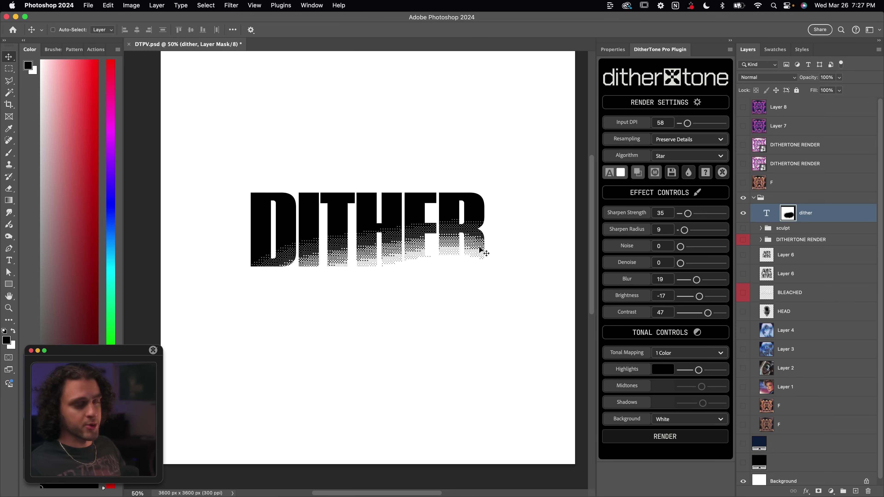
{"action": "scroll", "coordinate": [486, 253], "scroll_direction": "up", "scroll_amount": 3}
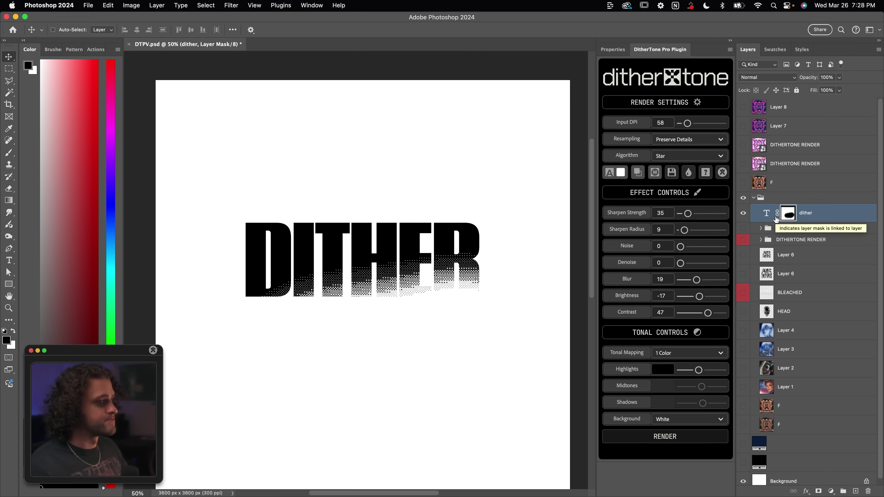
Show the sculpt group instead of the dither text, and mask out the area around the upper right of the bust with a soft brush
{"action": "left_click", "coordinate": [743, 217]}
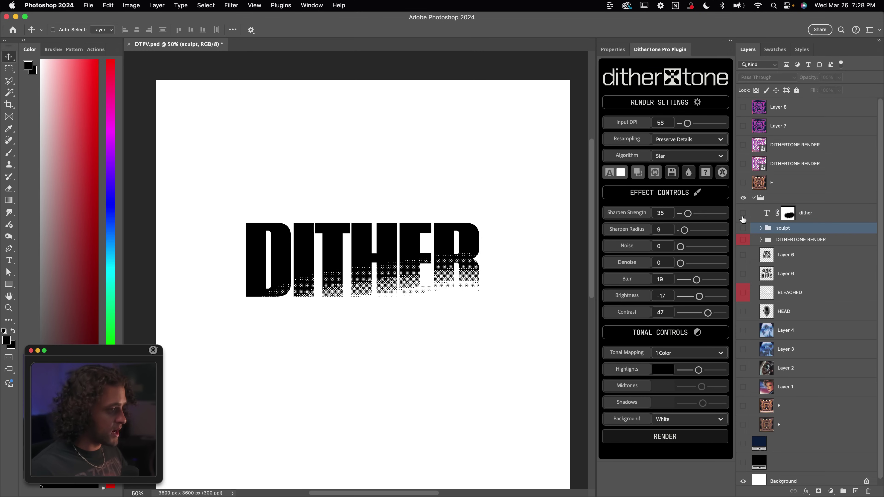
{"action": "left_click", "coordinate": [743, 228]}
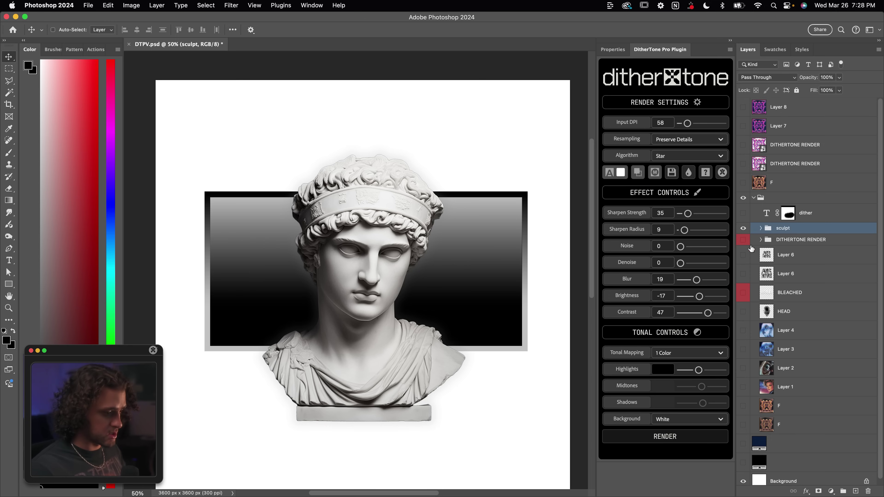
{"action": "left_click", "coordinate": [818, 491]}
{"action": "key", "text": "b"}
{"action": "mouse_move", "coordinate": [465, 216]}
{"action": "left_mouse_down"}
{"action": "mouse_move", "coordinate": [438, 162]}
{"action": "mouse_move", "coordinate": [420, 150]}
{"action": "mouse_move", "coordinate": [444, 192]}
{"action": "left_mouse_up"}
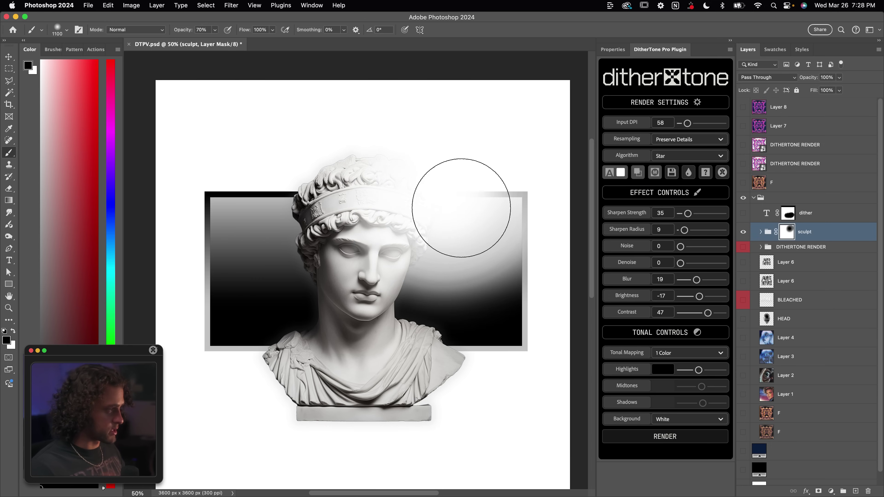
Render the sculpt group's layer mask as a Star dither at Input DPI 72 and save it to the document
{"action": "key", "text": "v"}
{"action": "left_click", "coordinate": [671, 437]}
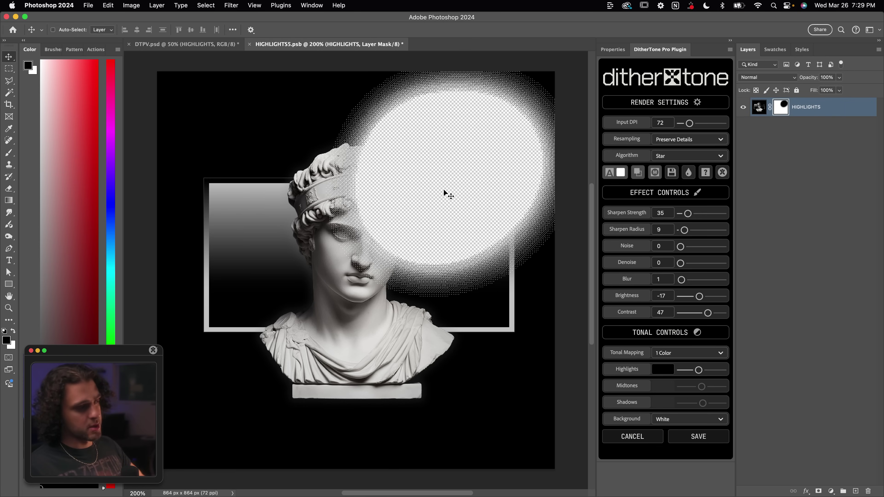
{"action": "key", "text": "super+w"}
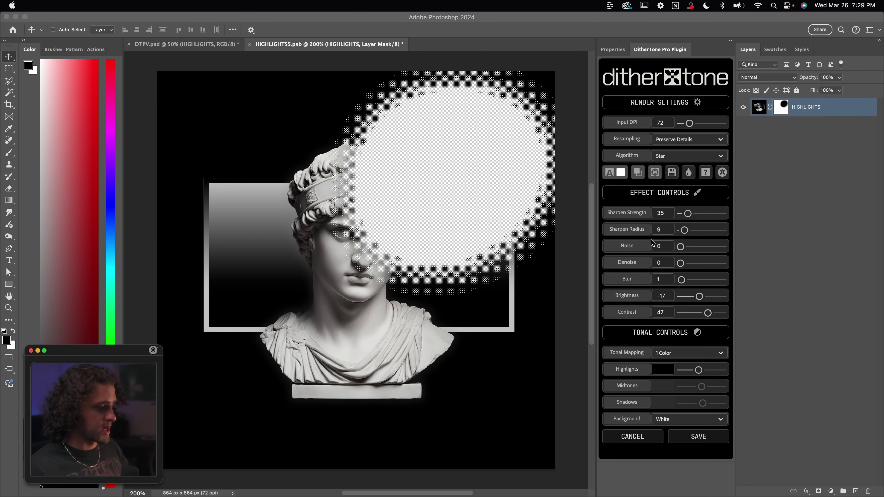
{"action": "left_click", "coordinate": [689, 438]}
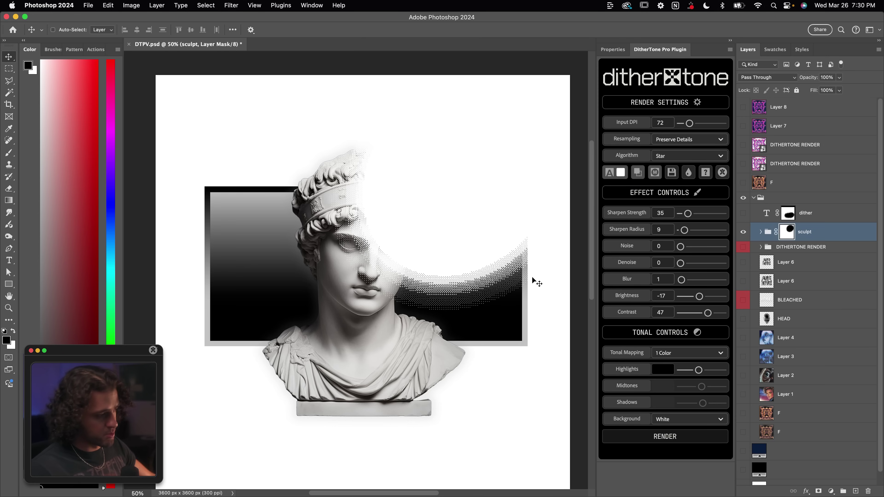
{"action": "key", "text": "super+equal"}
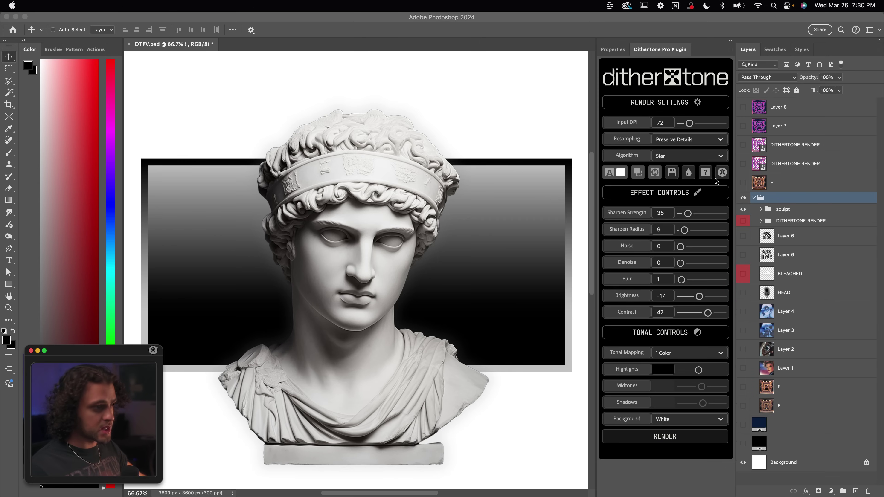
Turn on the plugin's save option and show the portrait on Layer 1 in place of the sculpt group
{"action": "left_click", "coordinate": [672, 174]}
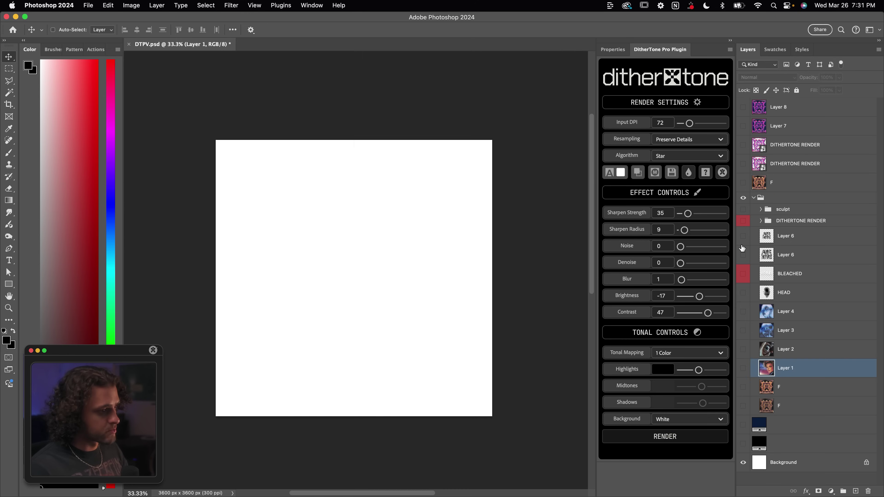
{"action": "left_click", "coordinate": [744, 369]}
{"action": "scroll", "coordinate": [565, 346], "scroll_direction": "left", "scroll_amount": 3}
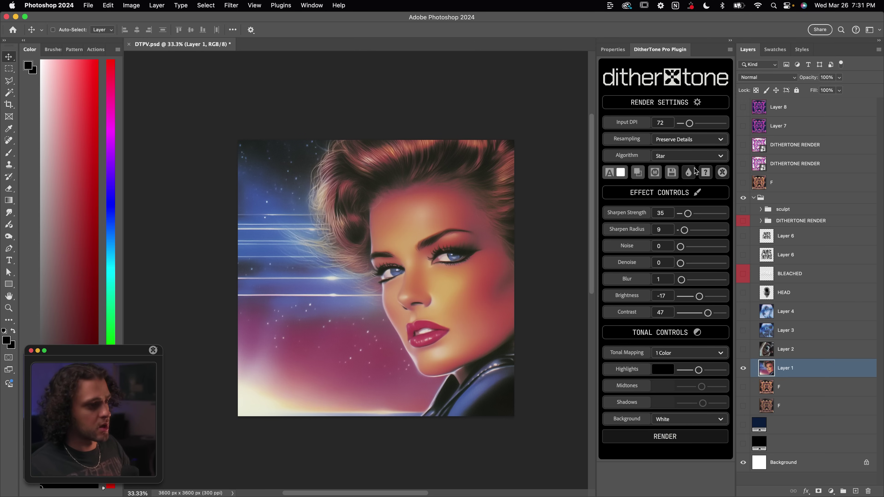
Render Layer 1 on a Black background and set its highlights color to the light gray e7e7e7
{"action": "left_click", "coordinate": [675, 419]}
{"action": "left_click", "coordinate": [647, 437]}
{"action": "left_click", "coordinate": [648, 437]}
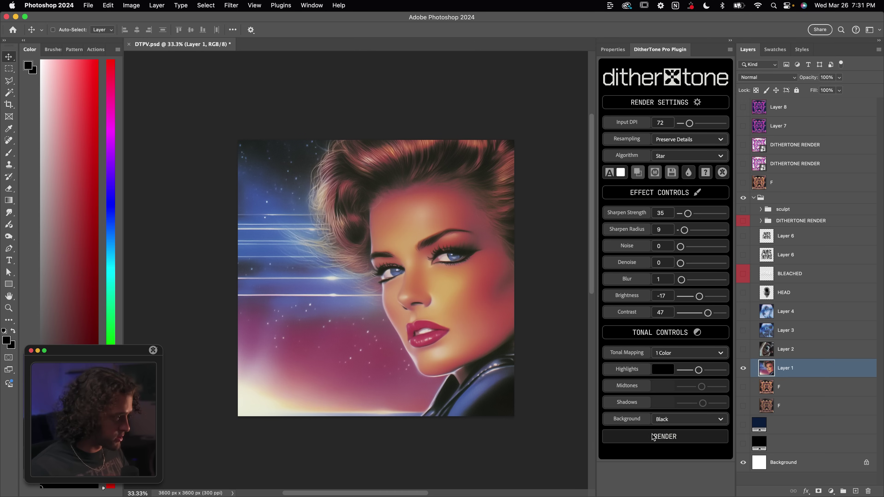
{"action": "left_click", "coordinate": [663, 370]}
{"action": "left_click", "coordinate": [575, 139]}
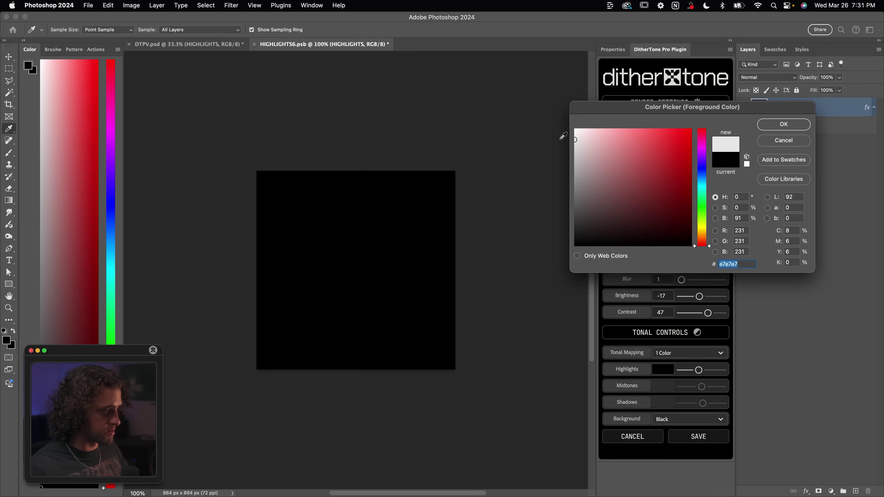
{"action": "key", "text": "Return"}
Set the portrait render's Brightness to 86, Contrast to 36, Blur to 0 and Input DPI to 42, and save it
{"action": "left_click_drag", "start_coordinate": [699, 296], "coordinate": [705, 313]}
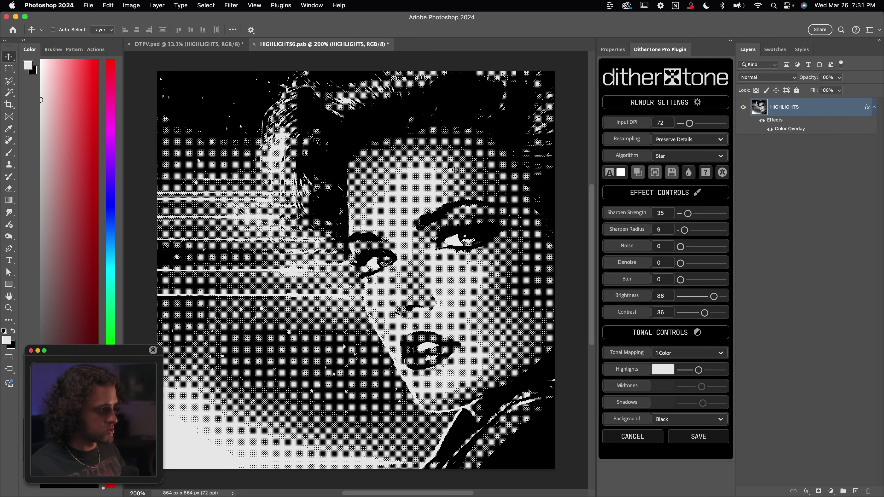
{"action": "scroll", "coordinate": [384, 192], "scroll_direction": "down", "scroll_amount": 1}
{"action": "scroll", "coordinate": [385, 192], "scroll_direction": "up", "scroll_amount": 1}
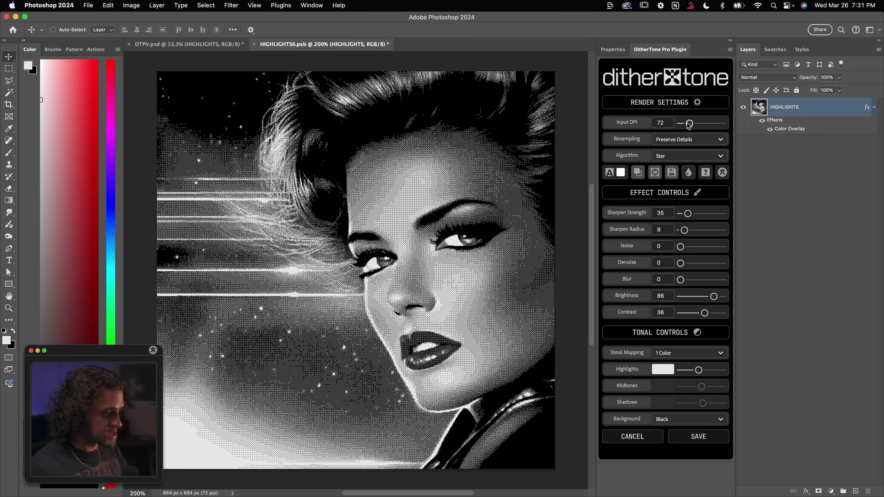
{"action": "left_click_drag", "start_coordinate": [690, 125], "coordinate": [685, 125]}
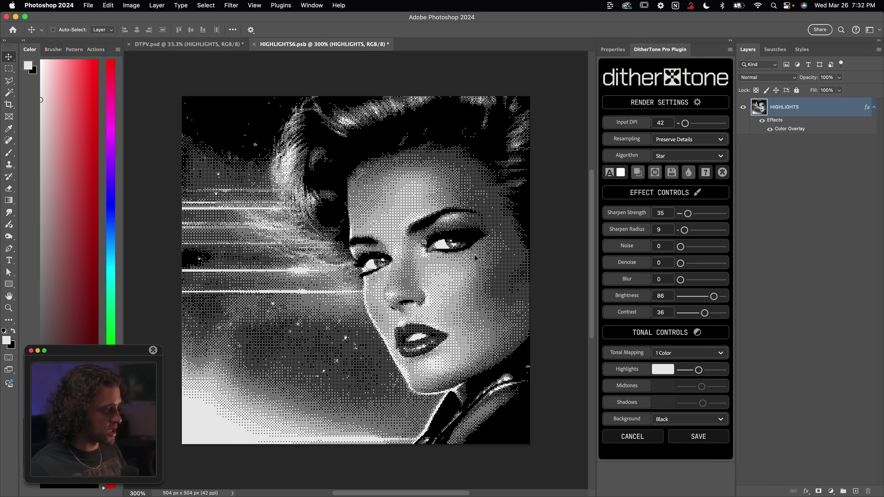
{"action": "left_click", "coordinate": [706, 442]}
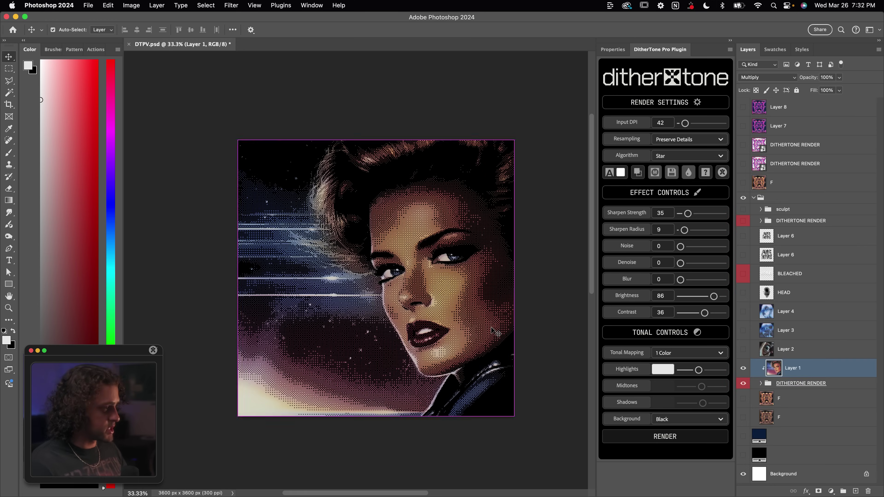
Try brightening the highlights of Layer 1 over the dithered portrait with a Levels adjustment
{"action": "key", "text": "super+equal"}
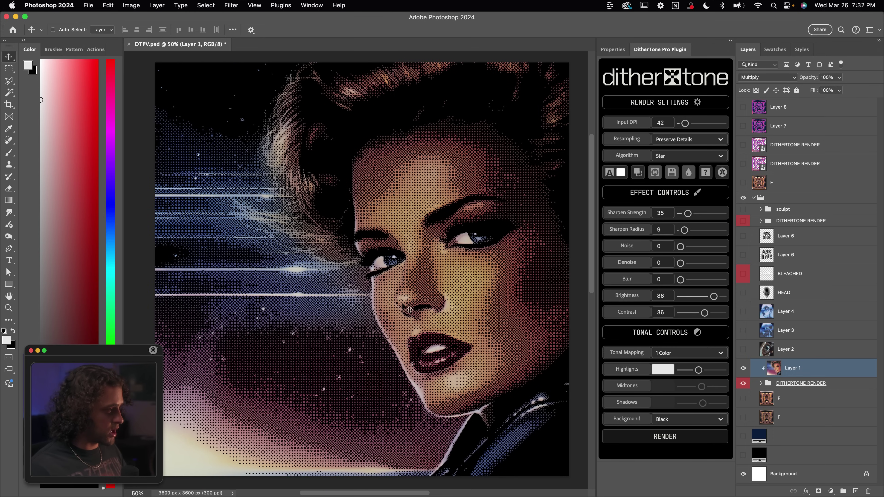
{"action": "scroll", "coordinate": [477, 244], "scroll_direction": "up", "scroll_amount": 2}
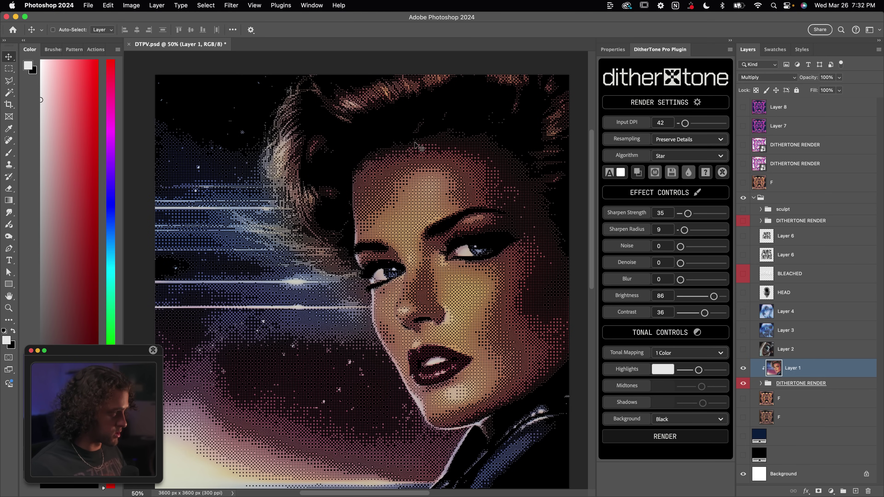
{"action": "scroll", "coordinate": [438, 373], "scroll_direction": "down", "scroll_amount": 5}
{"action": "scroll", "coordinate": [438, 373], "scroll_direction": "up", "scroll_amount": 5}
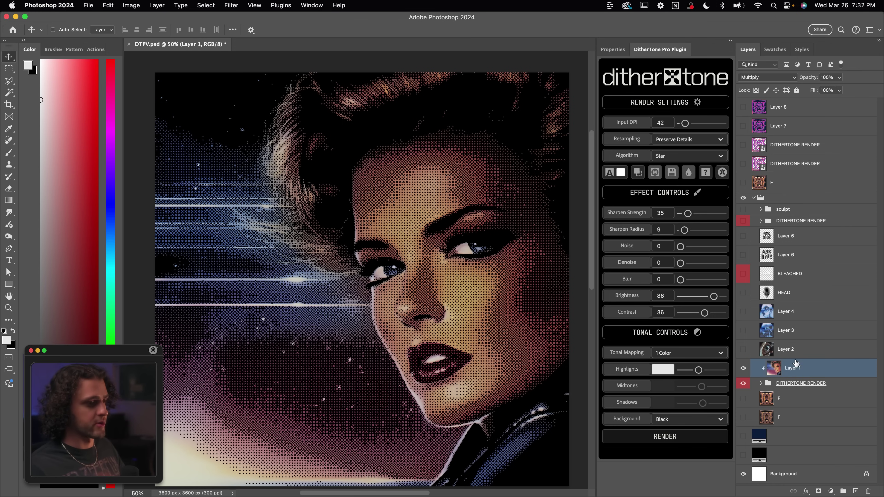
{"action": "left_click", "coordinate": [754, 78]}
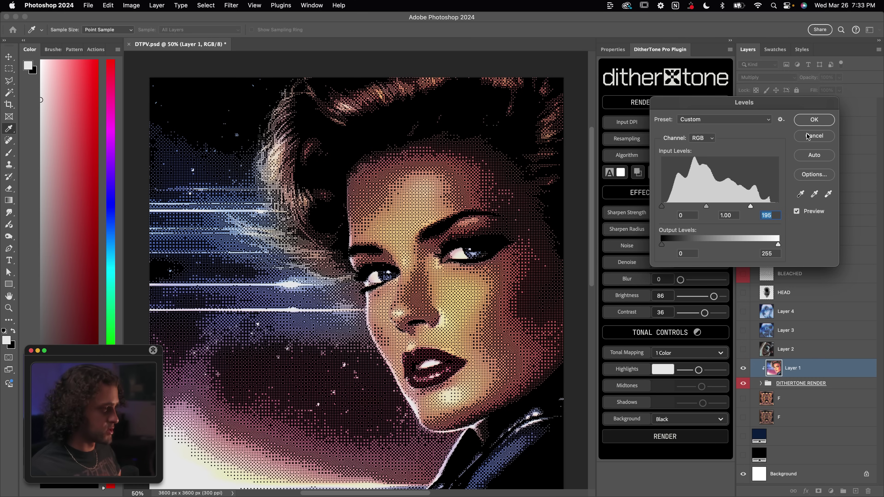
{"action": "left_click", "coordinate": [808, 136]}
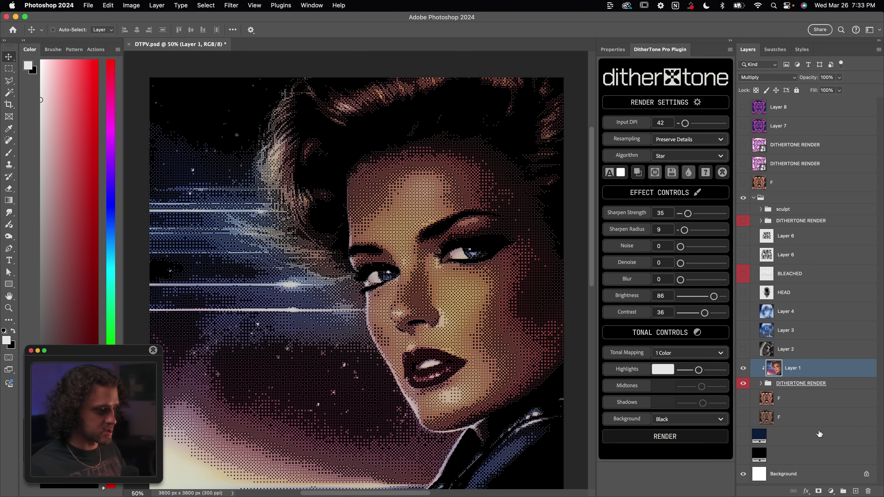
Release Layer 1 from its clipping mask, hide the dither render beneath it, and set Layer 1's blend mode to Normal
{"action": "left_click", "coordinate": [805, 375], "text": "alt"}
{"action": "left_click", "coordinate": [743, 384]}
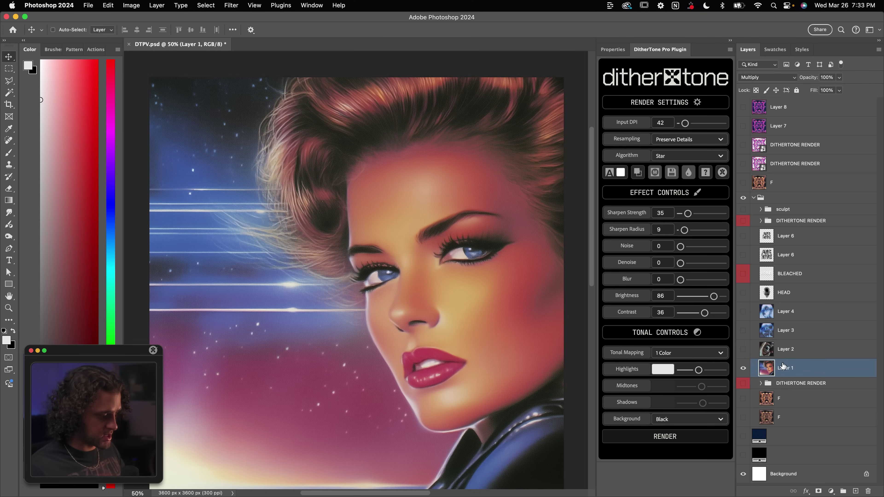
{"action": "left_click", "coordinate": [768, 77]}
{"action": "left_click", "coordinate": [753, 46]}
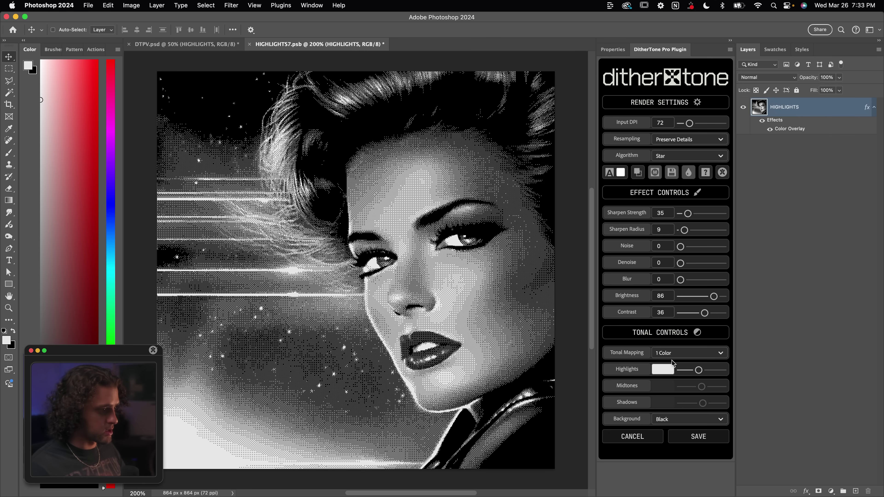
Render Layer 1 at Input DPI 72 with 3 Color tonal mapping, keeping e7e7e7 as the highlights color
{"action": "left_click", "coordinate": [672, 354]}
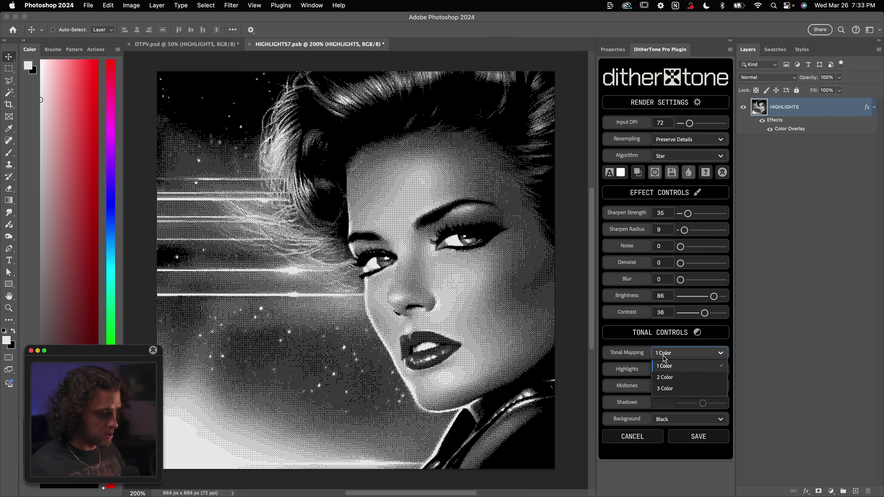
{"action": "left_click", "coordinate": [666, 389]}
{"action": "left_click", "coordinate": [662, 368]}
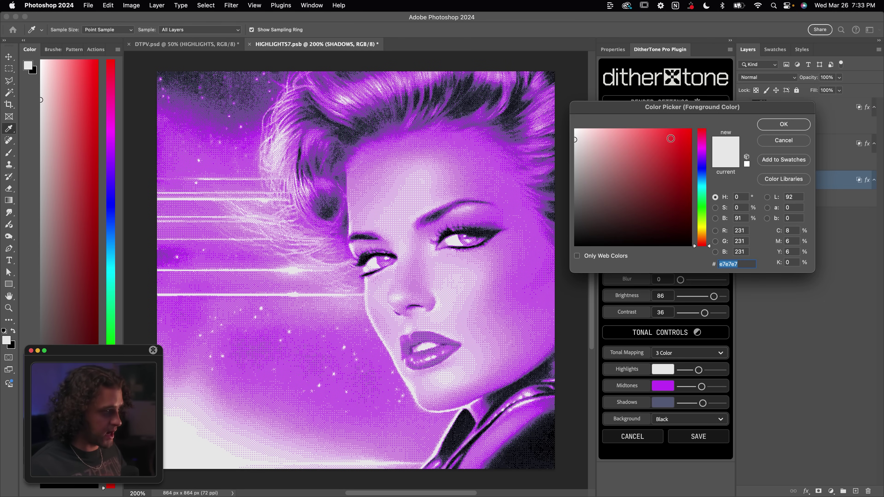
{"action": "left_click", "coordinate": [777, 125]}
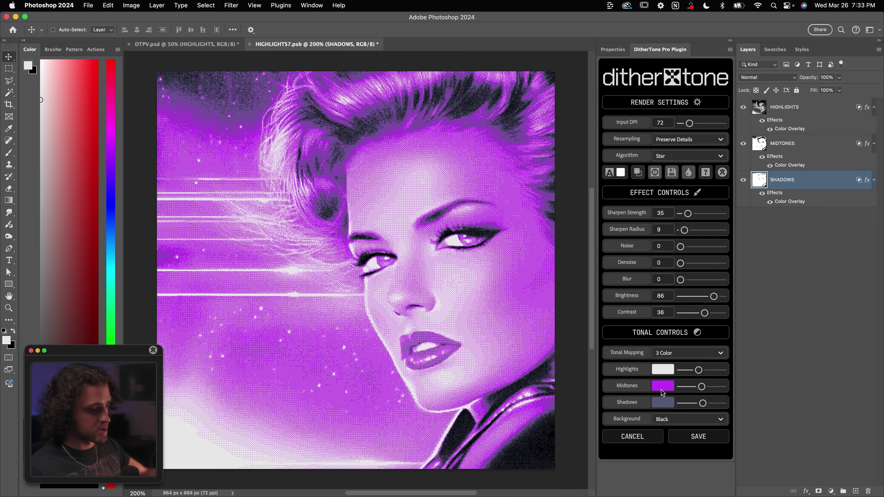
Recolor the render's midtones a muted gray-purple and its shadows navy 172257, and slightly lower the highlights amount
{"action": "left_click", "coordinate": [663, 388]}
{"action": "left_click_drag", "start_coordinate": [609, 174], "coordinate": [590, 191]}
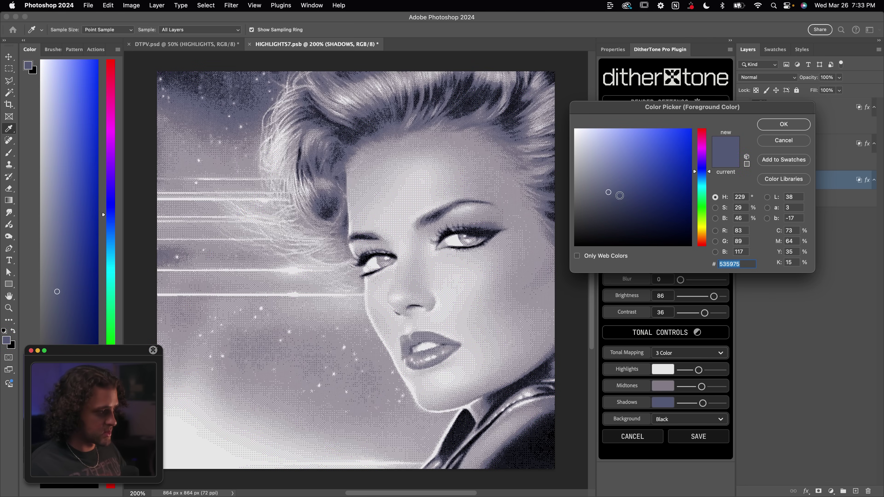
{"action": "left_click_drag", "start_coordinate": [618, 195], "coordinate": [653, 214]}
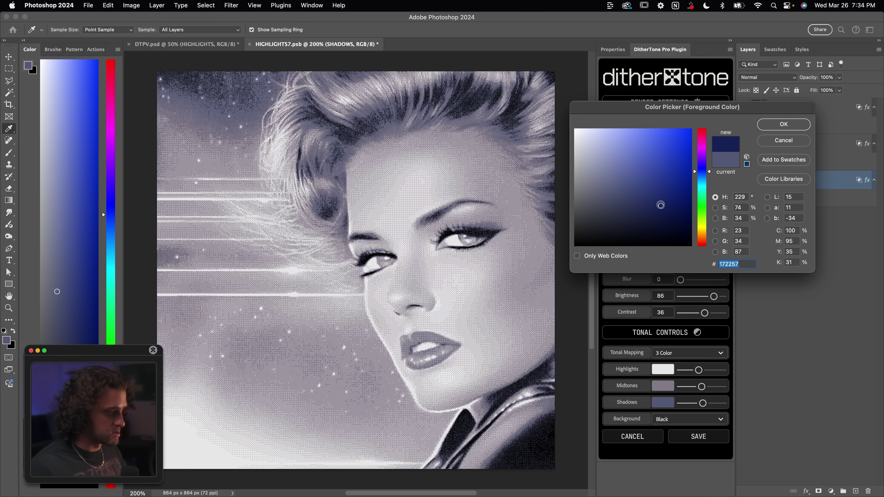
{"action": "key", "text": "Return"}
{"action": "left_click_drag", "start_coordinate": [697, 369], "coordinate": [695, 368]}
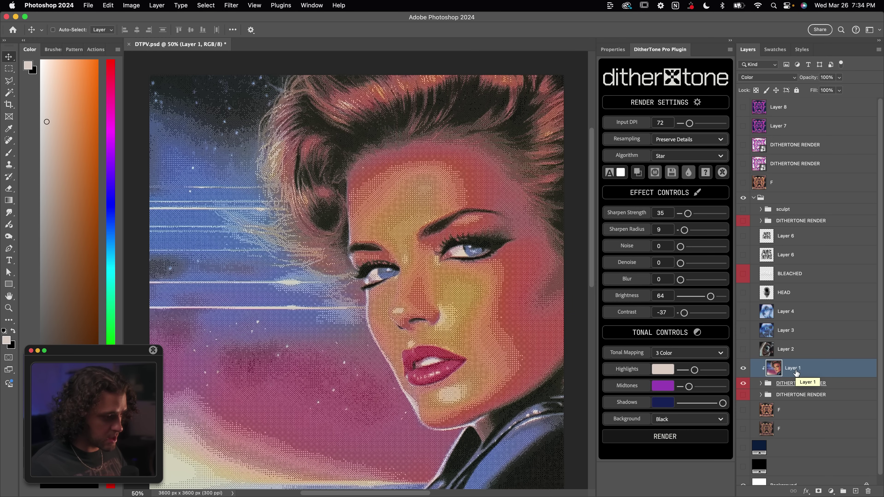
Expand the DITHERTONE RENDER group beneath Layer 1, inspect the dithered portrait up close, and look at the Levels for Layer 1
{"action": "key", "text": "super+equal"}
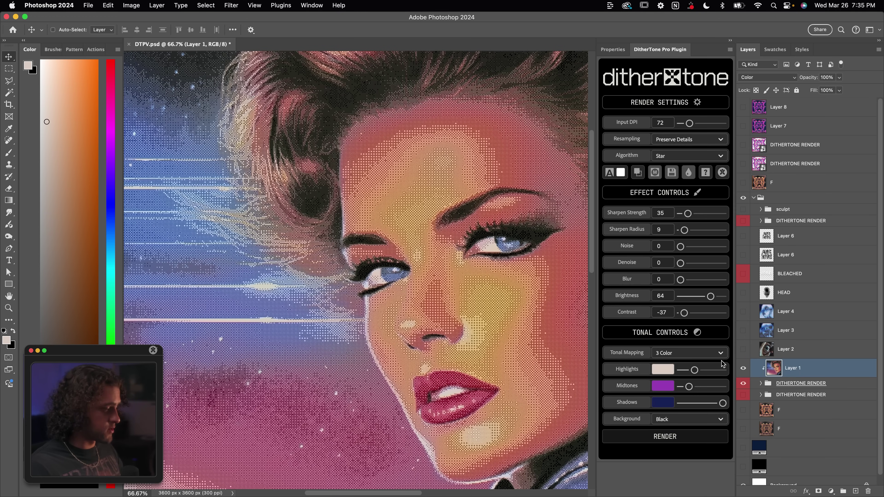
{"action": "left_click", "coordinate": [762, 384]}
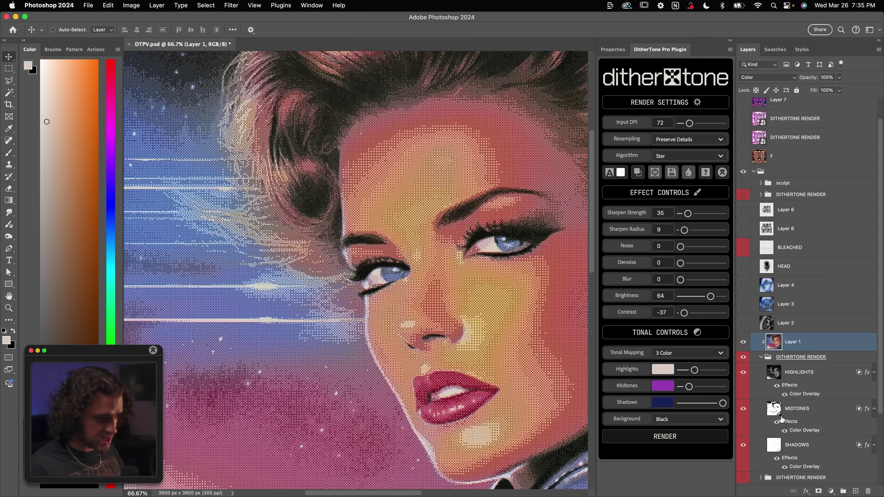
{"action": "scroll", "coordinate": [424, 300], "scroll_direction": "right", "scroll_amount": 3}
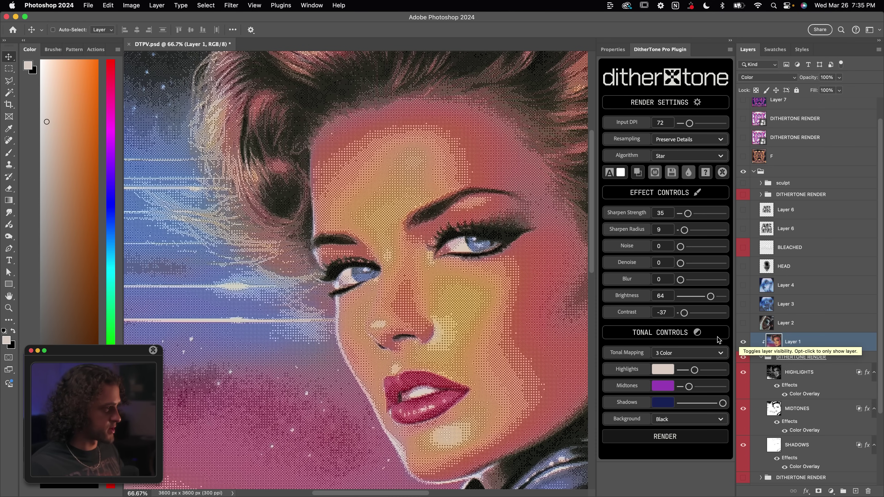
{"action": "scroll", "coordinate": [467, 288], "scroll_direction": "down", "scroll_amount": 3}
{"action": "scroll", "coordinate": [467, 289], "scroll_direction": "up", "scroll_amount": 2}
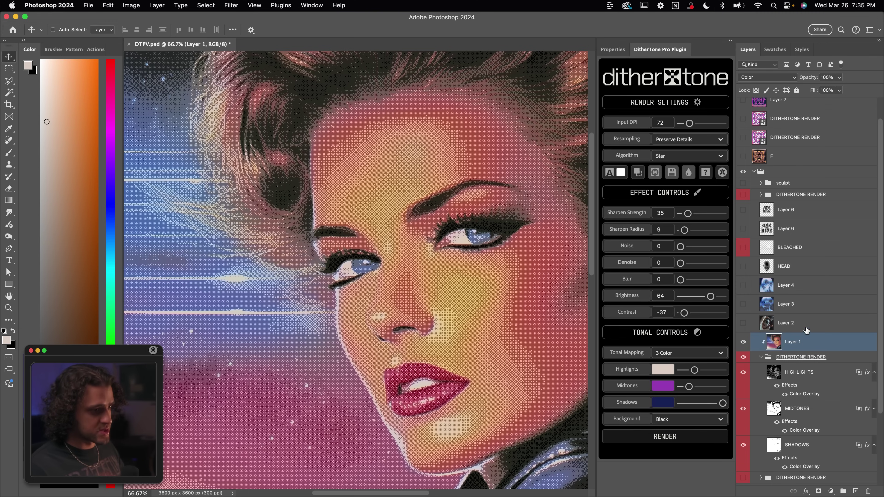
{"action": "key", "text": "super+l"}
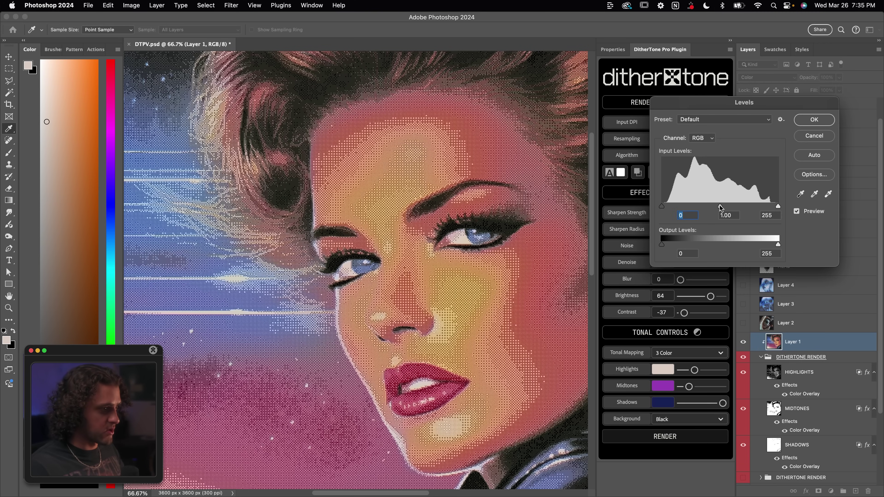
{"action": "left_click", "coordinate": [805, 139]}
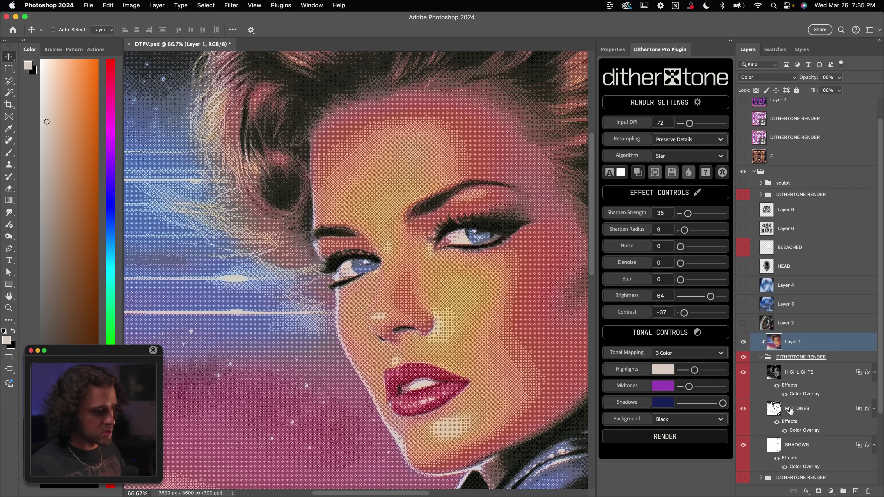
Change the color of the Color Overlay on the render's MIDTONES layer to a less saturated, slightly lighter shade
{"action": "scroll", "coordinate": [791, 411], "scroll_direction": "down", "scroll_amount": 2}
{"action": "double_click", "coordinate": [795, 402]}
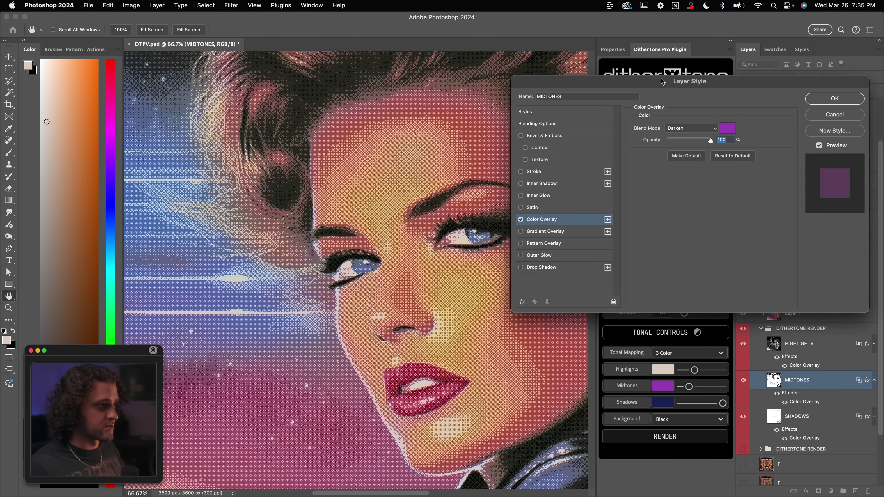
{"action": "left_click_drag", "start_coordinate": [662, 81], "coordinate": [720, 88]}
{"action": "left_click", "coordinate": [782, 128]}
{"action": "mouse_move", "coordinate": [661, 187]}
{"action": "left_mouse_down"}
{"action": "mouse_move", "coordinate": [655, 166]}
{"action": "mouse_move", "coordinate": [621, 165]}
{"action": "mouse_move", "coordinate": [614, 177]}
{"action": "mouse_move", "coordinate": [641, 182]}
{"action": "left_mouse_up"}
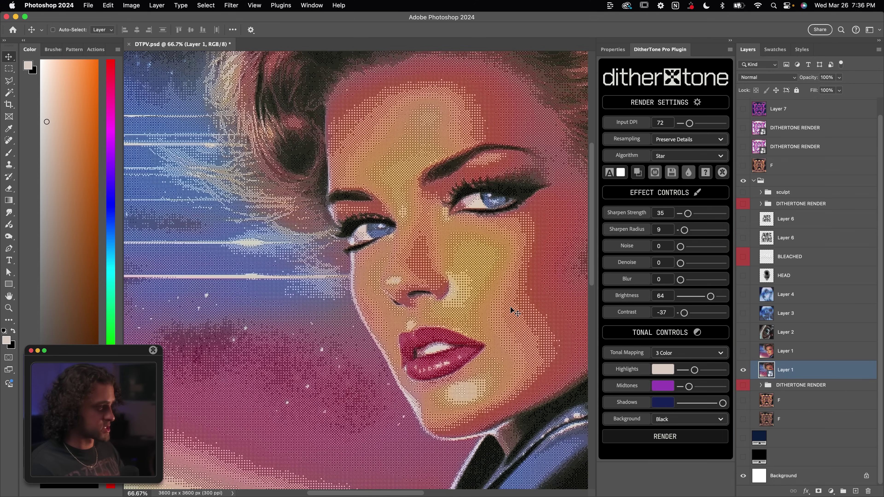
Examine the dither pattern and colors across the hair, face and starry background of the colored portrait
{"action": "scroll", "coordinate": [513, 311], "scroll_direction": "up", "scroll_amount": 5}
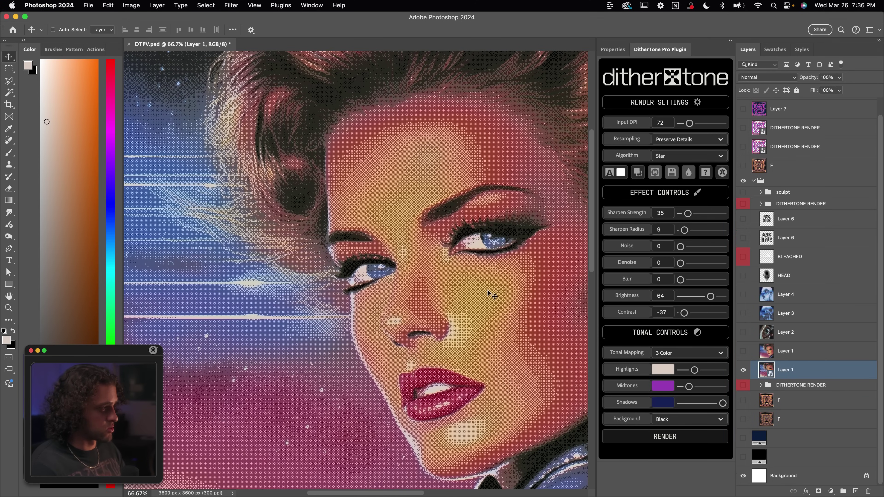
{"action": "scroll", "coordinate": [488, 293], "scroll_direction": "left", "scroll_amount": 5}
{"action": "scroll", "coordinate": [485, 288], "scroll_direction": "right", "scroll_amount": 5}
{"action": "scroll", "coordinate": [485, 288], "scroll_direction": "down", "scroll_amount": 2}
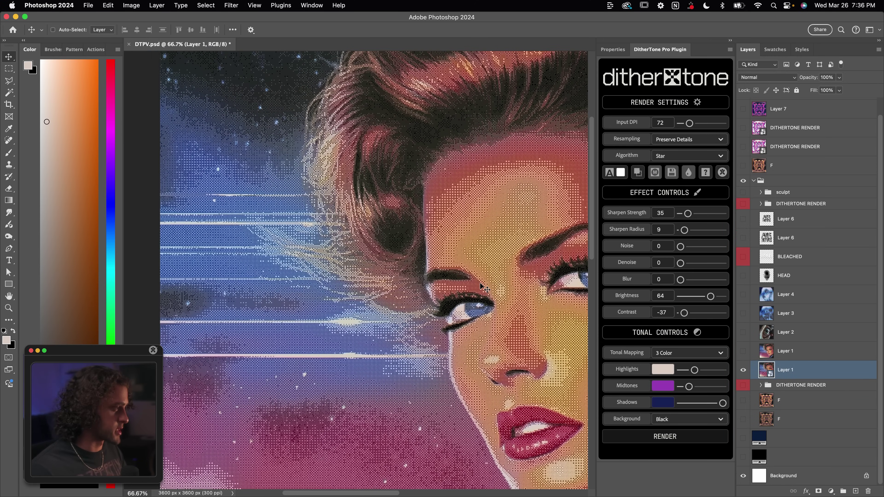
{"action": "scroll", "coordinate": [485, 288], "scroll_direction": "down", "scroll_amount": 3}
{"action": "scroll", "coordinate": [485, 288], "scroll_direction": "right", "scroll_amount": 2}
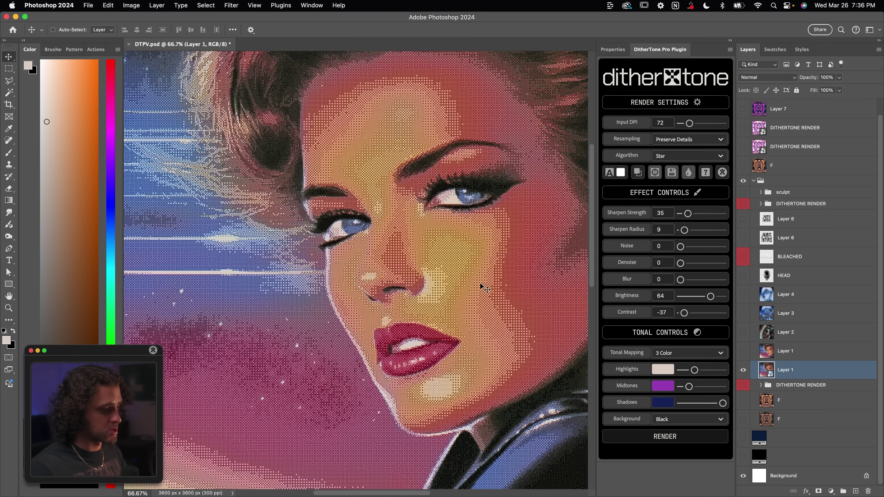
{"action": "scroll", "coordinate": [450, 320], "scroll_direction": "right", "scroll_amount": 2}
{"action": "scroll", "coordinate": [451, 319], "scroll_direction": "down", "scroll_amount": 1}
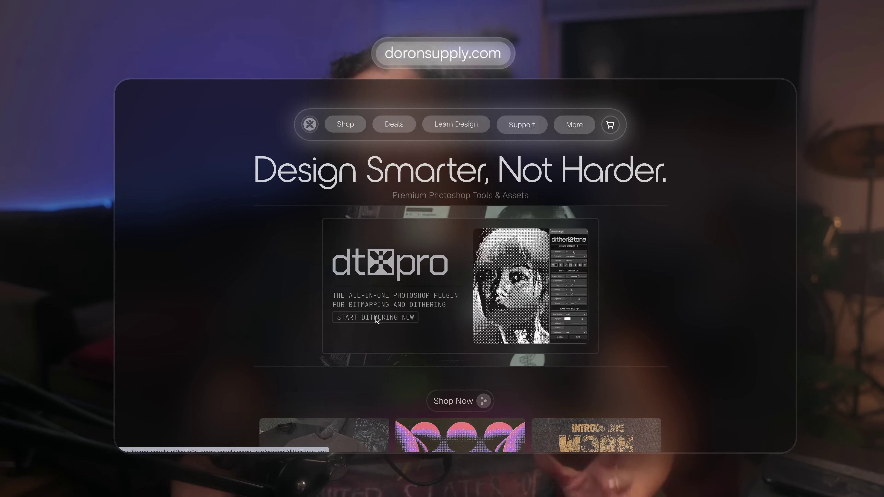
Switch to doronsupply.com, open the DitherTone Pro product page, and review its features, price and FAQ
{"action": "left_click", "coordinate": [376, 318]}
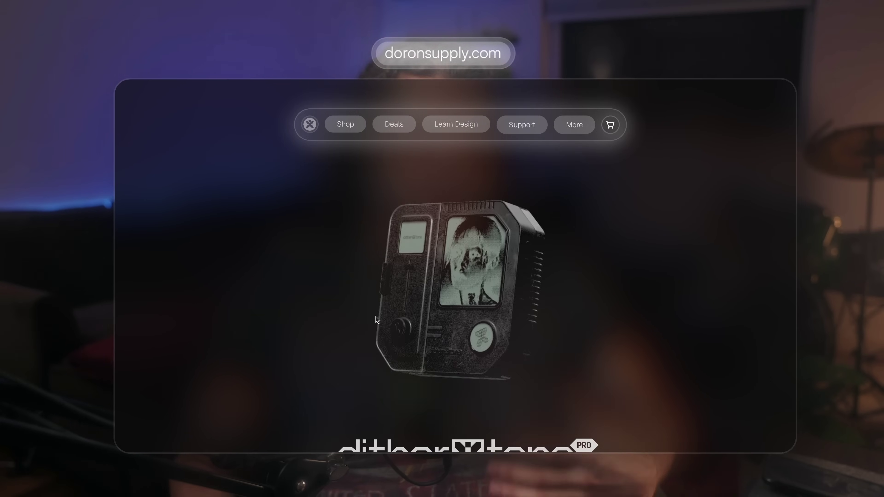
{"action": "scroll", "coordinate": [703, 332], "scroll_direction": "down", "scroll_amount": 1}
{"action": "scroll", "coordinate": [702, 333], "scroll_direction": "down", "scroll_amount": 1}
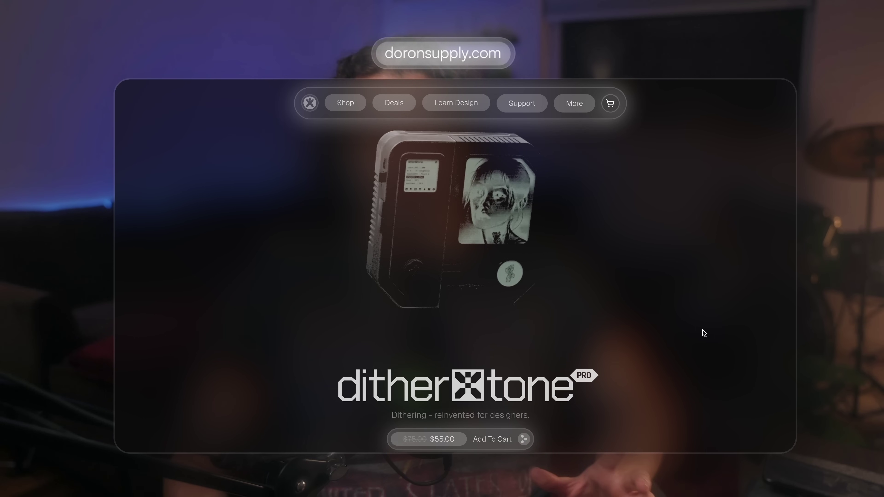
{"action": "scroll", "coordinate": [704, 334], "scroll_direction": "down", "scroll_amount": 2}
{"action": "scroll", "coordinate": [704, 334], "scroll_direction": "down", "scroll_amount": 3}
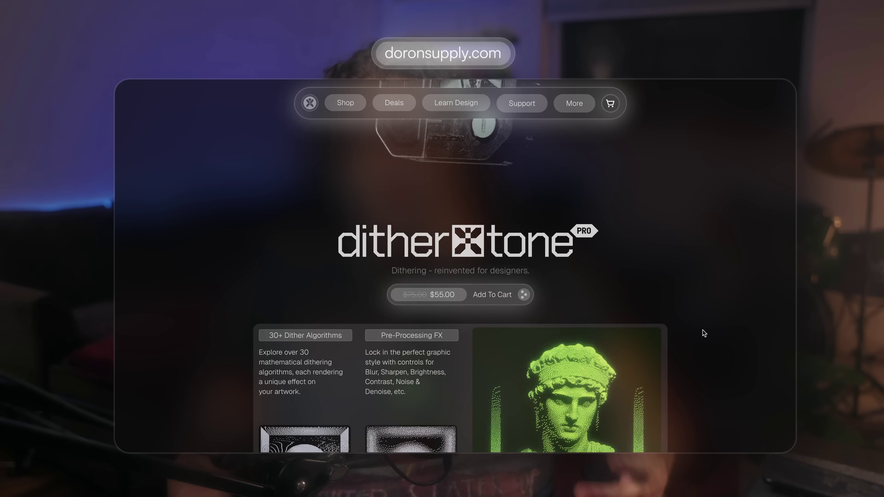
{"action": "scroll", "coordinate": [704, 334], "scroll_direction": "down", "scroll_amount": 5}
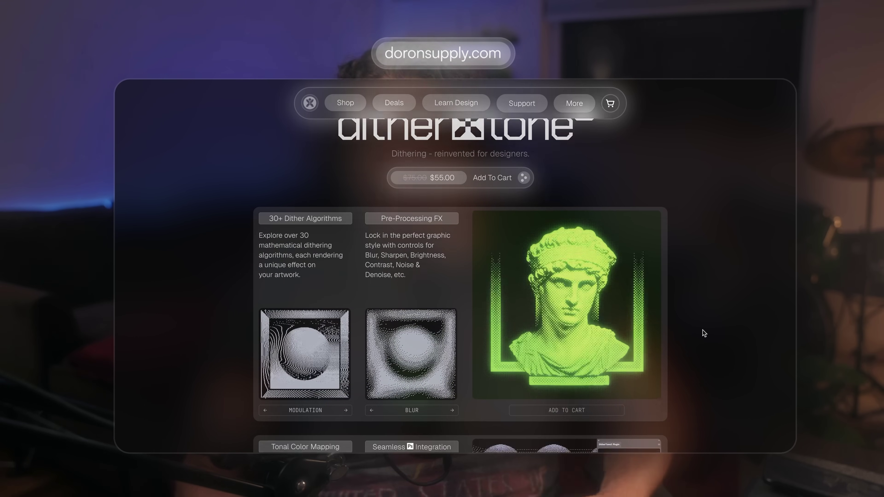
{"action": "scroll", "coordinate": [704, 333], "scroll_direction": "down", "scroll_amount": 5}
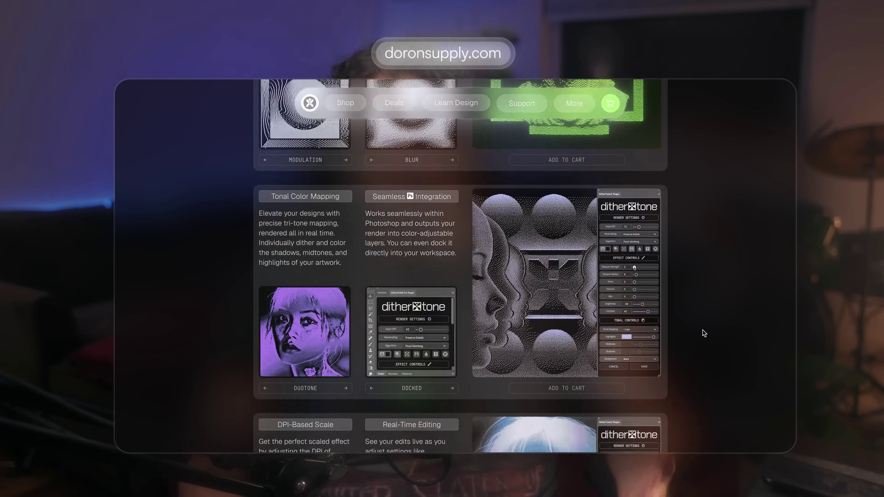
{"action": "scroll", "coordinate": [704, 333], "scroll_direction": "down", "scroll_amount": 5}
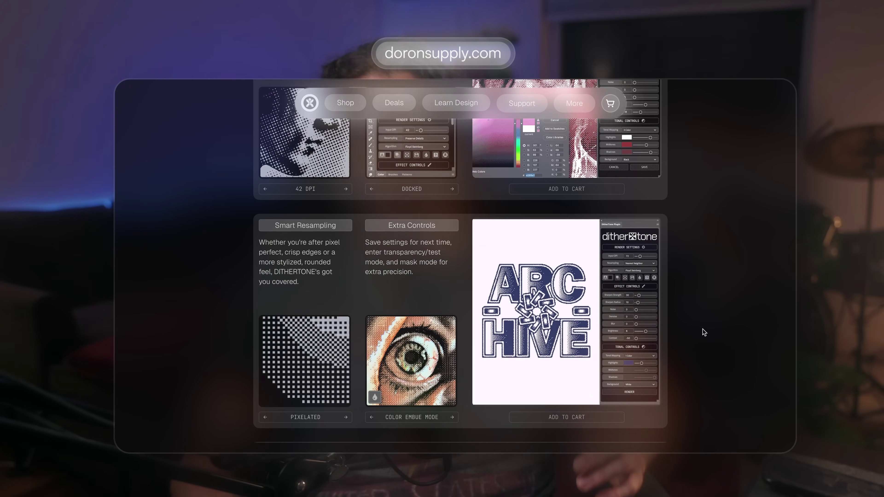
{"action": "scroll", "coordinate": [704, 332], "scroll_direction": "down", "scroll_amount": 2}
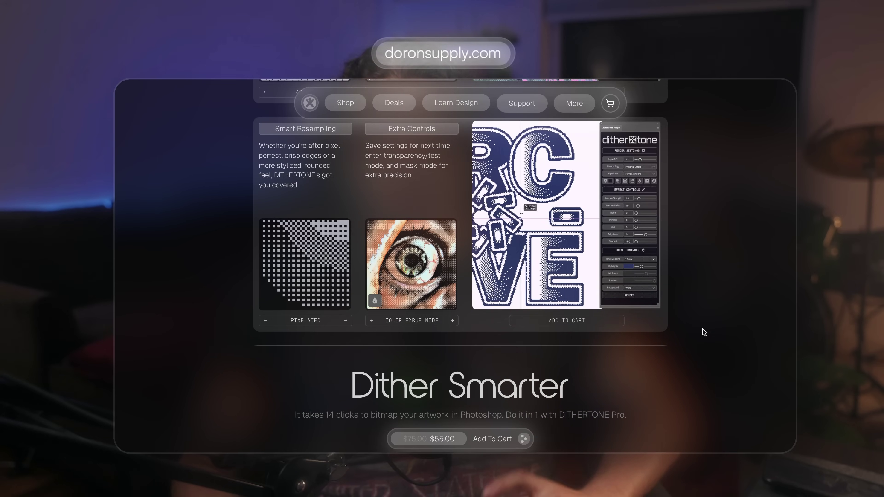
{"action": "scroll", "coordinate": [704, 332], "scroll_direction": "down", "scroll_amount": 4}
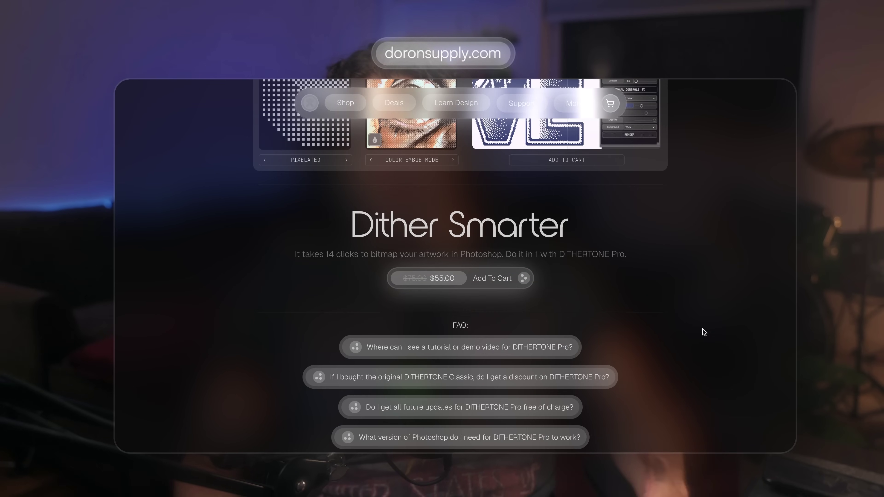